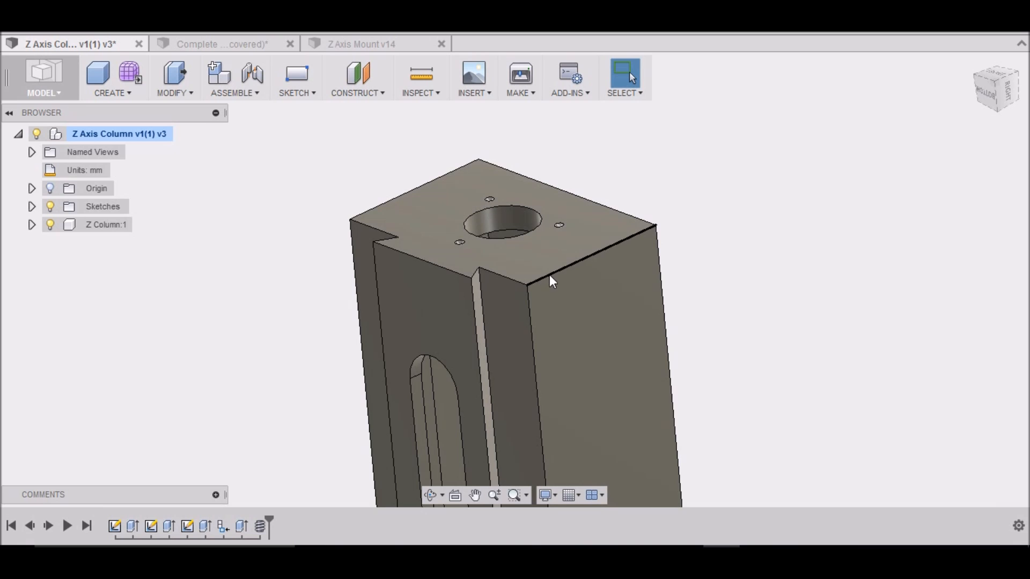
Examine the Z column's end face with its bore, three mounting holes and dovetail, from several angles and from the front
{"action": "scroll", "coordinate": [548, 289], "scroll_direction": "down", "scroll_amount": 1}
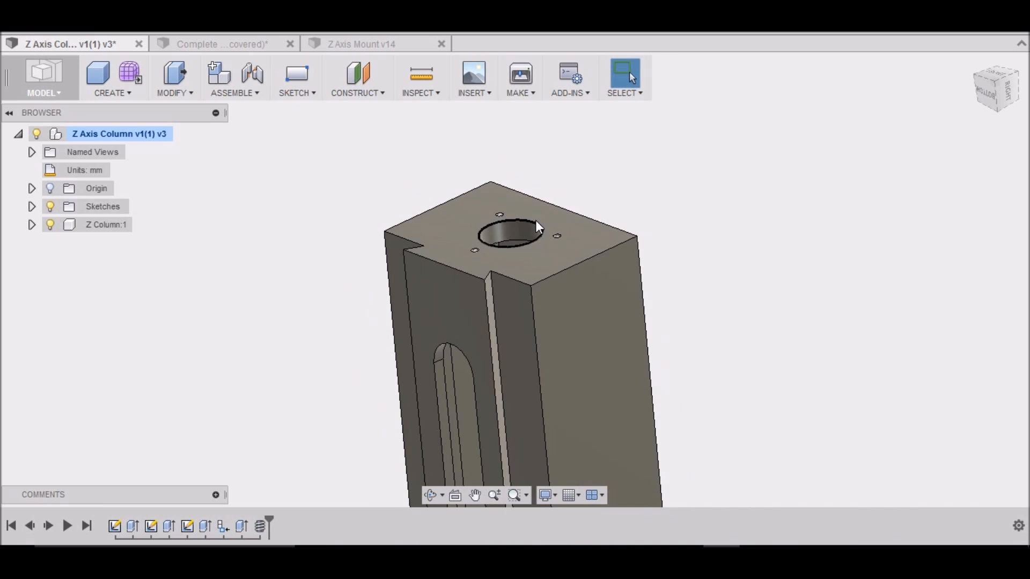
{"action": "scroll", "coordinate": [535, 221], "scroll_direction": "up", "scroll_amount": 3}
{"action": "scroll", "coordinate": [564, 265], "scroll_direction": "down", "scroll_amount": 5}
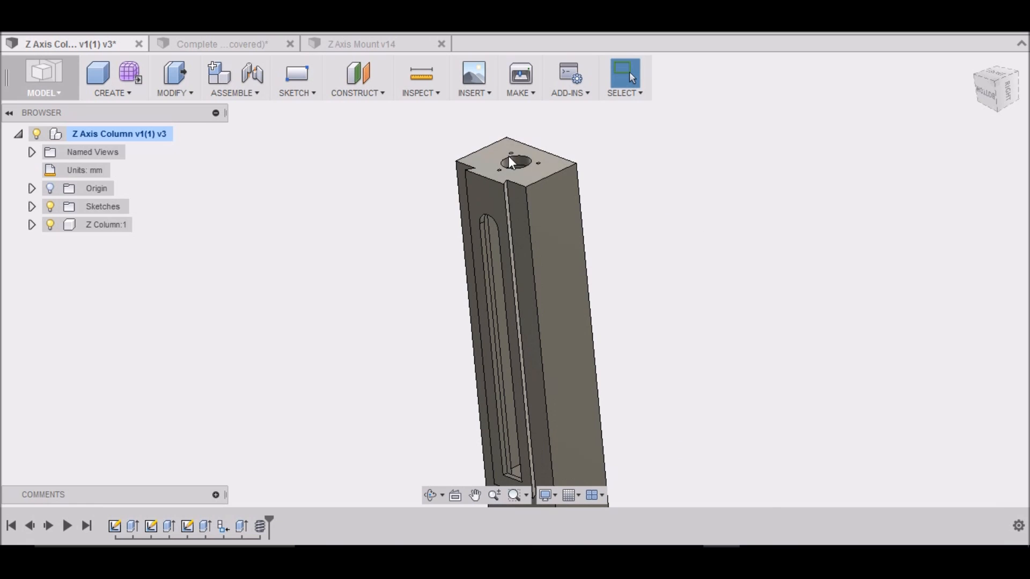
{"action": "scroll", "coordinate": [530, 160], "scroll_direction": "down", "scroll_amount": 2}
{"action": "scroll", "coordinate": [539, 201], "scroll_direction": "up", "scroll_amount": 1}
{"action": "scroll", "coordinate": [540, 207], "scroll_direction": "down", "scroll_amount": 1}
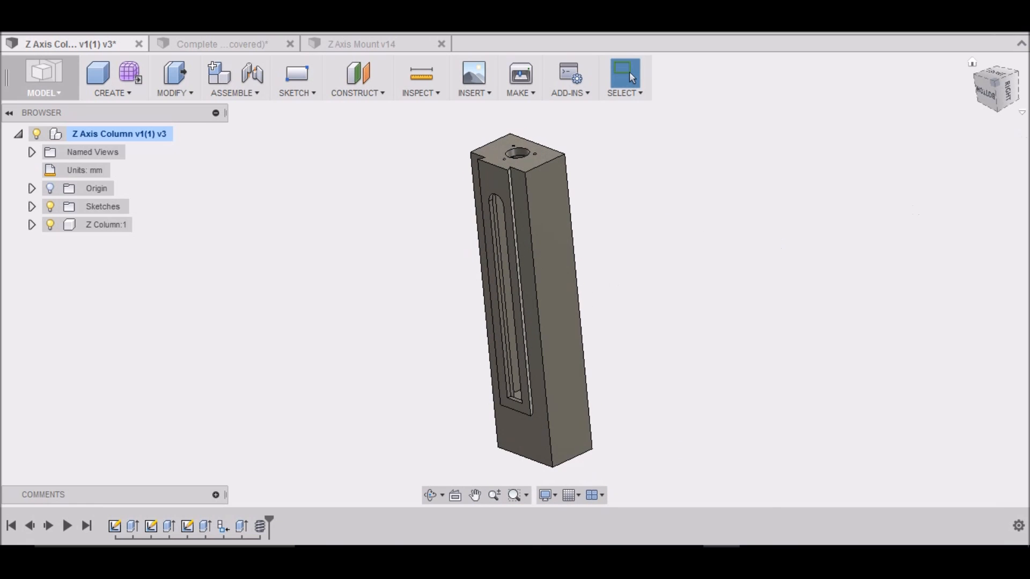
{"action": "left_click", "coordinate": [972, 63]}
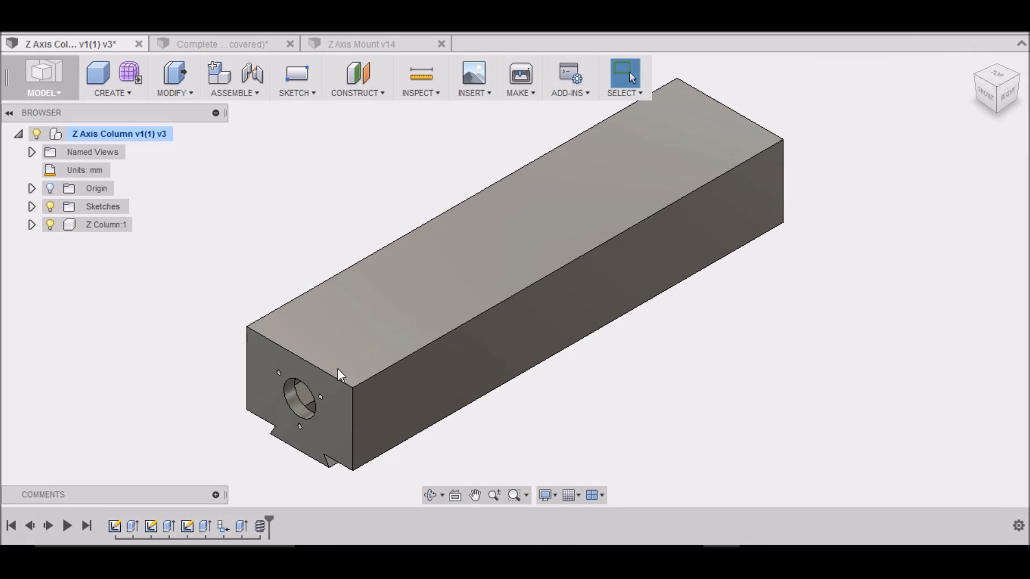
{"action": "scroll", "coordinate": [370, 422], "scroll_direction": "down", "scroll_amount": 2}
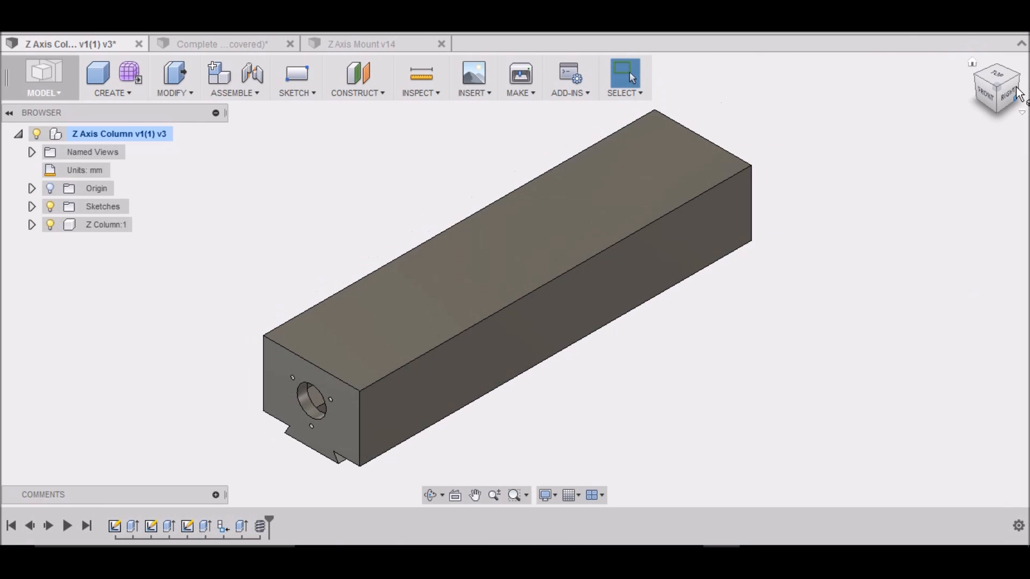
{"action": "left_click", "coordinate": [989, 99]}
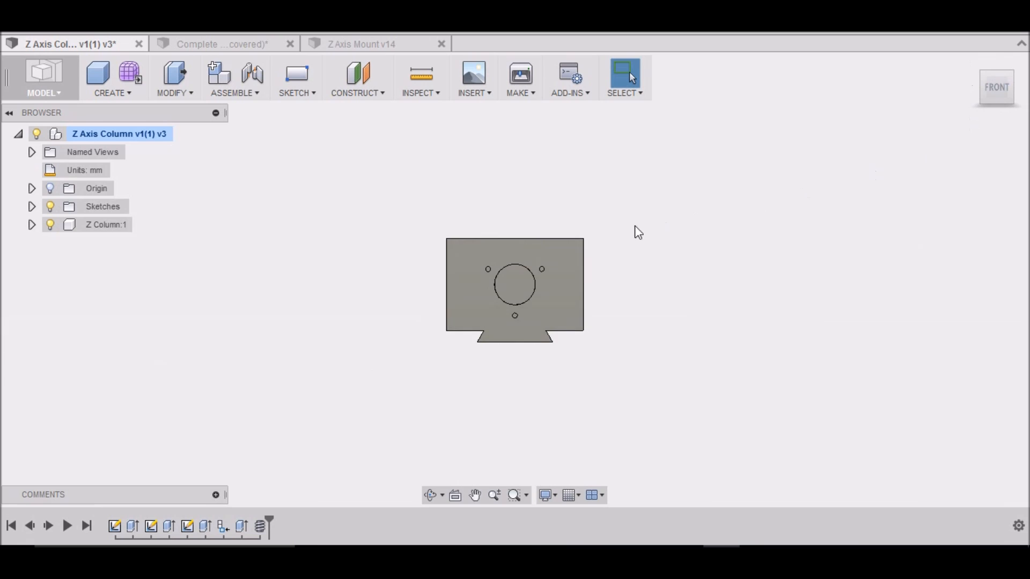
{"action": "scroll", "coordinate": [555, 322], "scroll_direction": "down", "scroll_amount": 3}
{"action": "scroll", "coordinate": [475, 287], "scroll_direction": "up", "scroll_amount": 5}
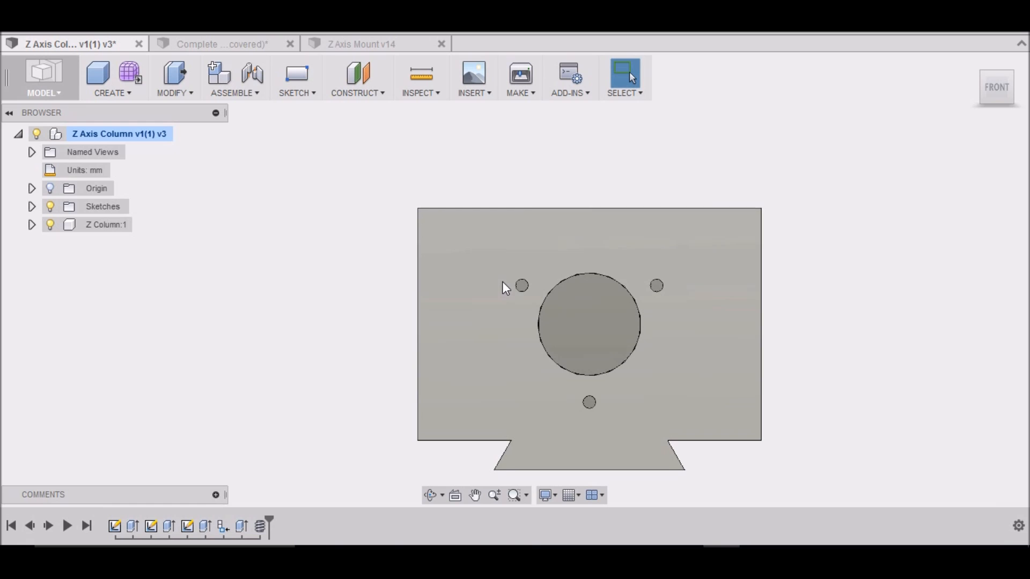
Create a new design and save it as "Z Axis Bearing Block" in the PM-727M Video project
{"action": "left_click", "coordinate": [51, 32]}
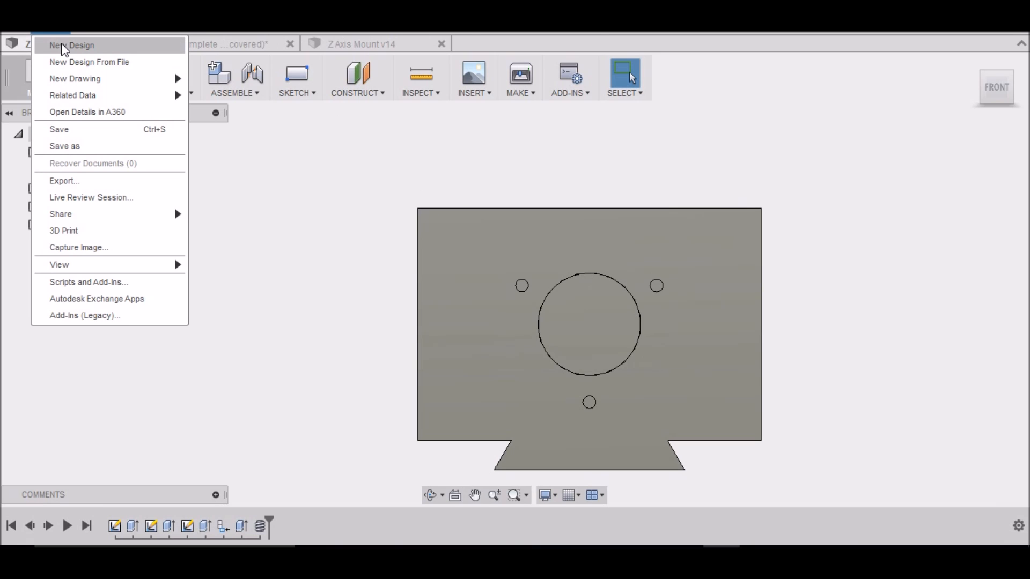
{"action": "left_click", "coordinate": [61, 46]}
{"action": "key", "text": "ctrl+s"}
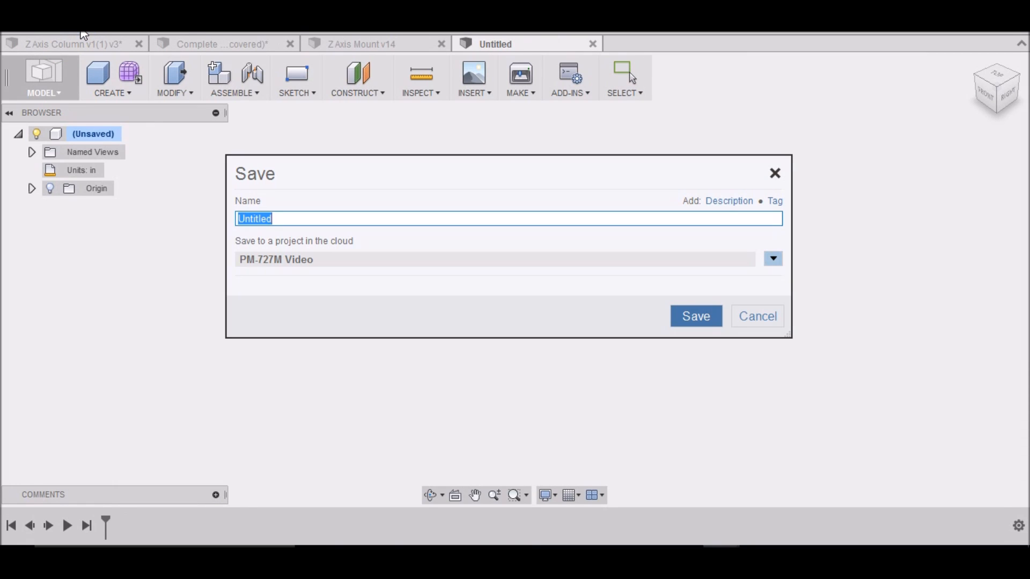
{"action": "type", "text": "Z"}
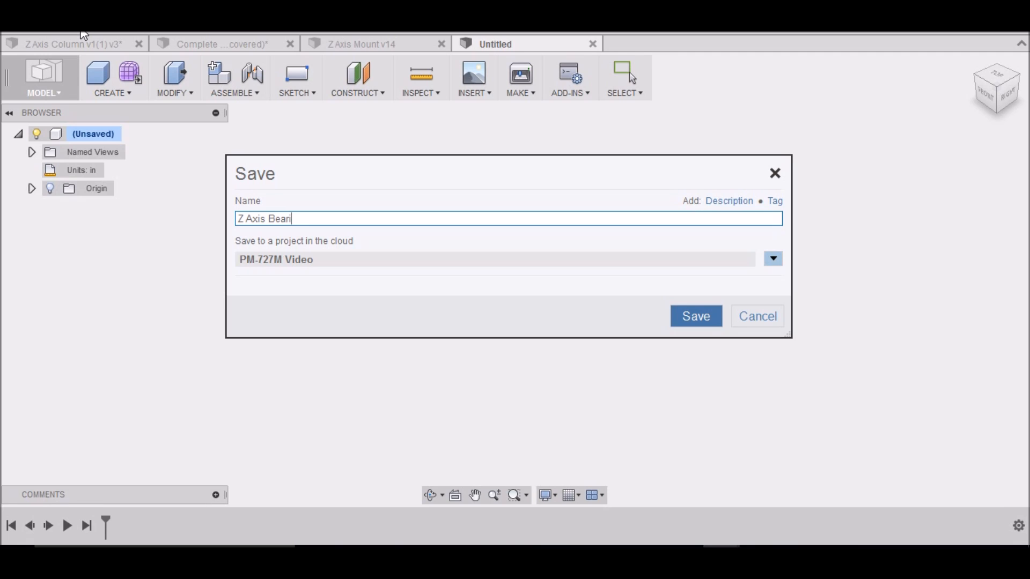
{"action": "type", "text": "Axis Bearing Block"}
{"action": "left_click", "coordinate": [697, 321]}
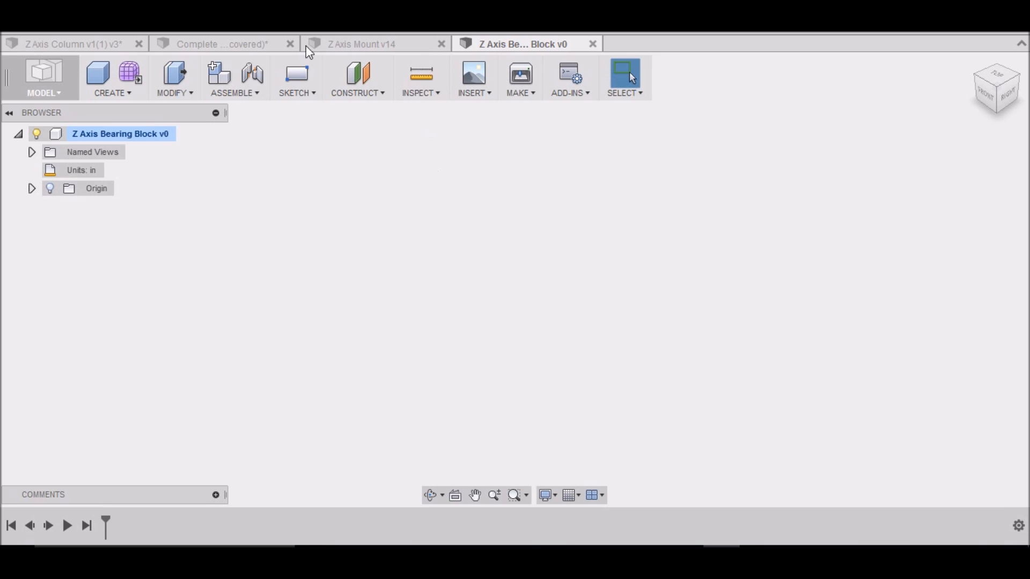
Insert the Z Axis Column v1(1) design from the project into the current design at its default position
{"action": "left_click", "coordinate": [5, 43]}
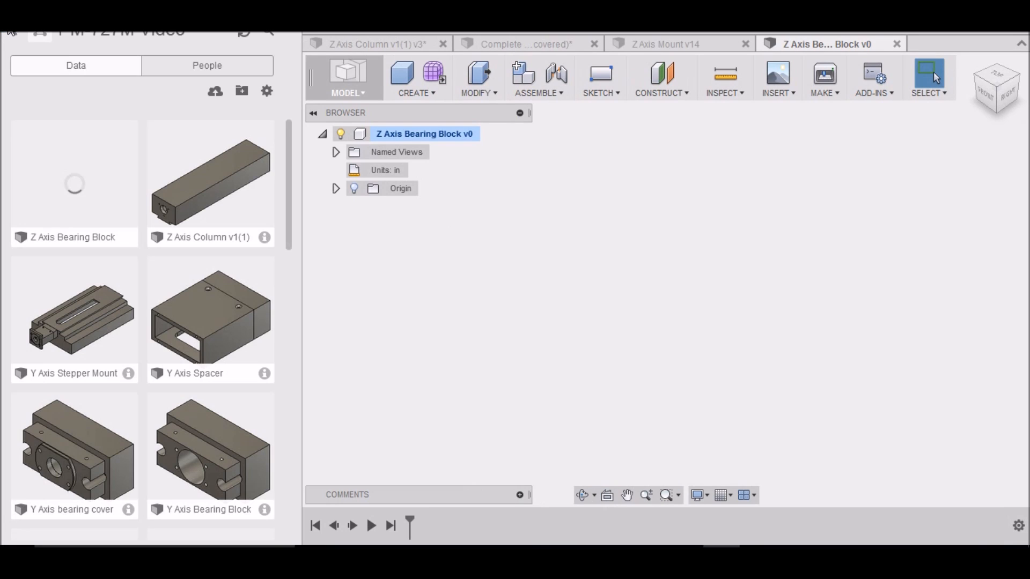
{"action": "left_click", "coordinate": [191, 188]}
{"action": "right_click", "coordinate": [192, 193]}
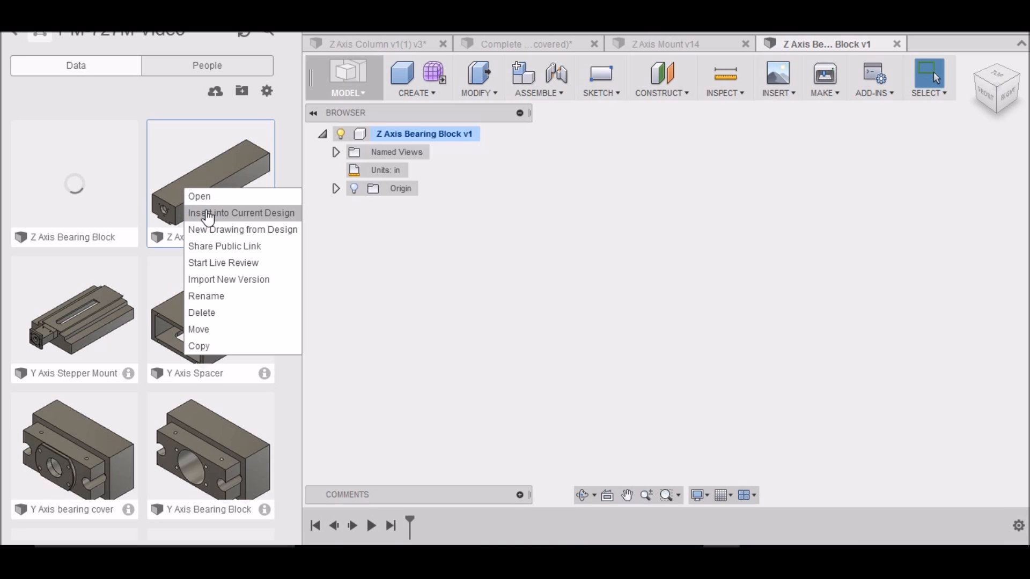
{"action": "left_click", "coordinate": [207, 214]}
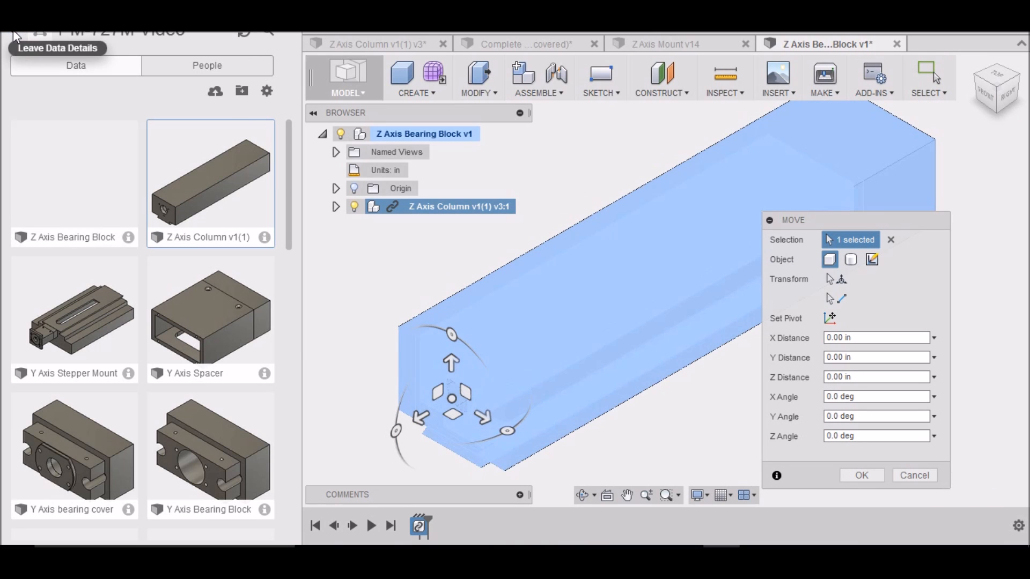
{"action": "left_click", "coordinate": [296, 32]}
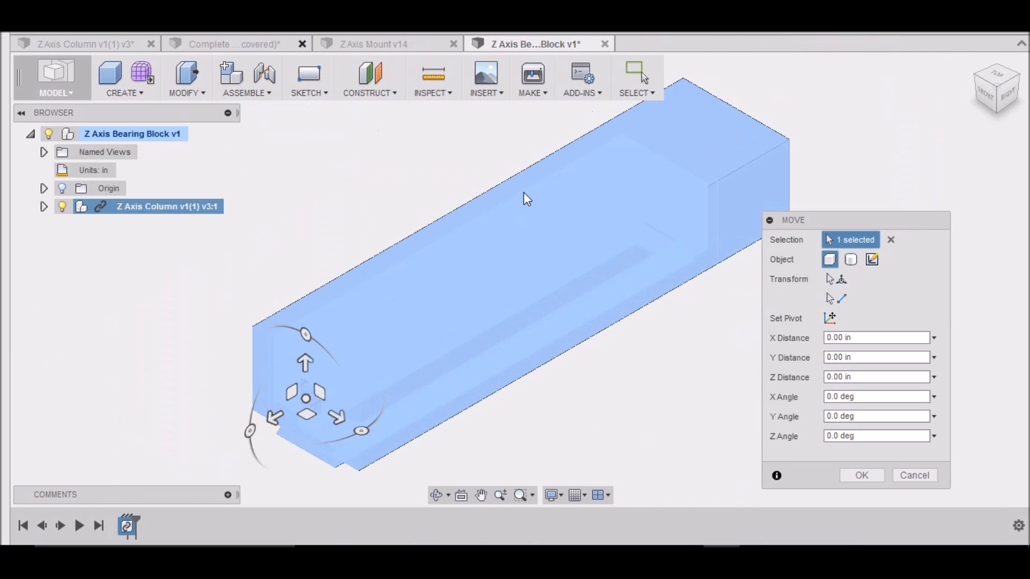
{"action": "scroll", "coordinate": [524, 214], "scroll_direction": "up", "scroll_amount": 3}
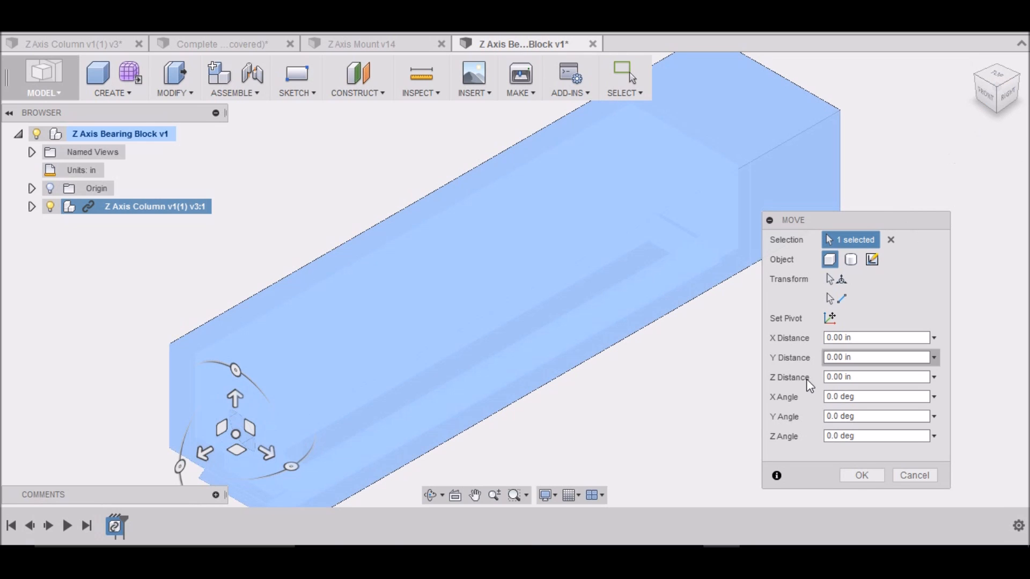
{"action": "left_click", "coordinate": [856, 477]}
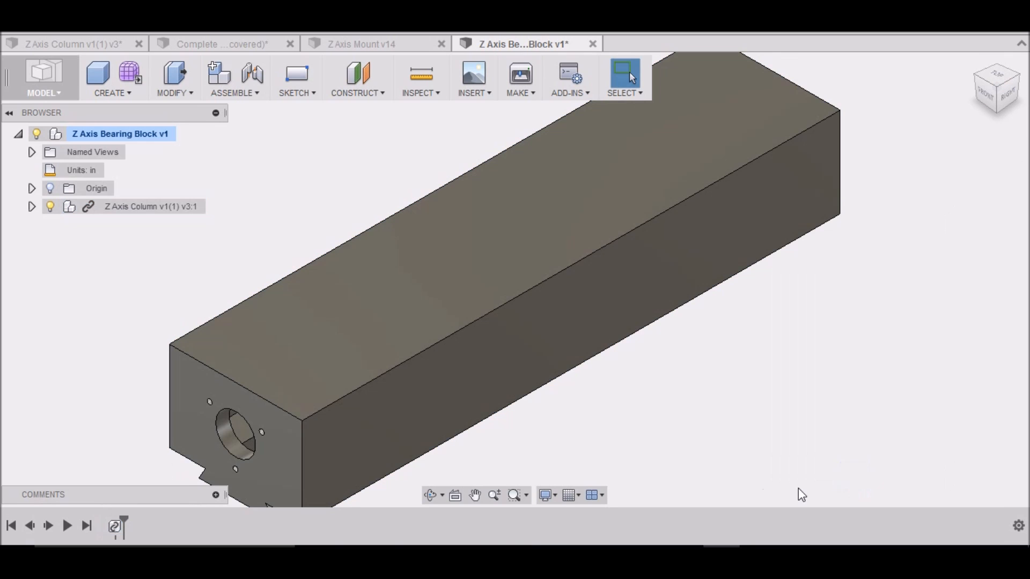
View the inserted Z Axis Column from the front and break its link to the source design
{"action": "left_click", "coordinate": [990, 103]}
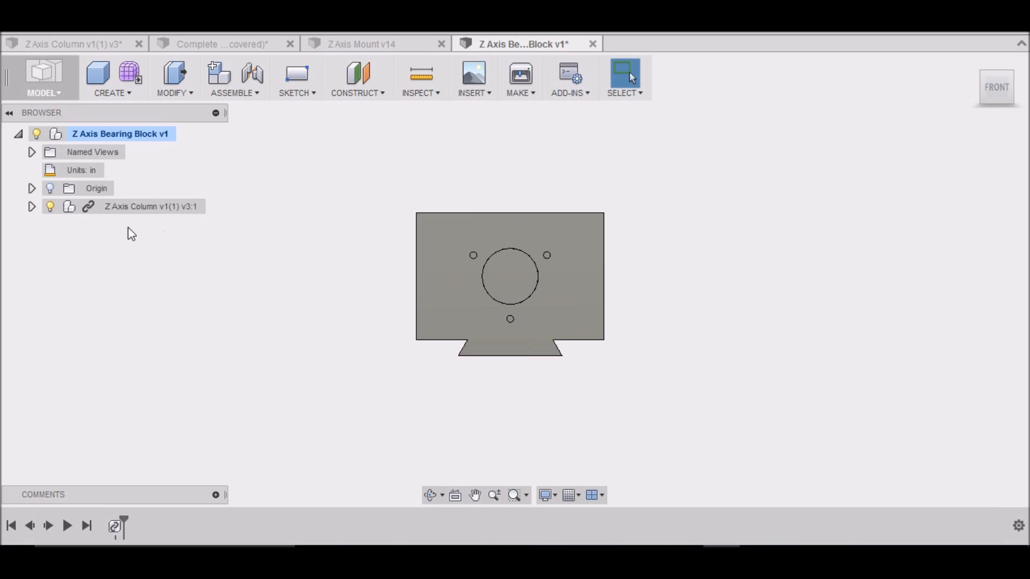
{"action": "right_click", "coordinate": [85, 206]}
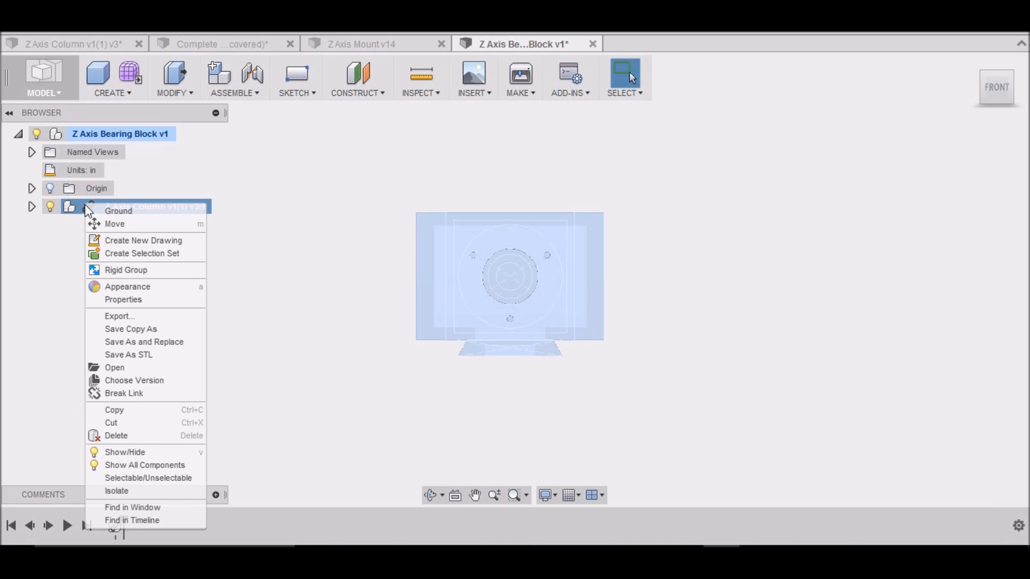
{"action": "left_click", "coordinate": [137, 395]}
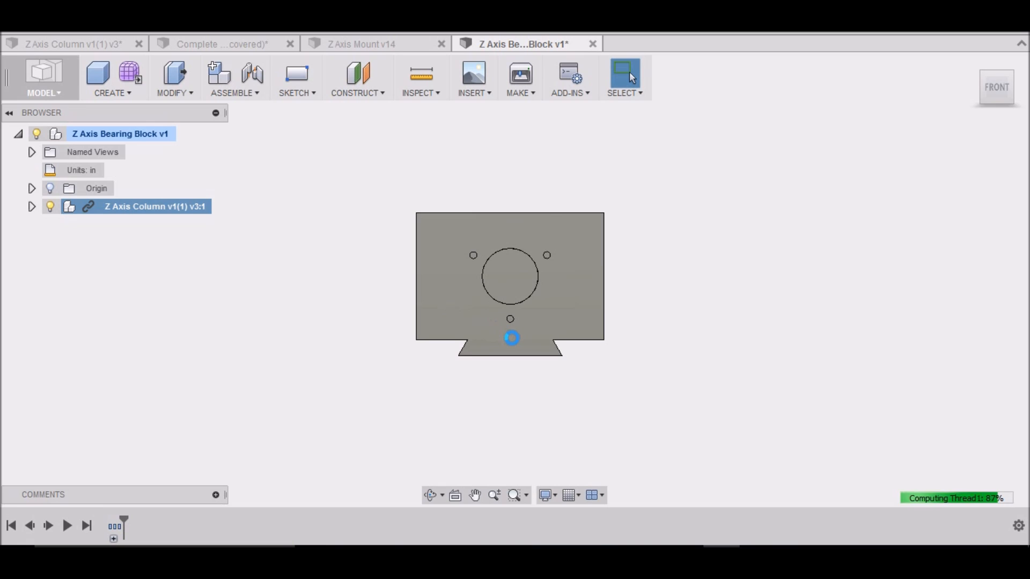
Expand the Z Axis Column's contents and sketches, and hide the Z Column component so only its sketches show
{"action": "left_click", "coordinate": [31, 207]}
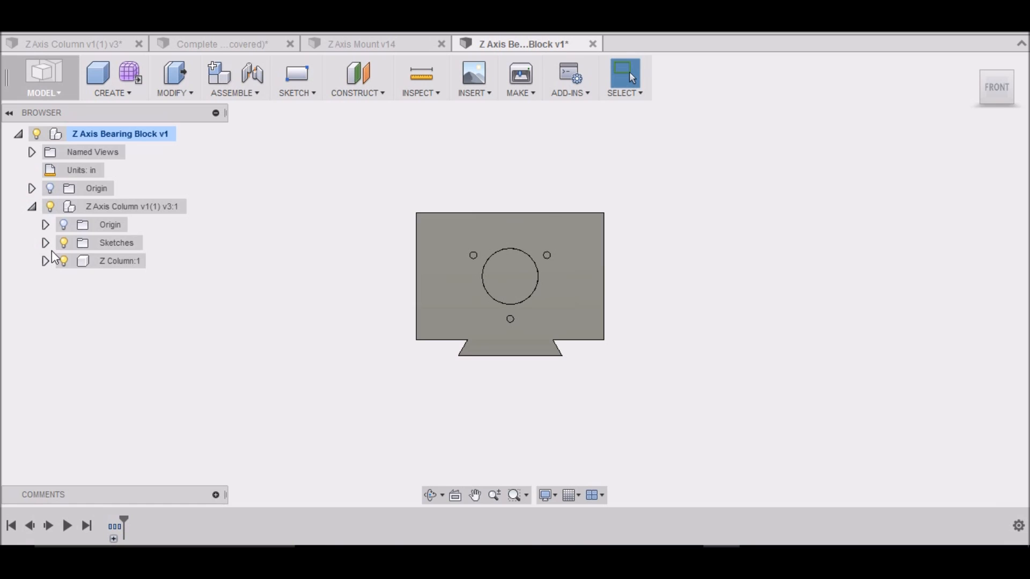
{"action": "left_click", "coordinate": [64, 262]}
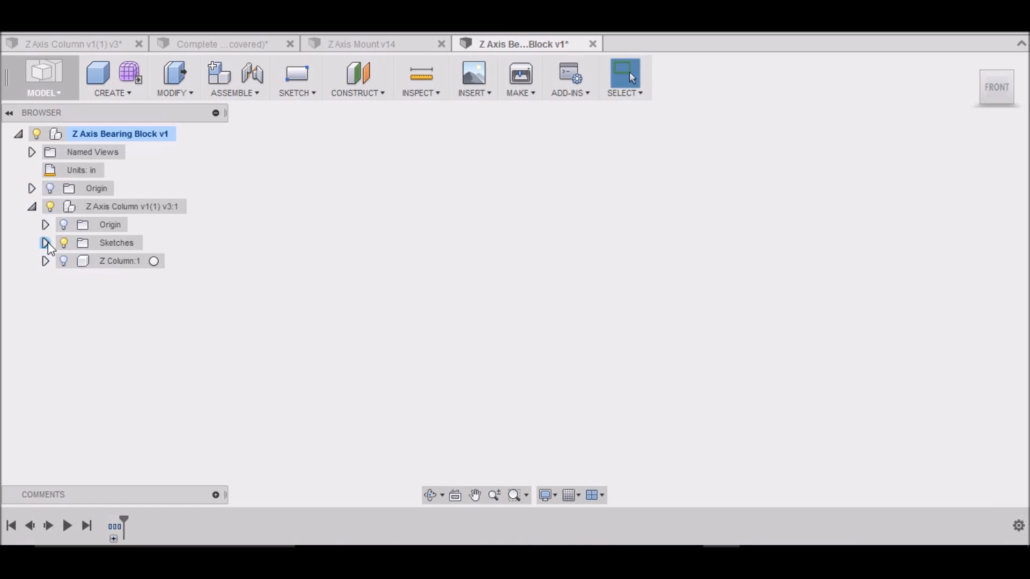
{"action": "left_click", "coordinate": [46, 243]}
{"action": "scroll", "coordinate": [519, 317], "scroll_direction": "up", "scroll_amount": 4}
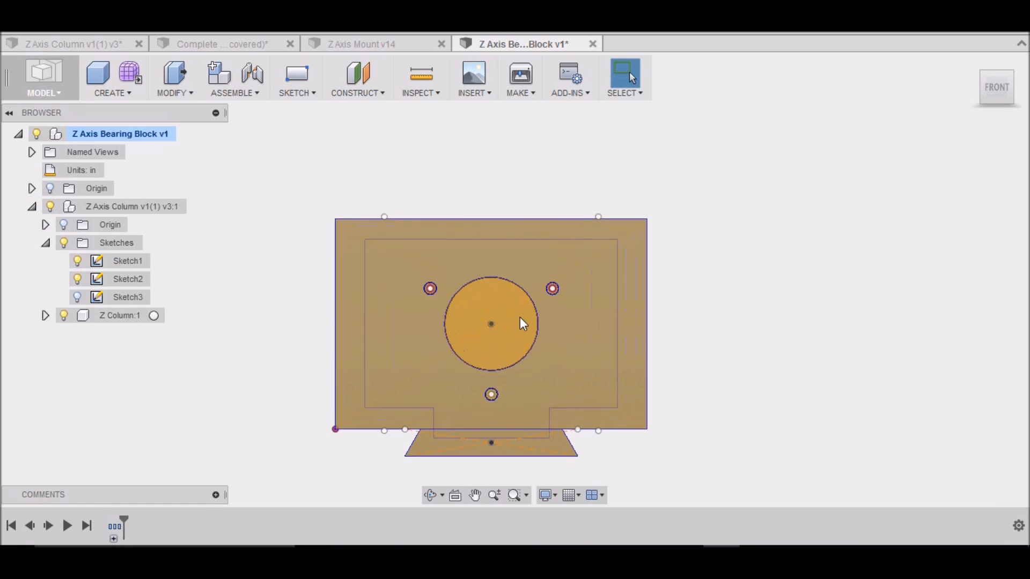
{"action": "scroll", "coordinate": [521, 318], "scroll_direction": "down", "scroll_amount": 5}
{"action": "scroll", "coordinate": [498, 337], "scroll_direction": "up", "scroll_amount": 3}
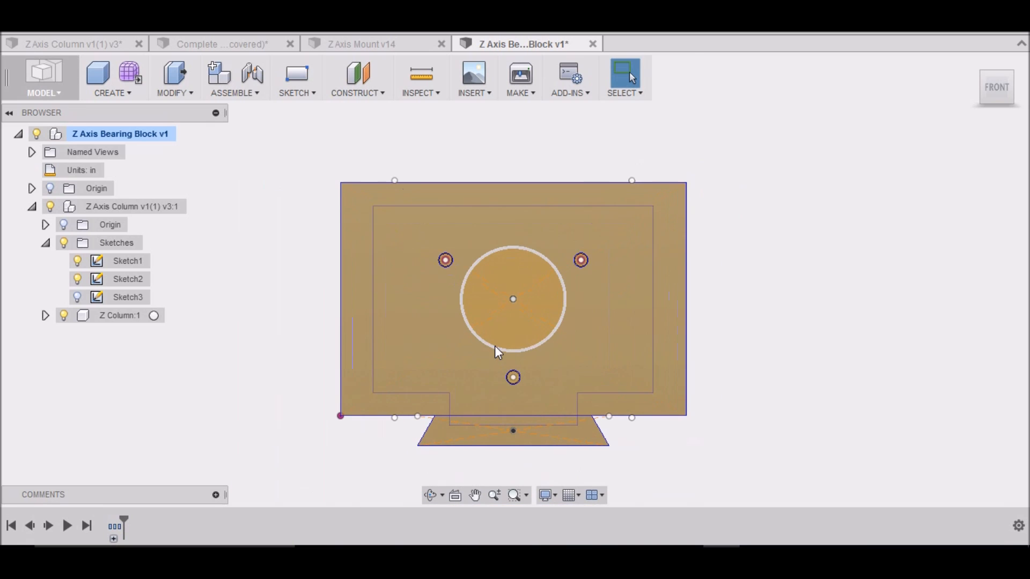
{"action": "left_click", "coordinate": [64, 316]}
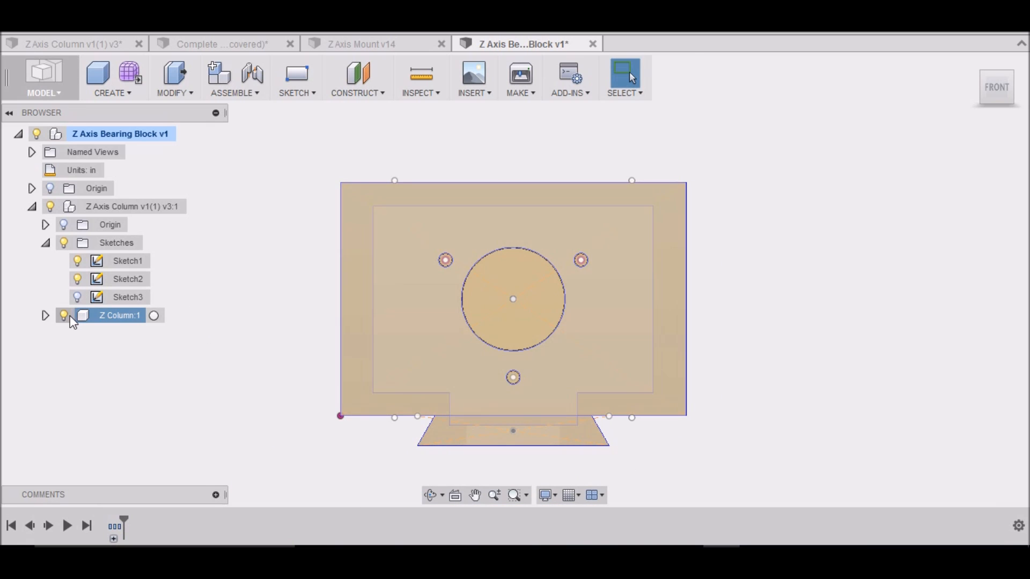
{"action": "left_click", "coordinate": [64, 316]}
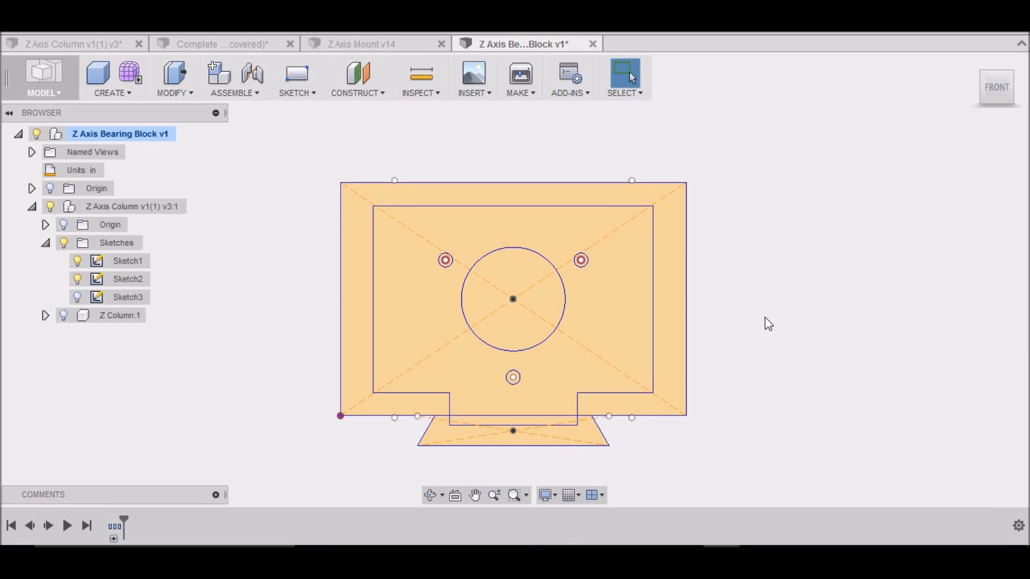
Start a new sketch on the front origin plane at the column's bored end
{"action": "scroll", "coordinate": [558, 307], "scroll_direction": "up", "scroll_amount": 2}
{"action": "scroll", "coordinate": [556, 306], "scroll_direction": "down", "scroll_amount": 1}
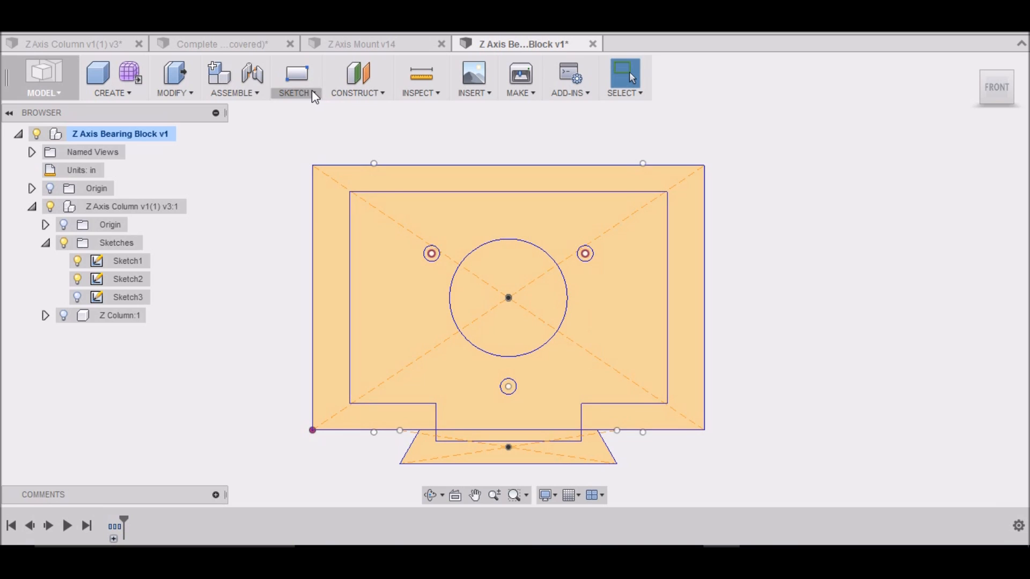
{"action": "left_click", "coordinate": [311, 91]}
{"action": "left_click", "coordinate": [304, 108]}
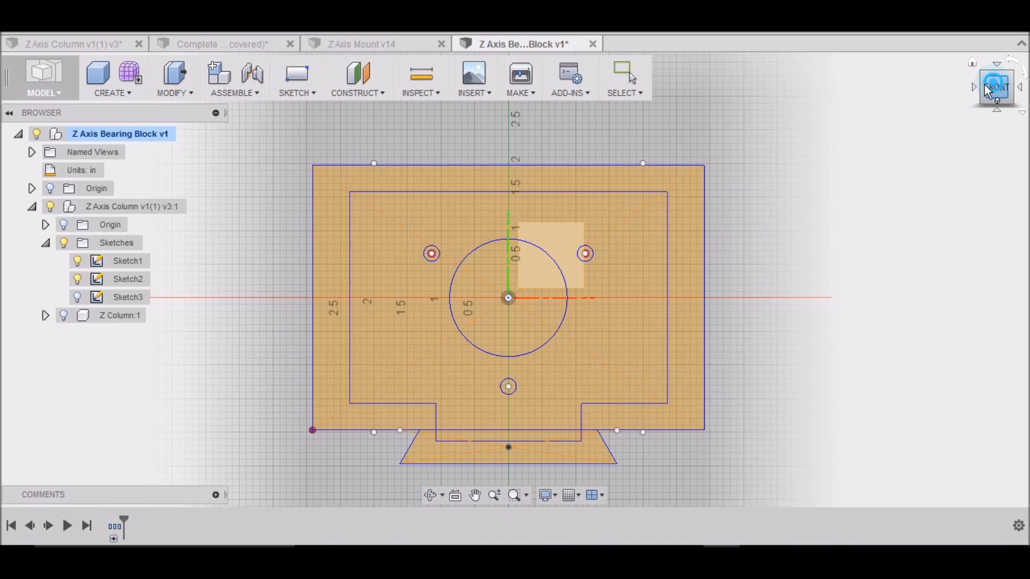
{"action": "mouse_move", "coordinate": [1004, 76]}
{"action": "left_mouse_down"}
{"action": "mouse_move", "coordinate": [993, 83]}
{"action": "mouse_move", "coordinate": [1003, 79]}
{"action": "left_mouse_up"}
{"action": "scroll", "coordinate": [853, 177], "scroll_direction": "down", "scroll_amount": 10}
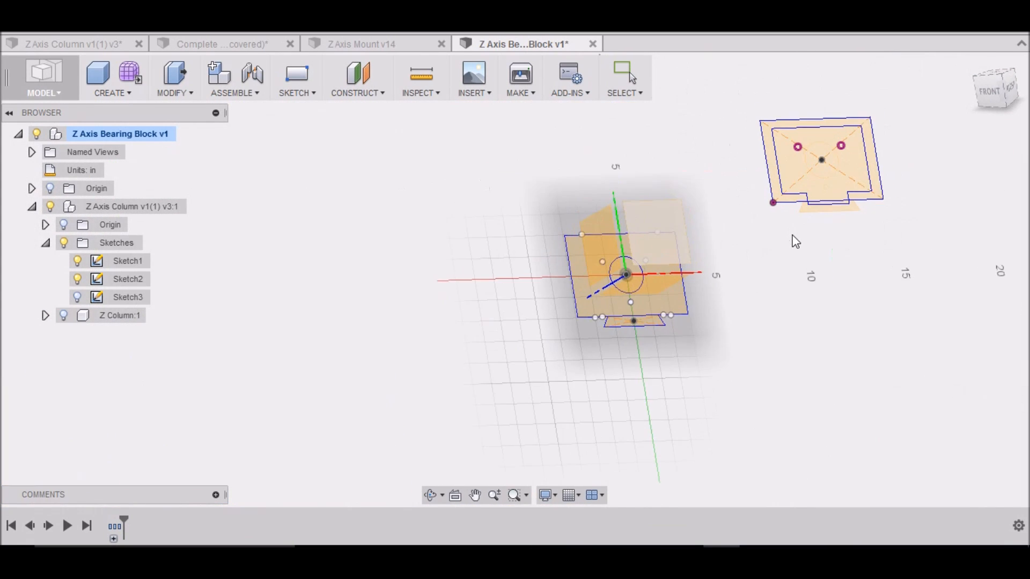
{"action": "scroll", "coordinate": [795, 240], "scroll_direction": "up", "scroll_amount": 4}
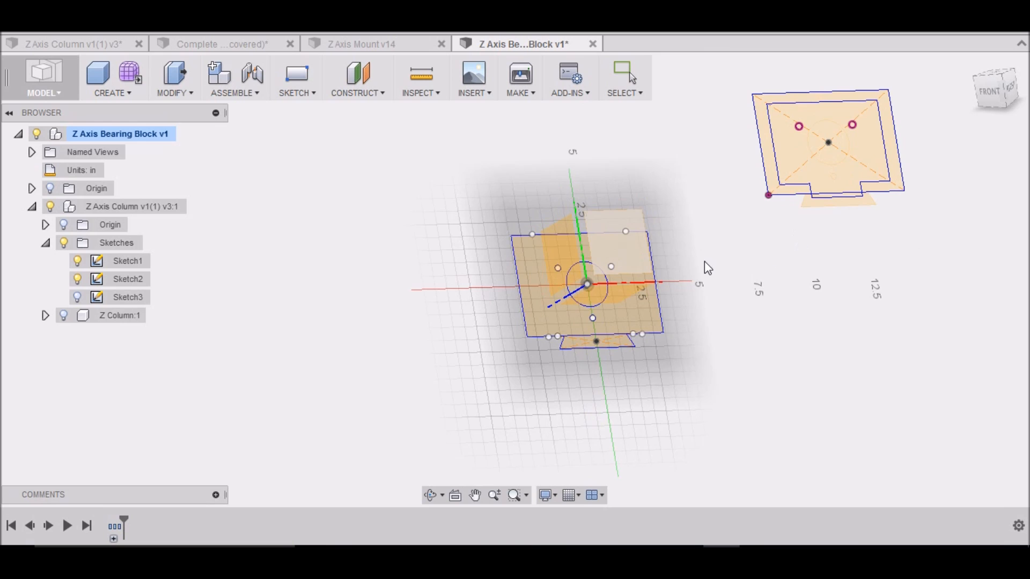
{"action": "left_click", "coordinate": [621, 264]}
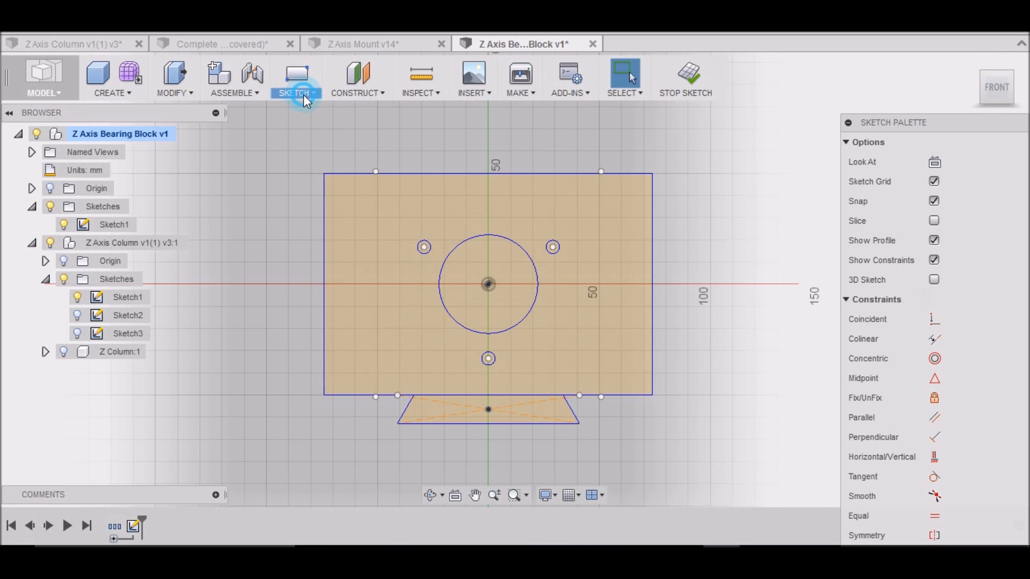
Draw a center rectangle 101.6 mm by 101.6 mm centred on the sketch origin
{"action": "left_click", "coordinate": [301, 93]}
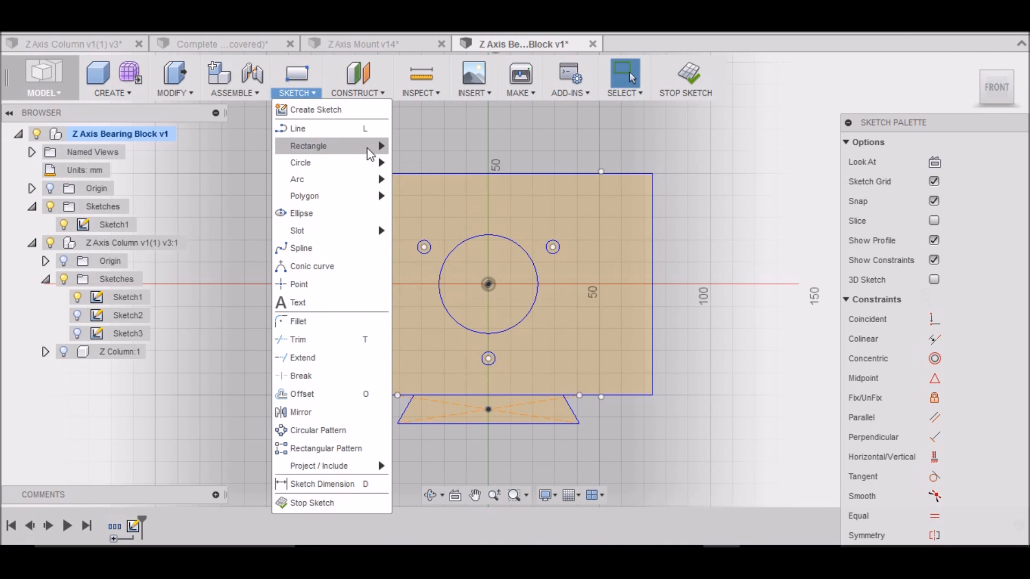
{"action": "mouse_move", "coordinate": [365, 153]}
{"action": "left_click", "coordinate": [416, 184]}
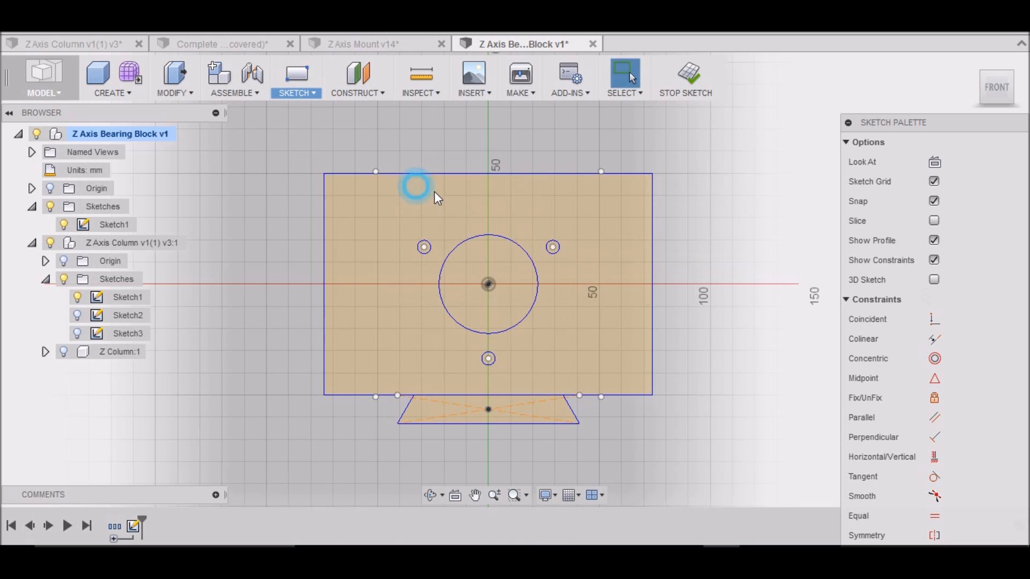
{"action": "left_click", "coordinate": [489, 285]}
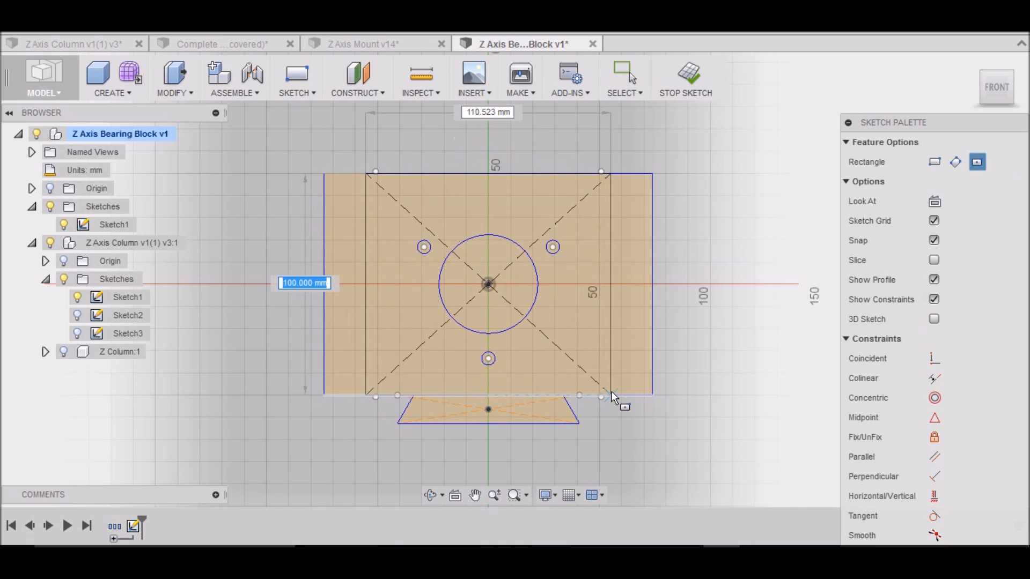
{"action": "type", "text": "101.6"}
{"action": "key", "text": "Tab"}
{"action": "type", "text": "101"}
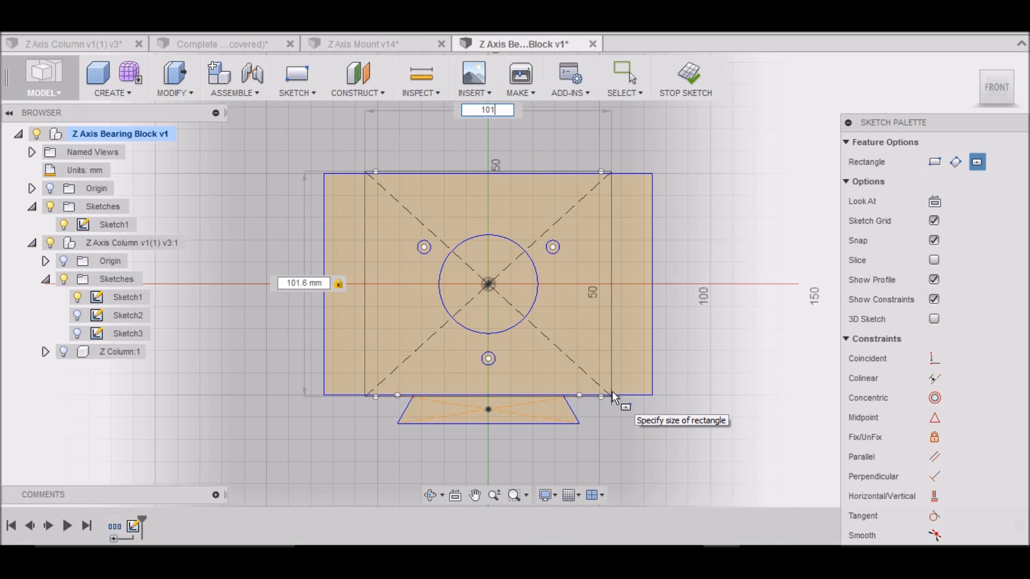
{"action": "type", "text": ".6"}
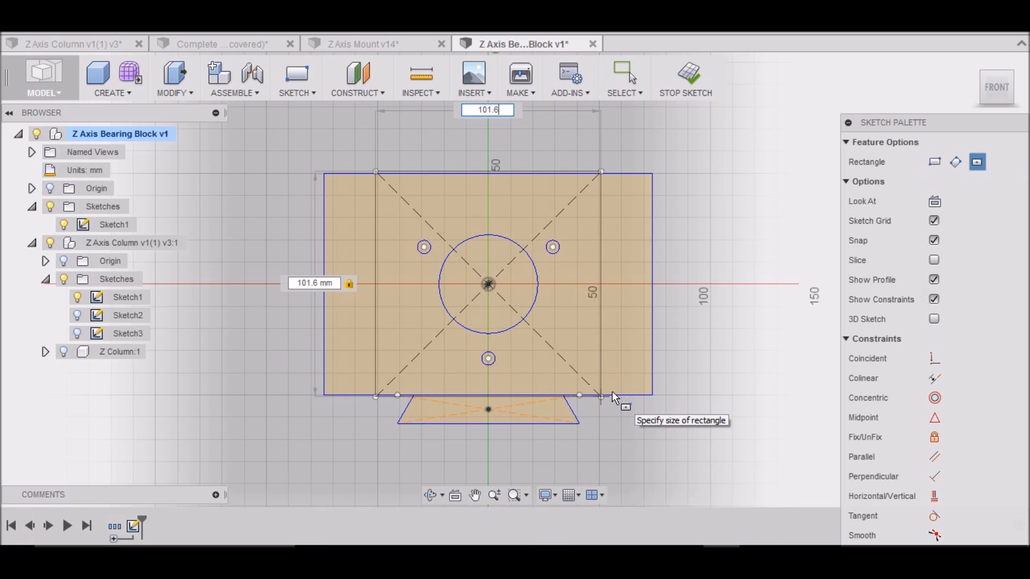
{"action": "key", "text": "Return"}
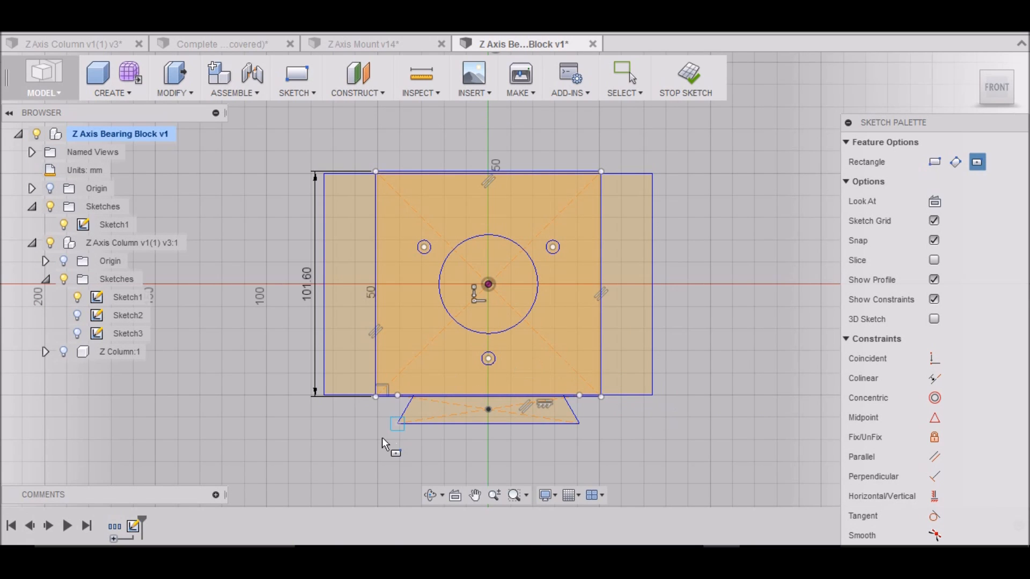
Examine how the new square's lower edge meets the column outline and the dovetail corners, and leave the rectangle command
{"action": "scroll", "coordinate": [423, 415], "scroll_direction": "up", "scroll_amount": 2}
{"action": "scroll", "coordinate": [424, 413], "scroll_direction": "up", "scroll_amount": 3}
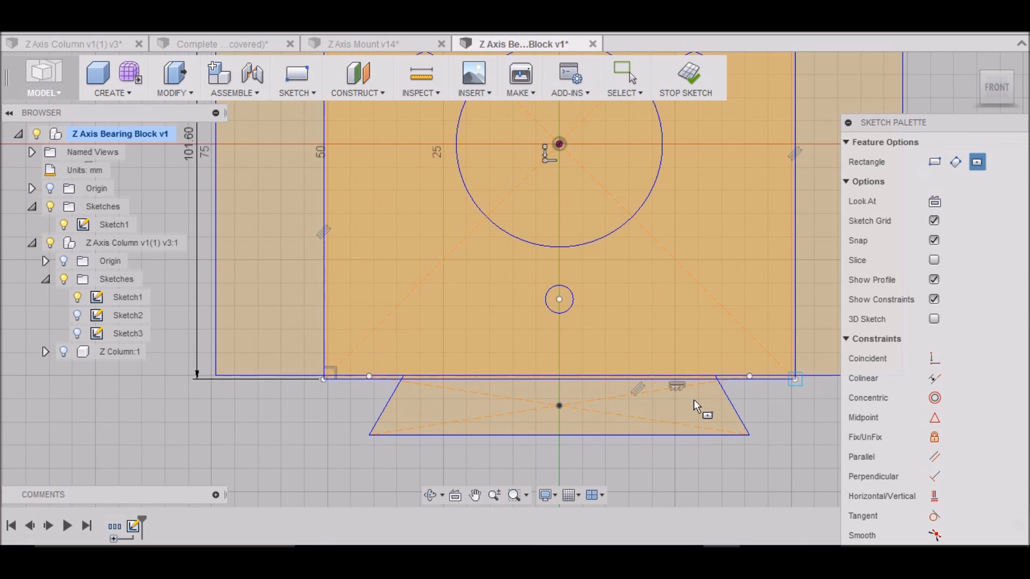
{"action": "scroll", "coordinate": [369, 366], "scroll_direction": "up", "scroll_amount": 4}
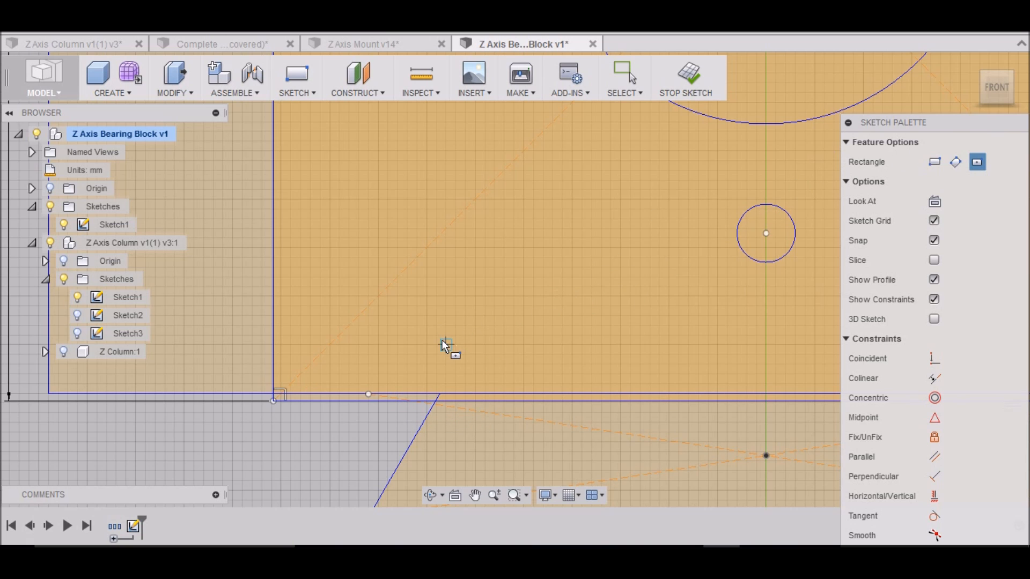
{"action": "scroll", "coordinate": [440, 342], "scroll_direction": "down", "scroll_amount": 5}
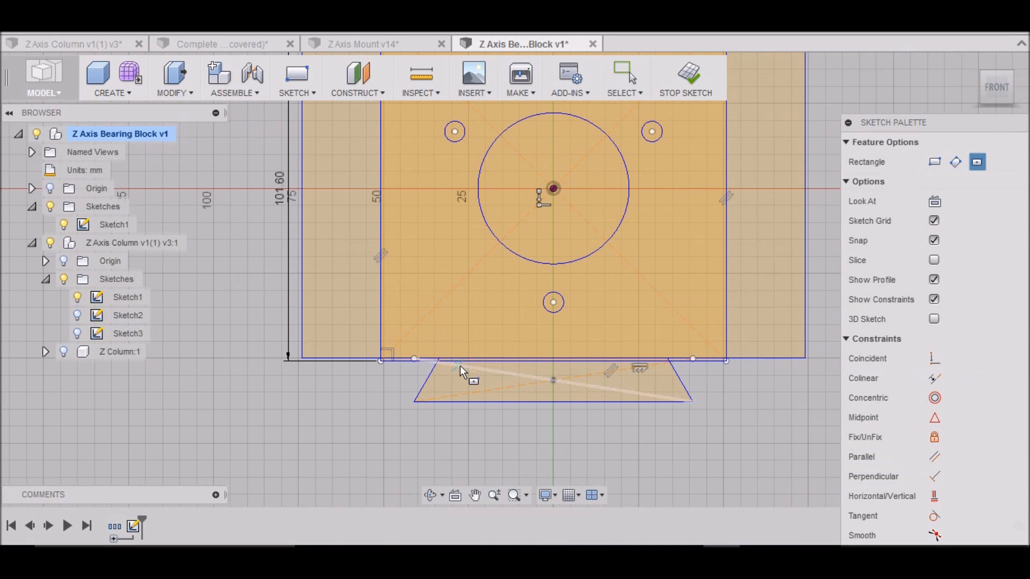
{"action": "scroll", "coordinate": [437, 346], "scroll_direction": "up", "scroll_amount": 2}
{"action": "scroll", "coordinate": [443, 355], "scroll_direction": "up", "scroll_amount": 2}
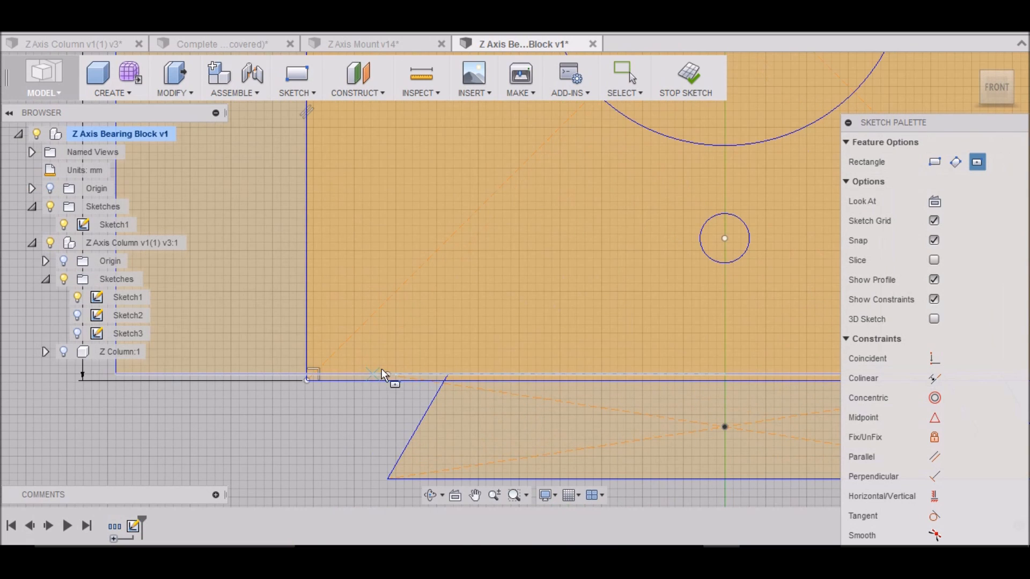
{"action": "scroll", "coordinate": [413, 368], "scroll_direction": "up", "scroll_amount": 2}
{"action": "scroll", "coordinate": [450, 350], "scroll_direction": "down", "scroll_amount": 3}
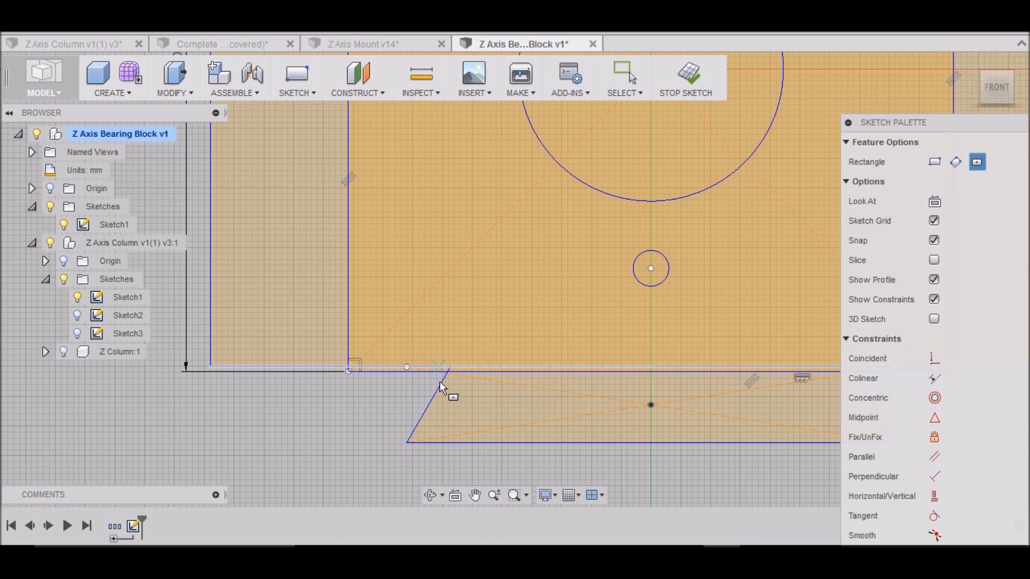
{"action": "scroll", "coordinate": [381, 397], "scroll_direction": "up", "scroll_amount": 1}
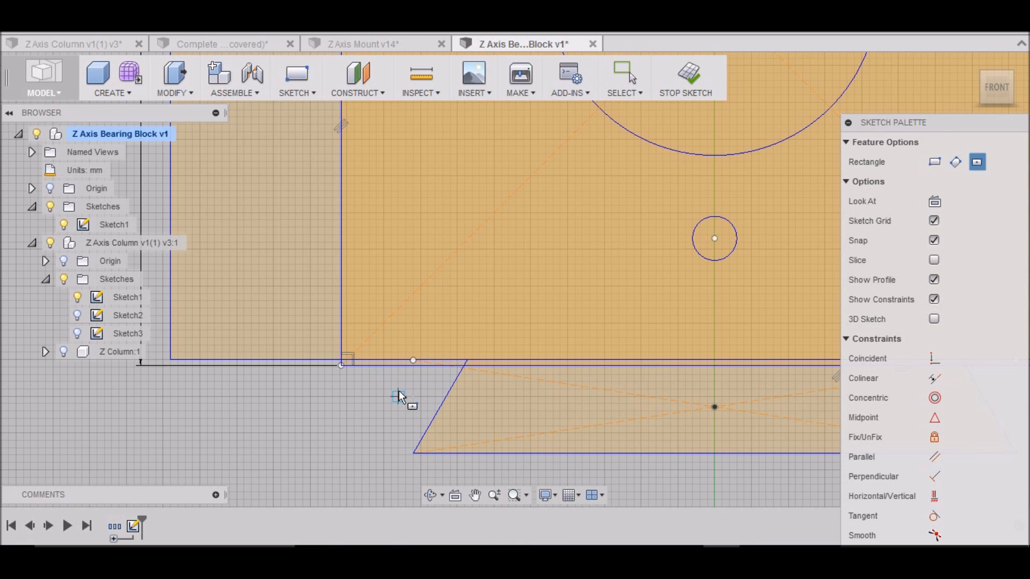
{"action": "key", "text": "Escape"}
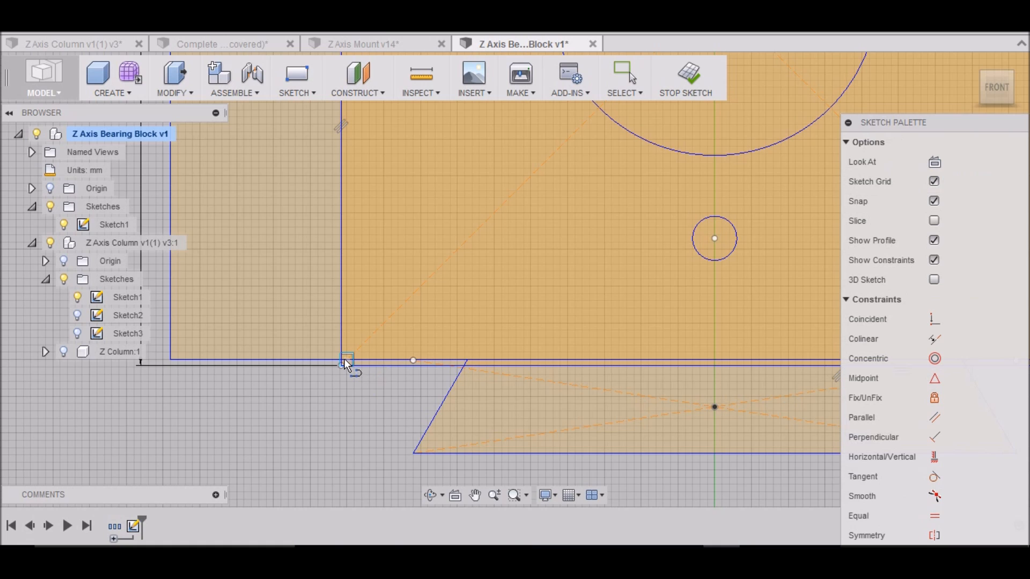
Draw lines along the column's lower edge connecting each vertical side of the square to the nearer upper dovetail corner
{"action": "scroll", "coordinate": [363, 383], "scroll_direction": "up", "scroll_amount": 2}
{"action": "scroll", "coordinate": [349, 371], "scroll_direction": "up", "scroll_amount": 1}
{"action": "left_click", "coordinate": [311, 330]}
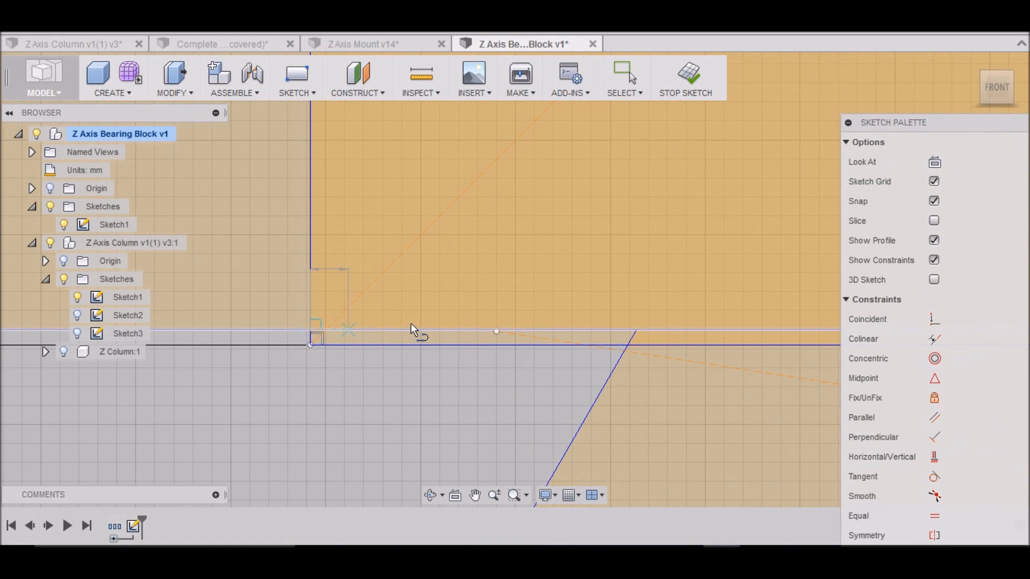
{"action": "left_click", "coordinate": [636, 330]}
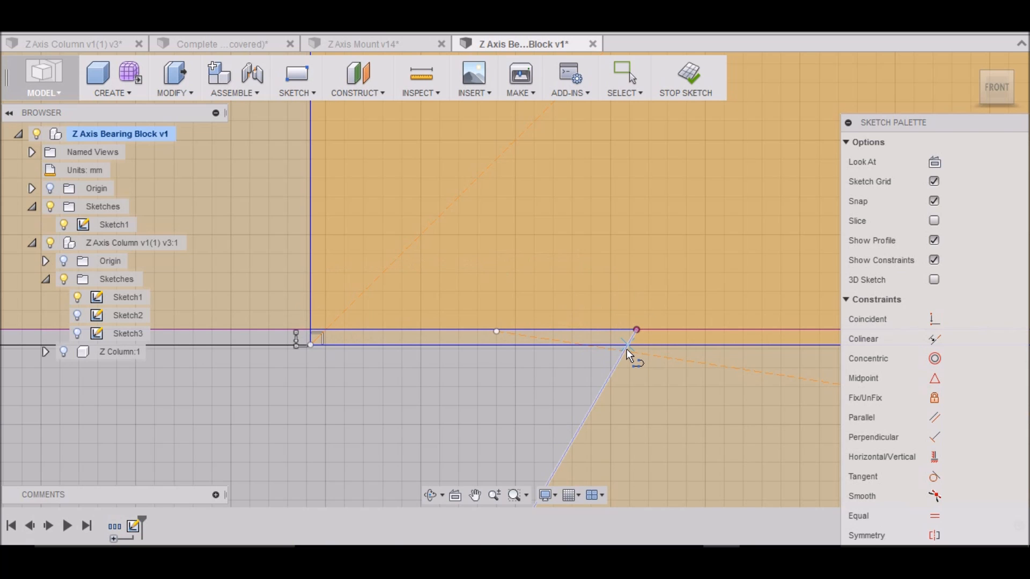
{"action": "scroll", "coordinate": [633, 370], "scroll_direction": "down", "scroll_amount": 10}
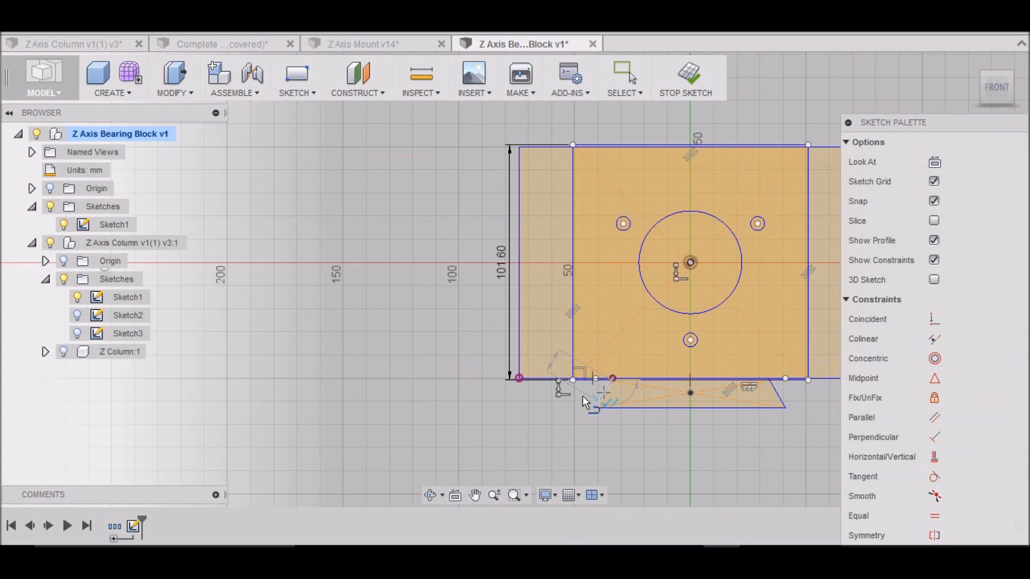
{"action": "scroll", "coordinate": [718, 385], "scroll_direction": "up", "scroll_amount": 10}
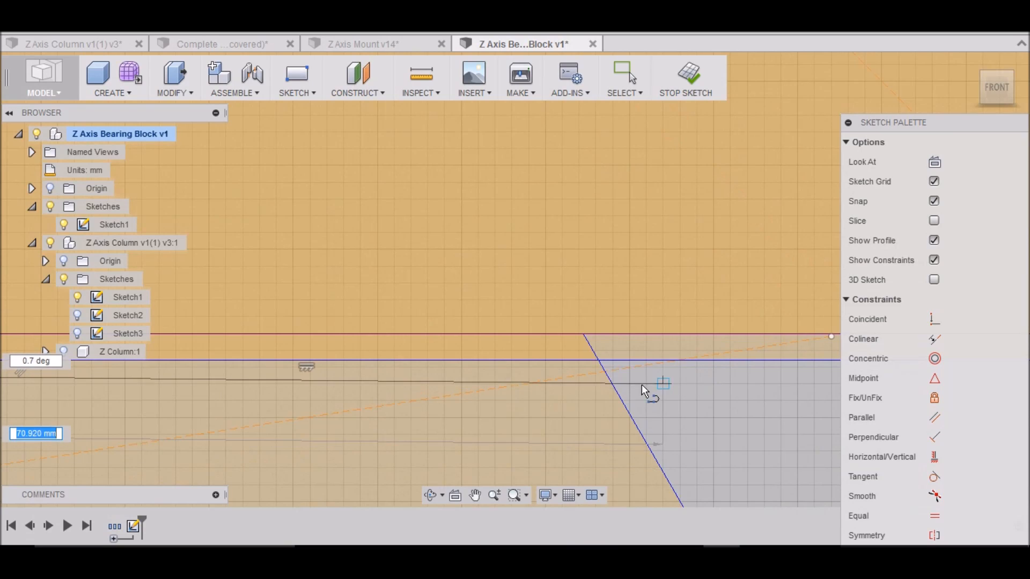
{"action": "left_click", "coordinate": [598, 362]}
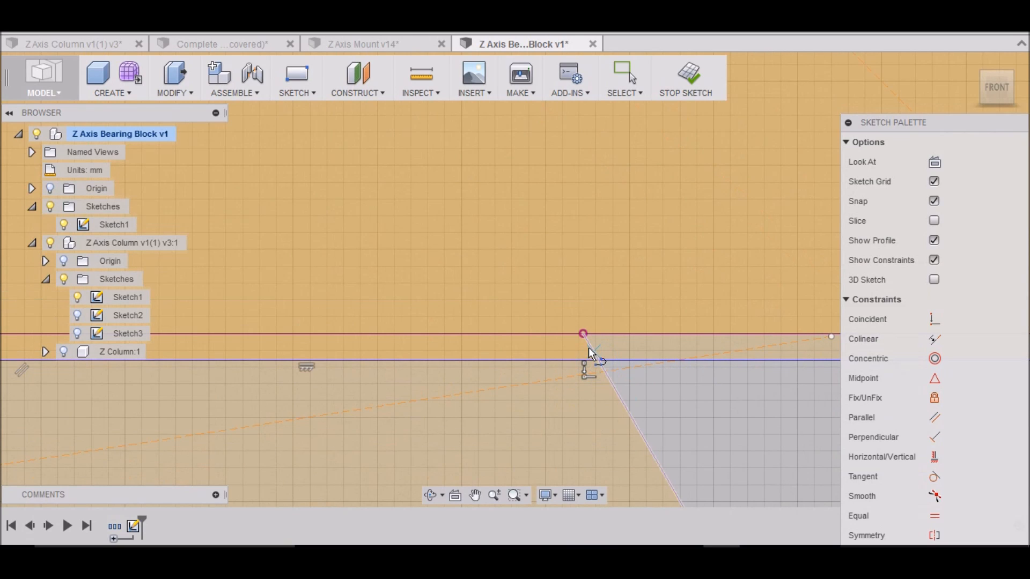
{"action": "left_click", "coordinate": [583, 333]}
{"action": "scroll", "coordinate": [591, 346], "scroll_direction": "down", "scroll_amount": 3}
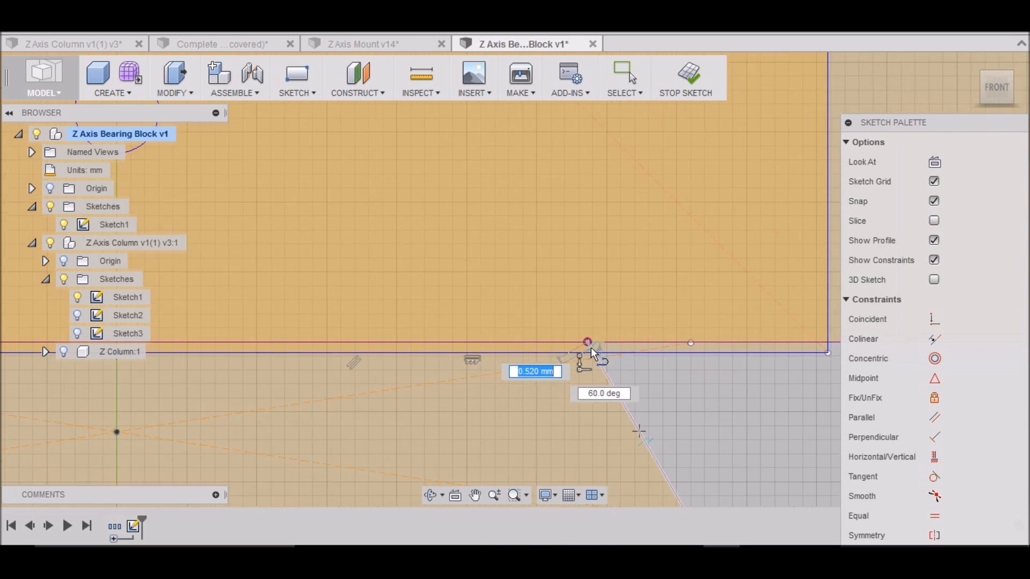
{"action": "left_click", "coordinate": [770, 343]}
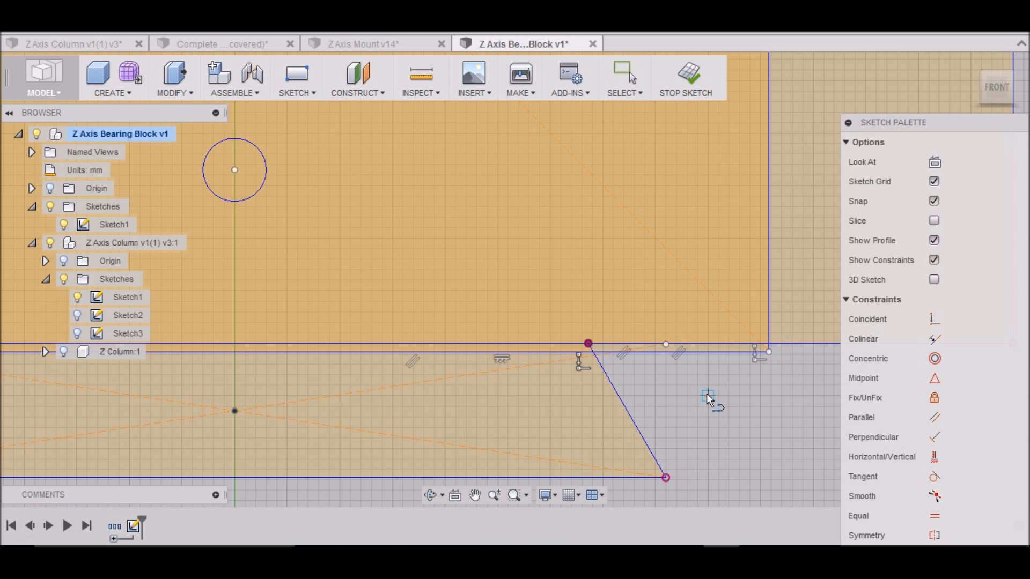
Trim the square's lower edge outside the dovetail on both sides, along with the side stub below the column's lower edge
{"action": "left_click", "coordinate": [299, 94]}
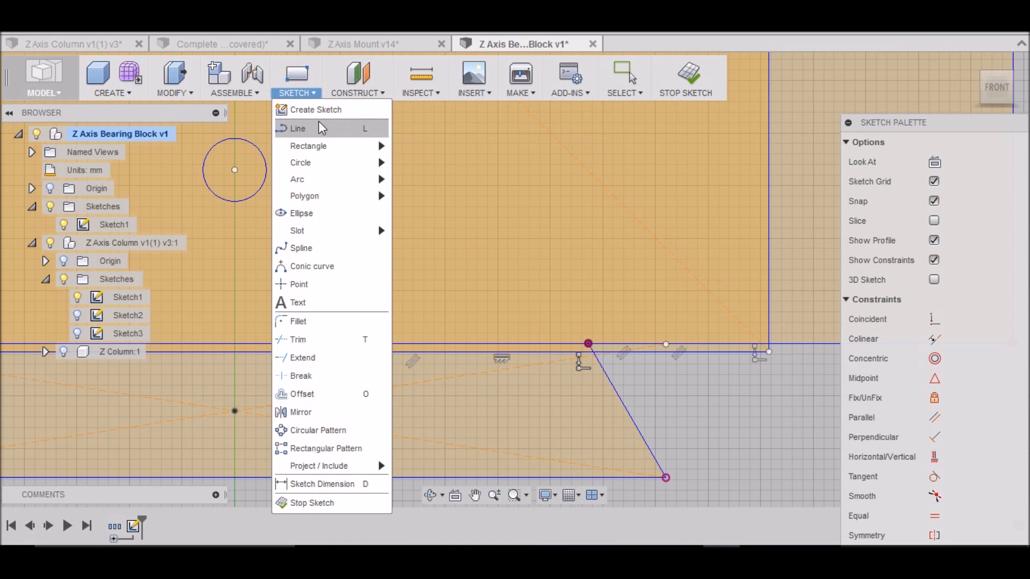
{"action": "left_click", "coordinate": [317, 339]}
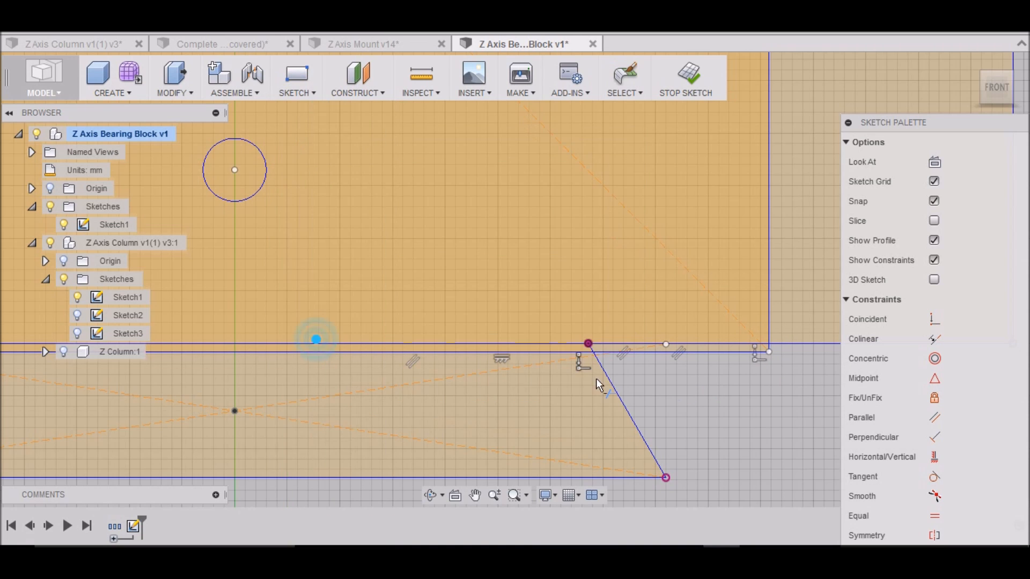
{"action": "left_click", "coordinate": [641, 357]}
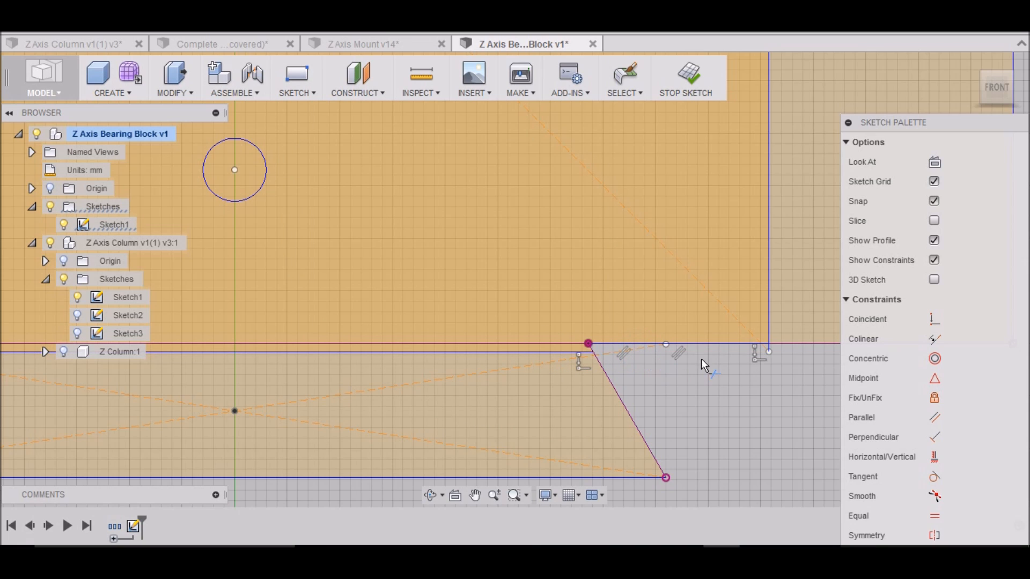
{"action": "scroll", "coordinate": [763, 381], "scroll_direction": "down", "scroll_amount": 1}
{"action": "scroll", "coordinate": [784, 370], "scroll_direction": "down", "scroll_amount": 4}
{"action": "scroll", "coordinate": [454, 372], "scroll_direction": "up", "scroll_amount": 5}
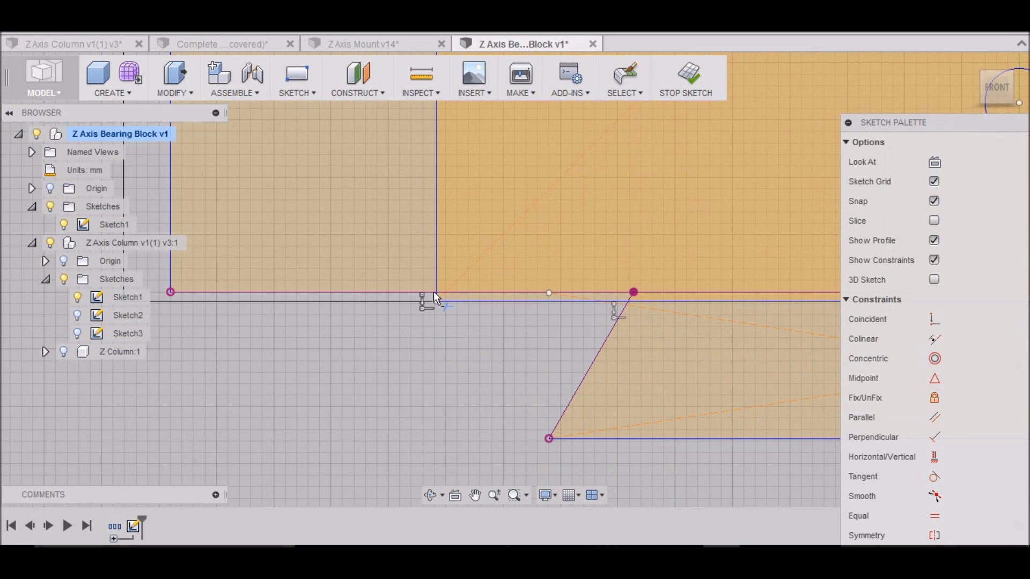
{"action": "left_click", "coordinate": [436, 296]}
{"action": "left_click", "coordinate": [450, 299]}
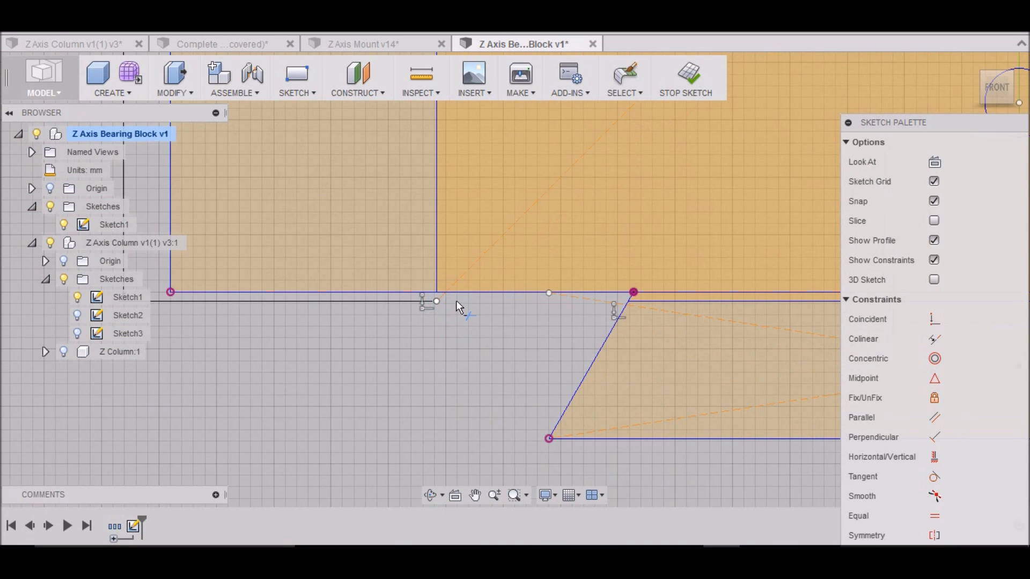
{"action": "left_click", "coordinate": [646, 301]}
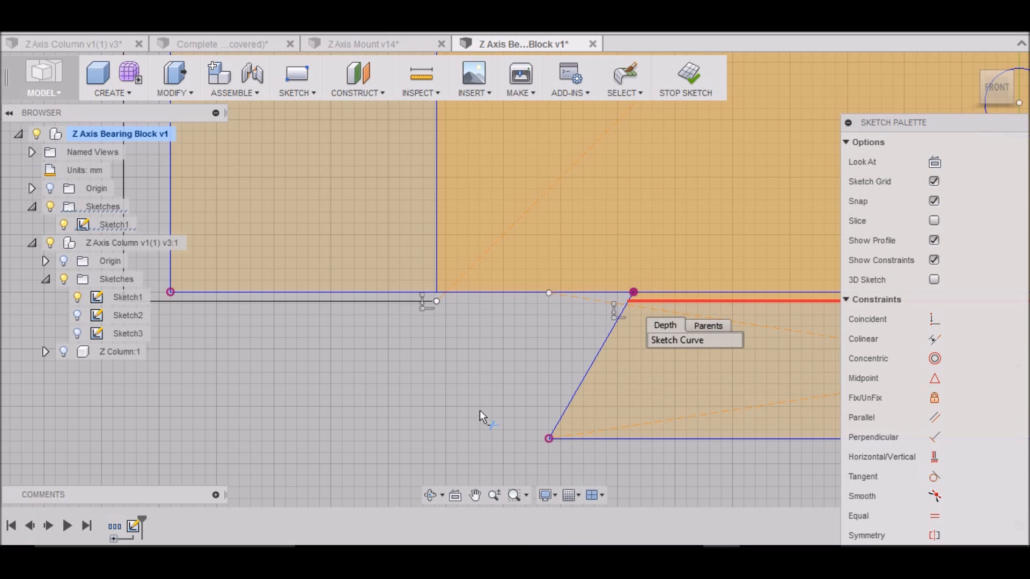
Place sketch points at the centres of the three small holes around the large bore
{"action": "scroll", "coordinate": [462, 397], "scroll_direction": "down", "scroll_amount": 4}
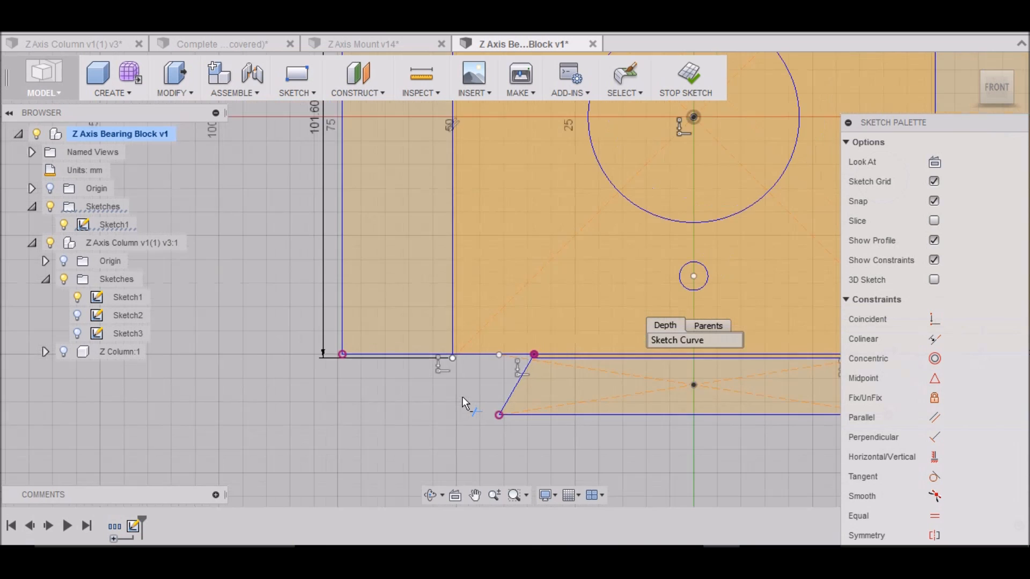
{"action": "scroll", "coordinate": [463, 397], "scroll_direction": "down", "scroll_amount": 5}
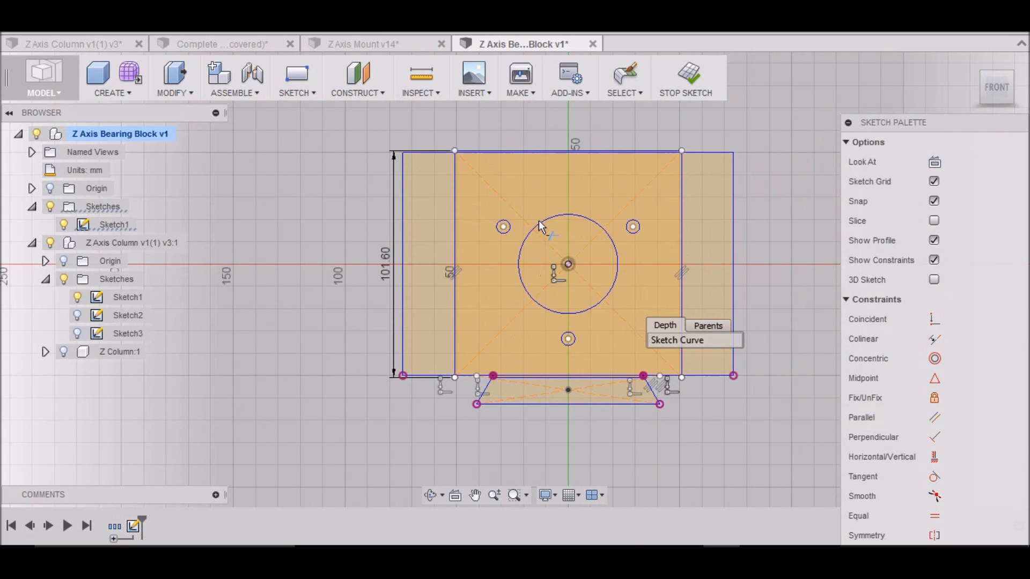
{"action": "left_click", "coordinate": [310, 95]}
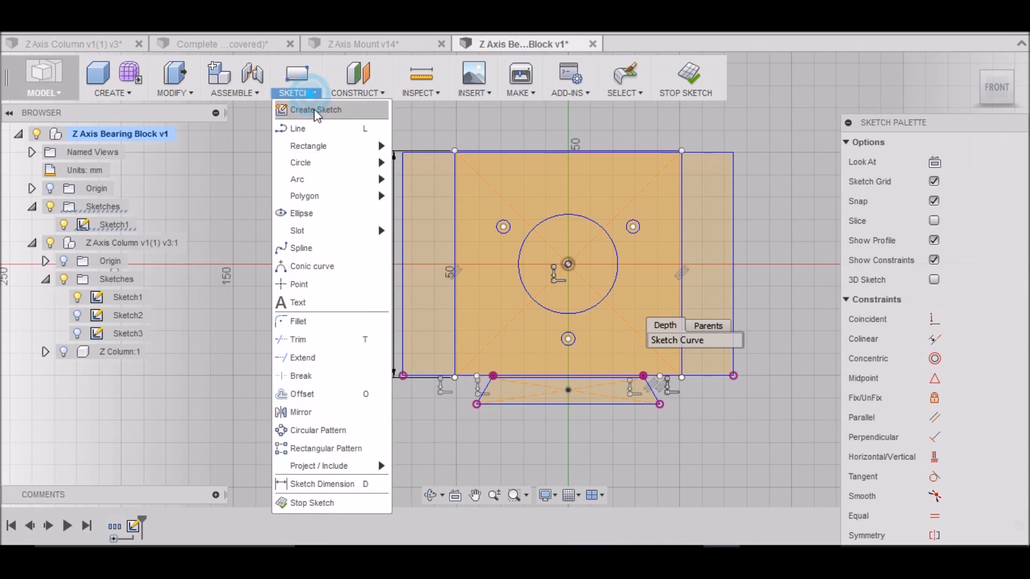
{"action": "left_click", "coordinate": [302, 288]}
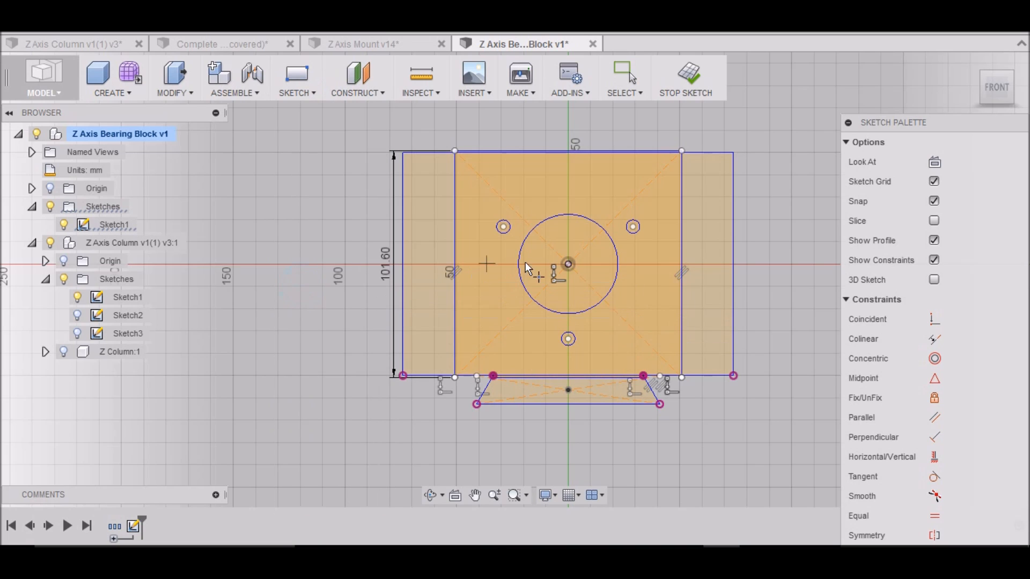
{"action": "left_click", "coordinate": [633, 226]}
{"action": "left_click", "coordinate": [504, 227]}
{"action": "left_click", "coordinate": [568, 340]}
Draw a 44.35 mm diameter circle centred on the large bore
{"action": "scroll", "coordinate": [626, 344], "scroll_direction": "up", "scroll_amount": 2}
{"action": "scroll", "coordinate": [629, 348], "scroll_direction": "up", "scroll_amount": 1}
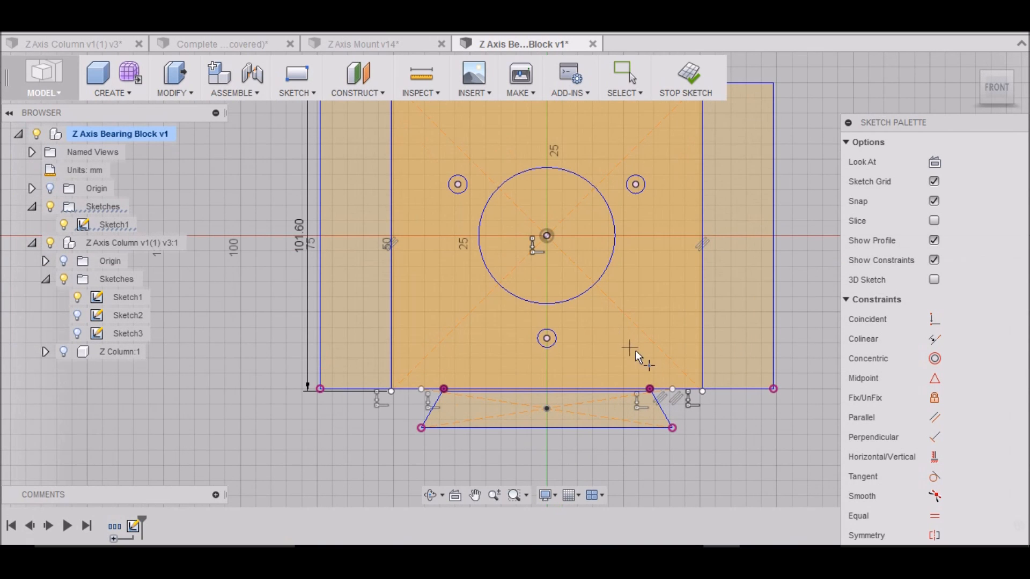
{"action": "left_click", "coordinate": [638, 251]}
{"action": "key", "text": "c"}
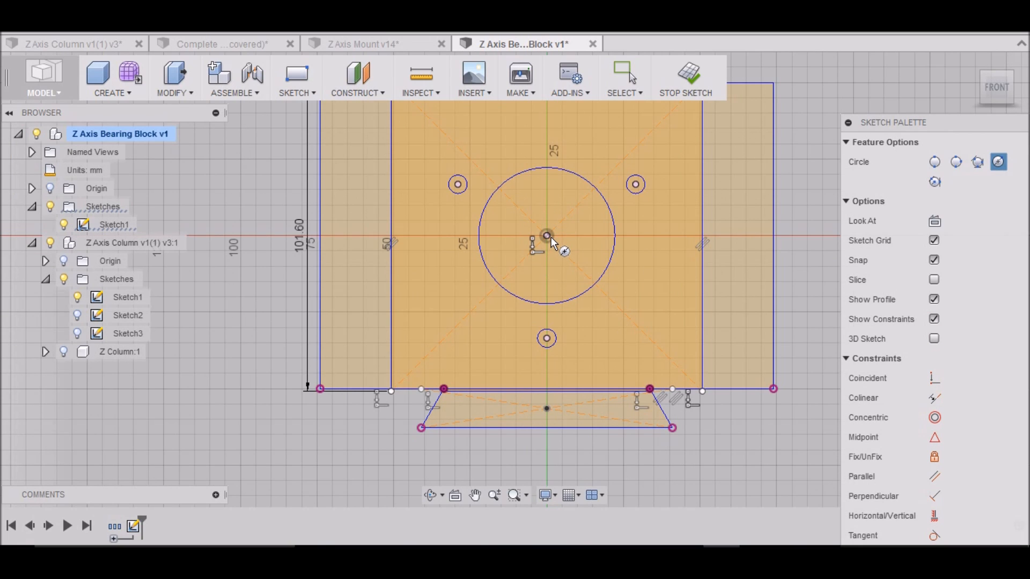
{"action": "left_click", "coordinate": [547, 236]}
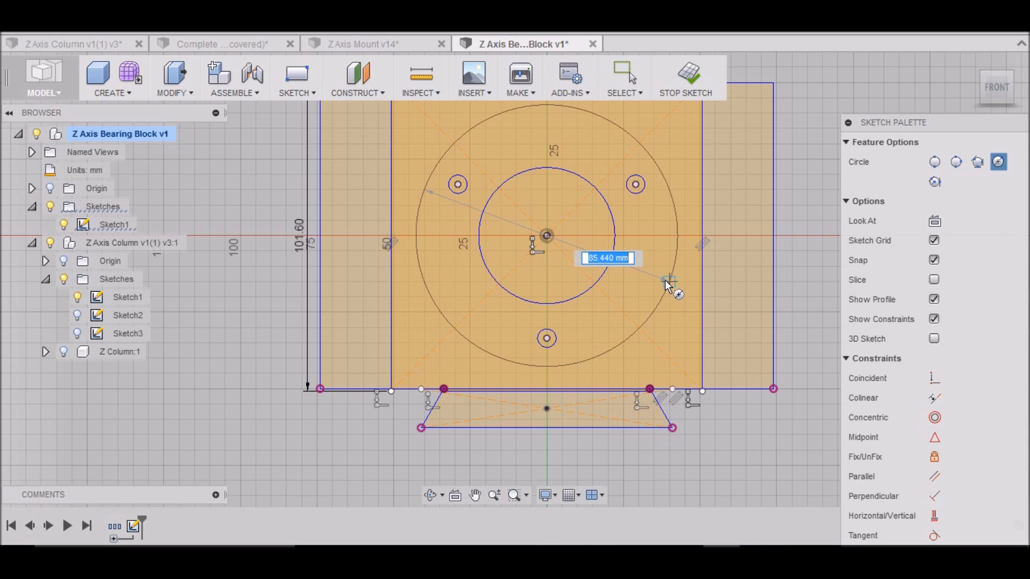
{"action": "type", "text": "44.35"}
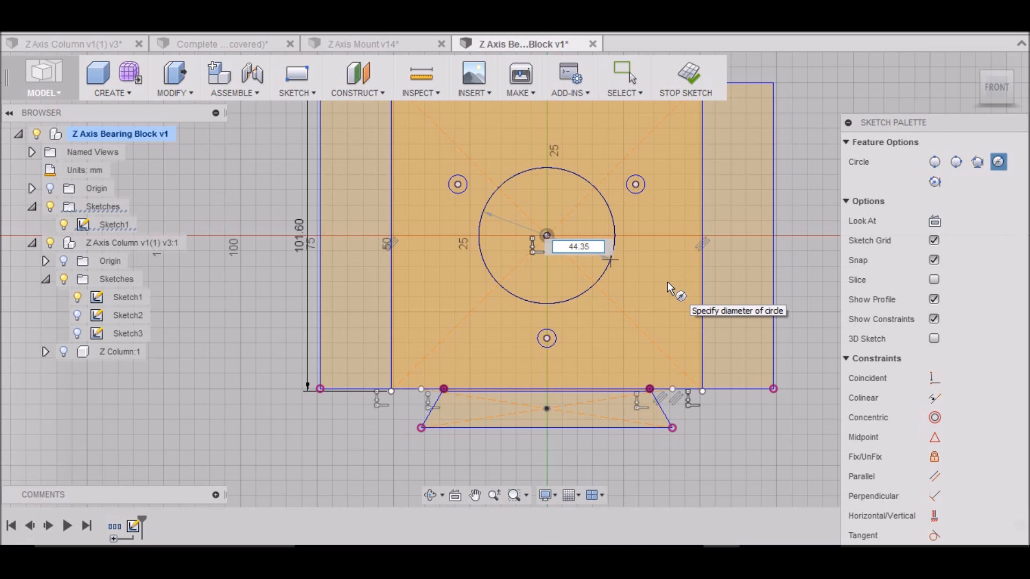
{"action": "key", "text": "Tab"}
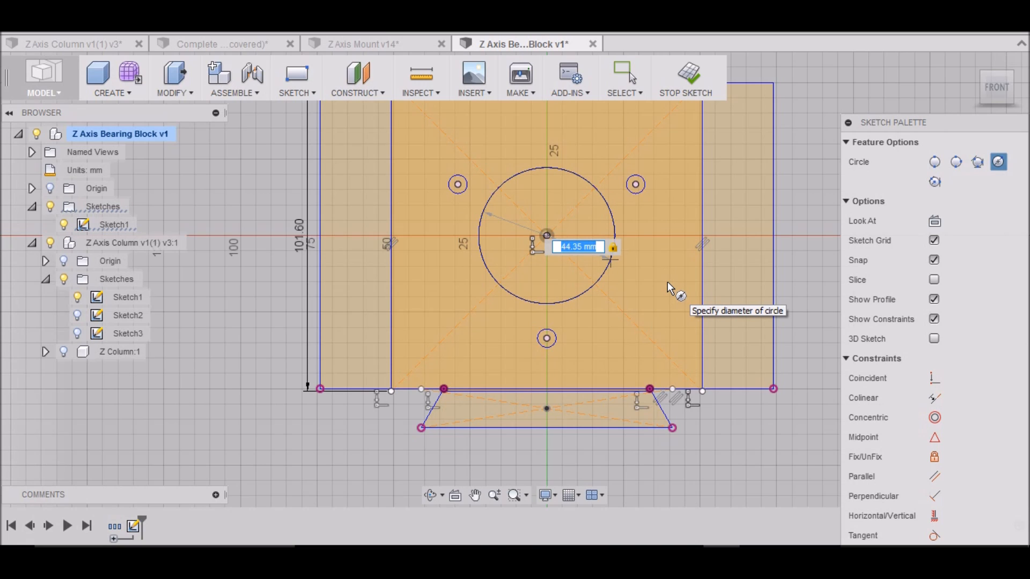
{"action": "key", "text": "Return"}
Add two more circles, 35 mm and 22 mm in diameter, concentric with the 44.35 mm bore circle
{"action": "left_click", "coordinate": [547, 236]}
{"action": "type", "text": "3"}
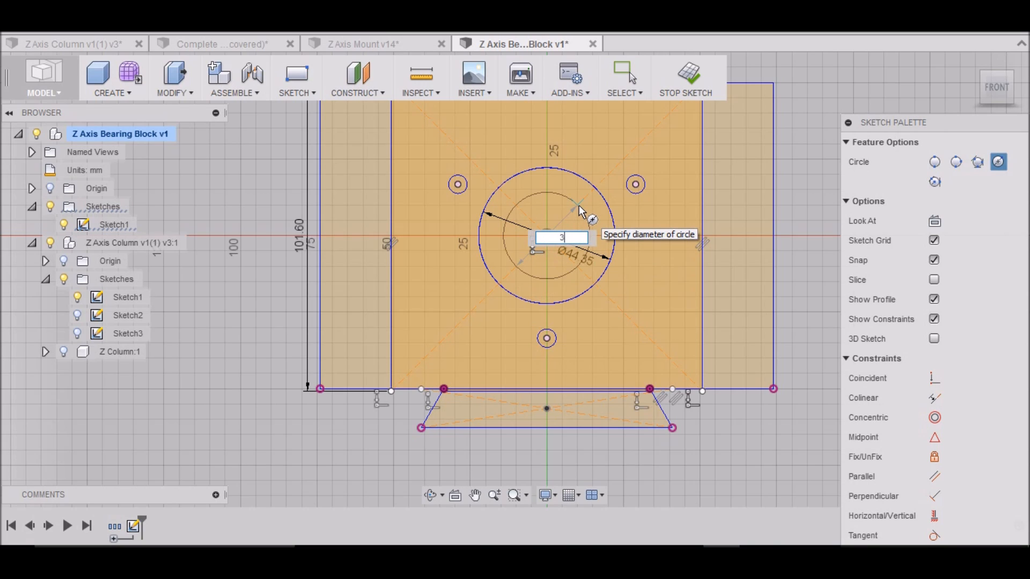
{"action": "type", "text": "5"}
{"action": "key", "text": "Tab"}
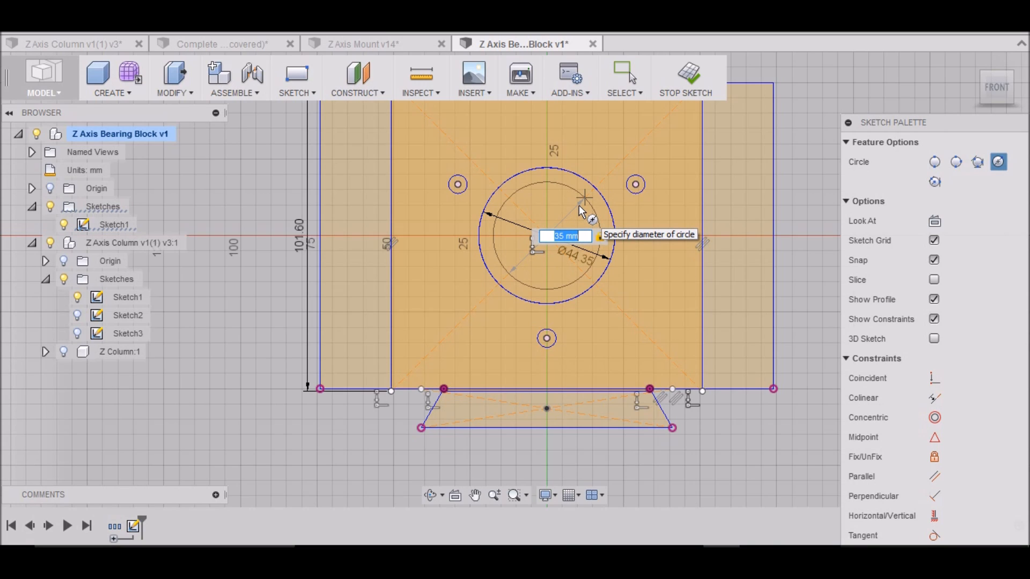
{"action": "key", "text": "Return"}
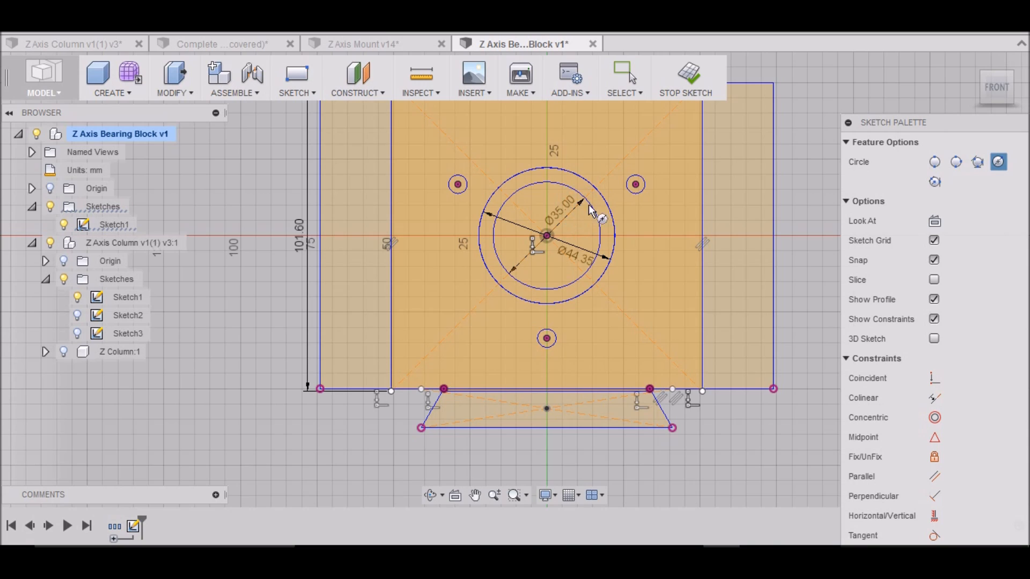
{"action": "left_click", "coordinate": [547, 236]}
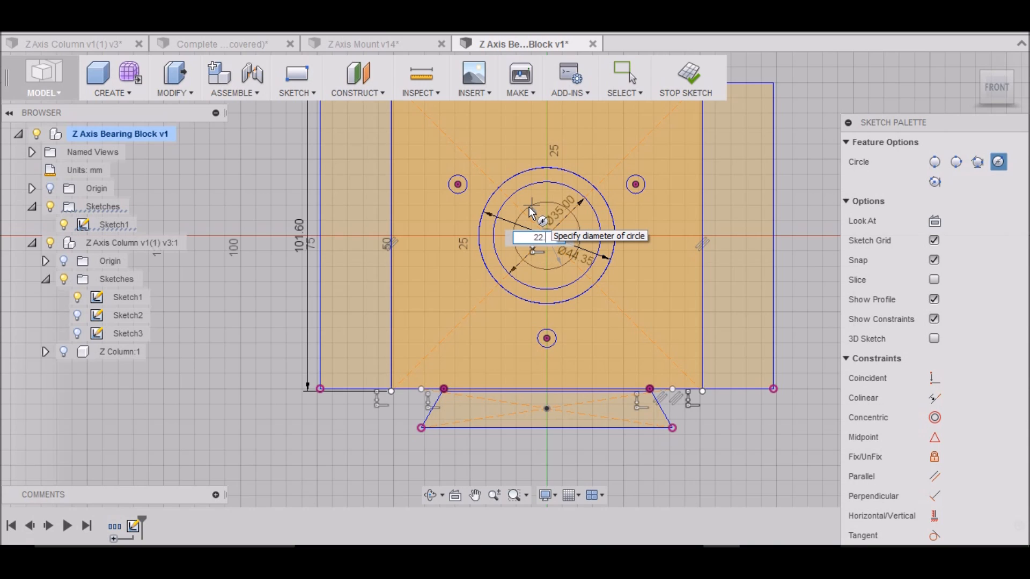
{"action": "key", "text": "Return"}
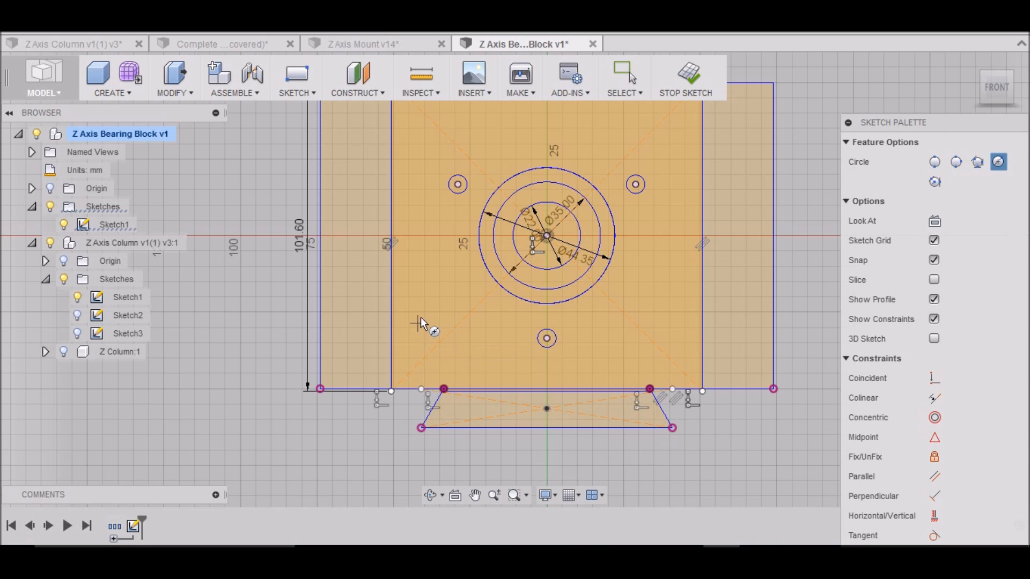
Draw an 88.9 mm by 88.9 mm center rectangle around the bore's centre point
{"action": "left_click", "coordinate": [315, 93]}
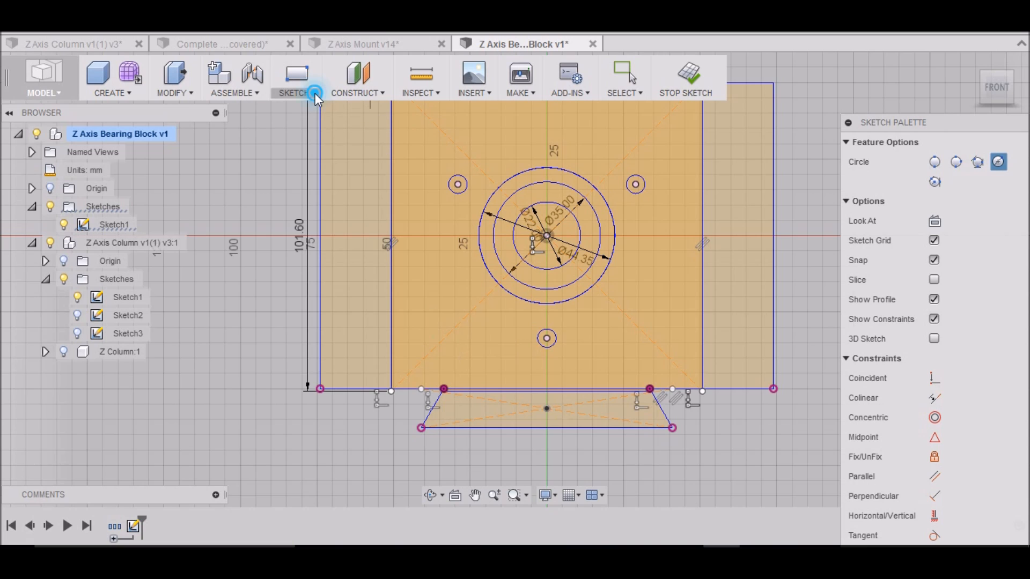
{"action": "mouse_move", "coordinate": [376, 146]}
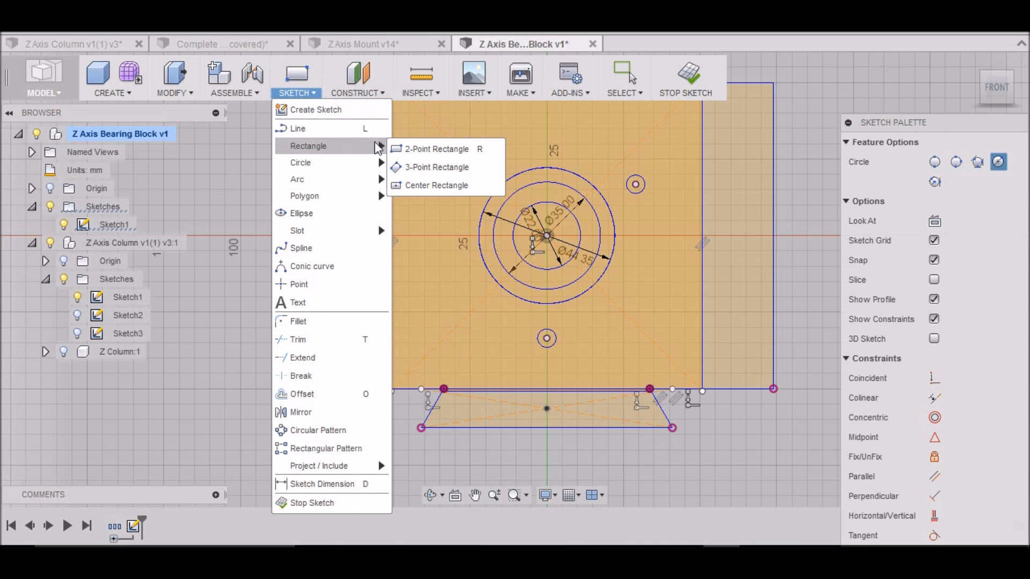
{"action": "left_click", "coordinate": [437, 184]}
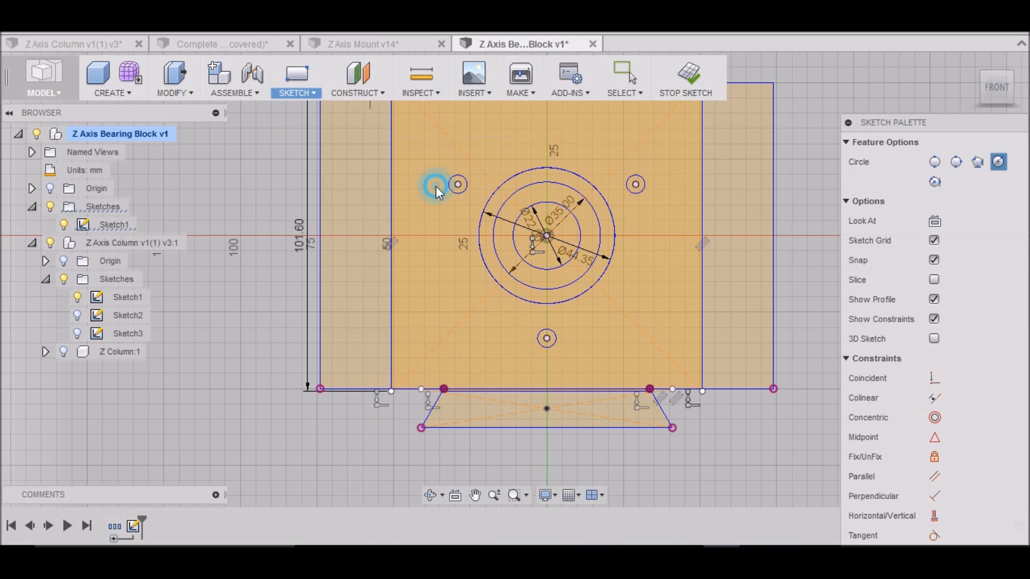
{"action": "left_click", "coordinate": [547, 236]}
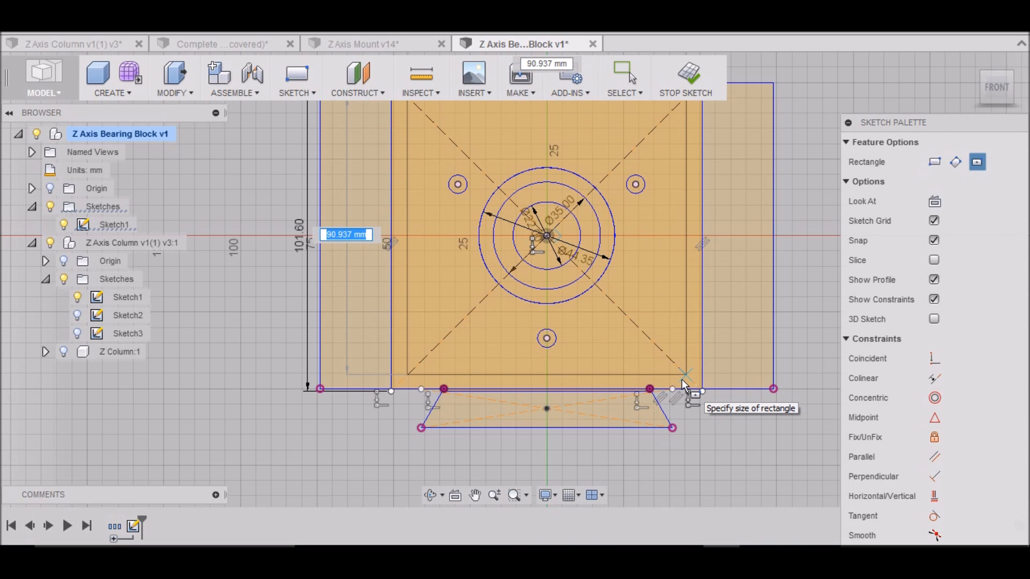
{"action": "type", "text": "88.9"}
{"action": "key", "text": "Tab"}
{"action": "type", "text": "88."}
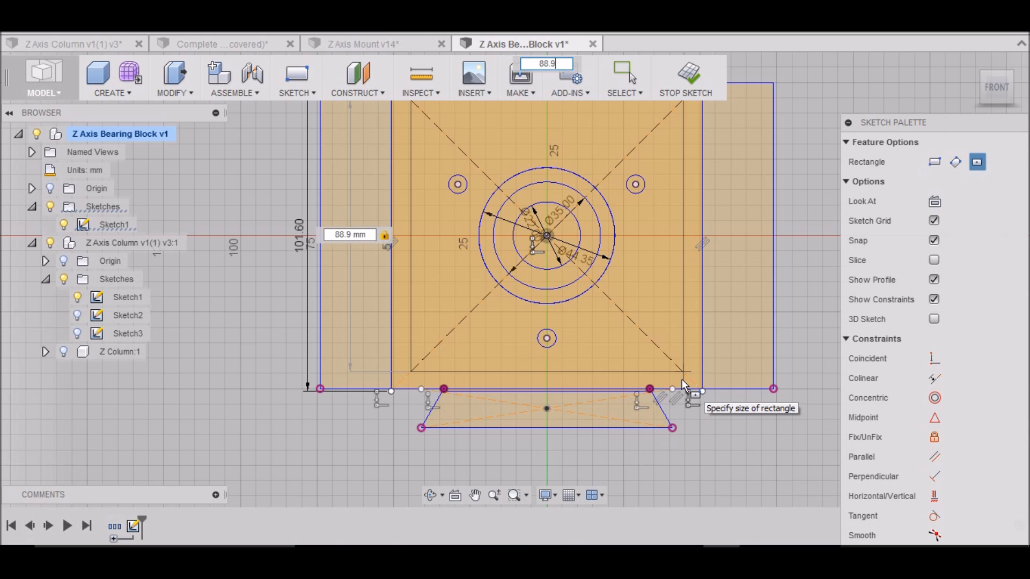
{"action": "key", "text": "Return"}
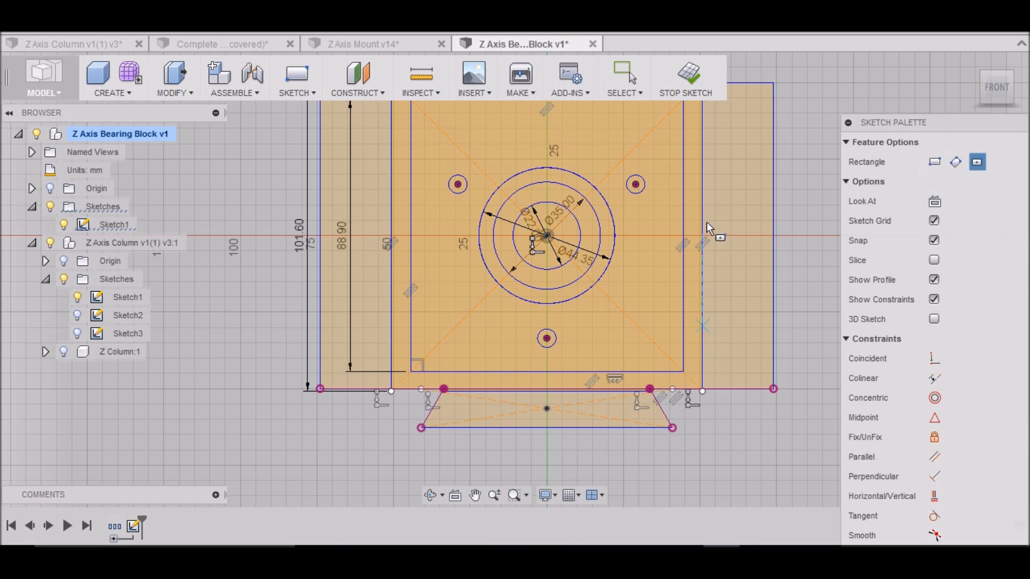
Finish the bearing block sketch and hide the inserted Z axis column's sketches
{"action": "scroll", "coordinate": [627, 320], "scroll_direction": "down", "scroll_amount": 4}
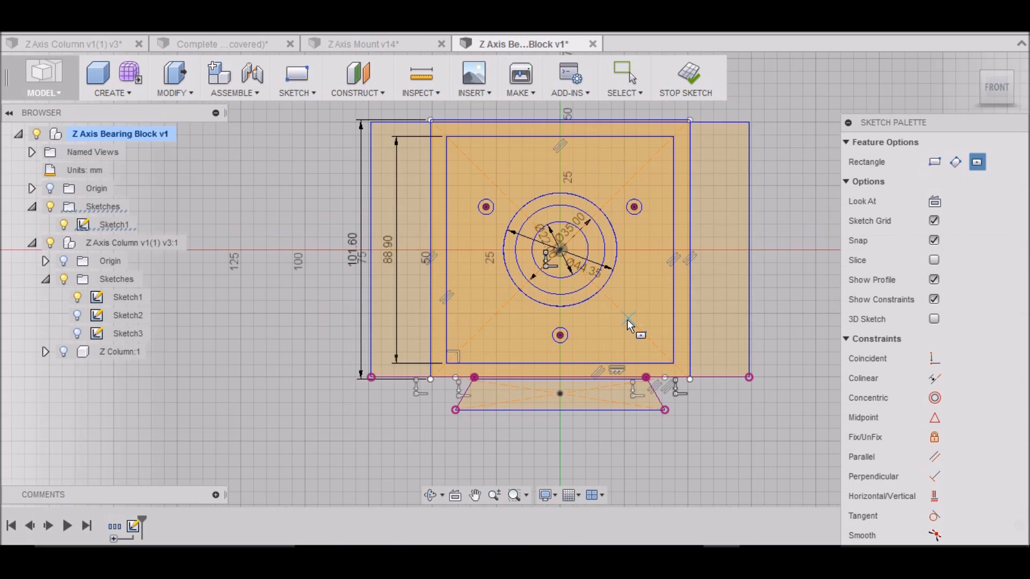
{"action": "scroll", "coordinate": [627, 321], "scroll_direction": "up", "scroll_amount": 5}
{"action": "left_click", "coordinate": [687, 84]}
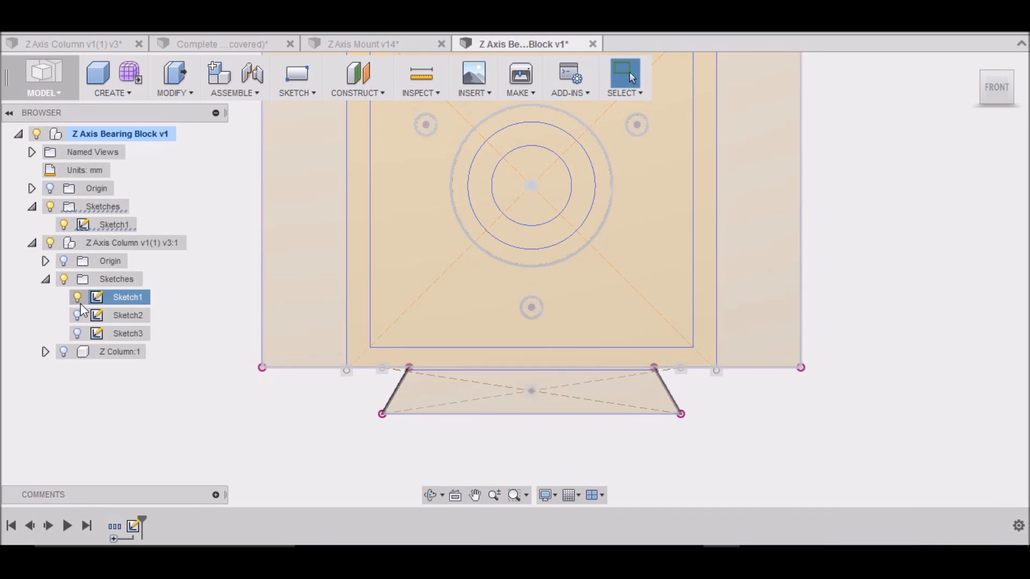
{"action": "left_click", "coordinate": [63, 279]}
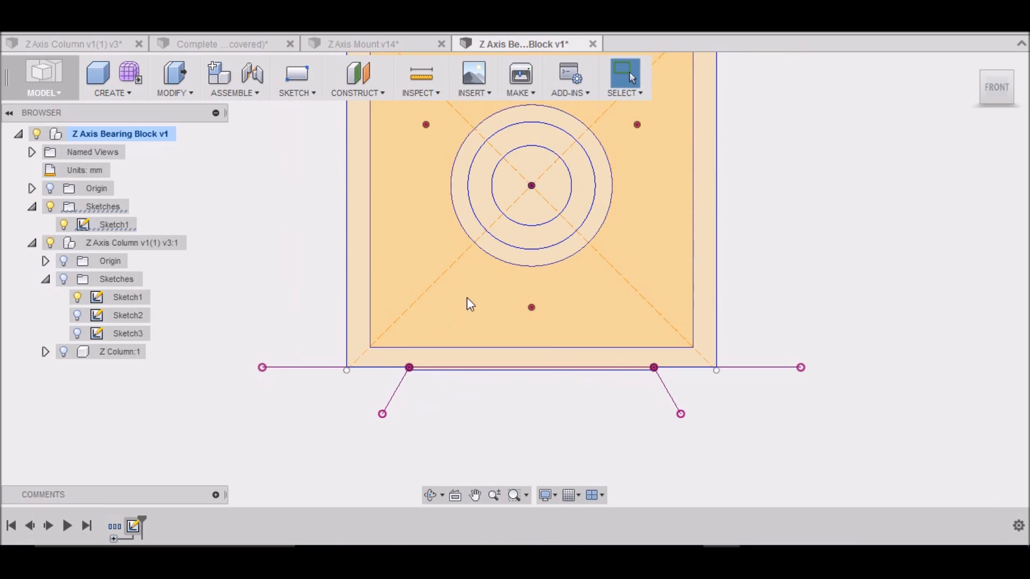
{"action": "scroll", "coordinate": [470, 301], "scroll_direction": "down", "scroll_amount": 3}
{"action": "scroll", "coordinate": [461, 331], "scroll_direction": "up", "scroll_amount": 4}
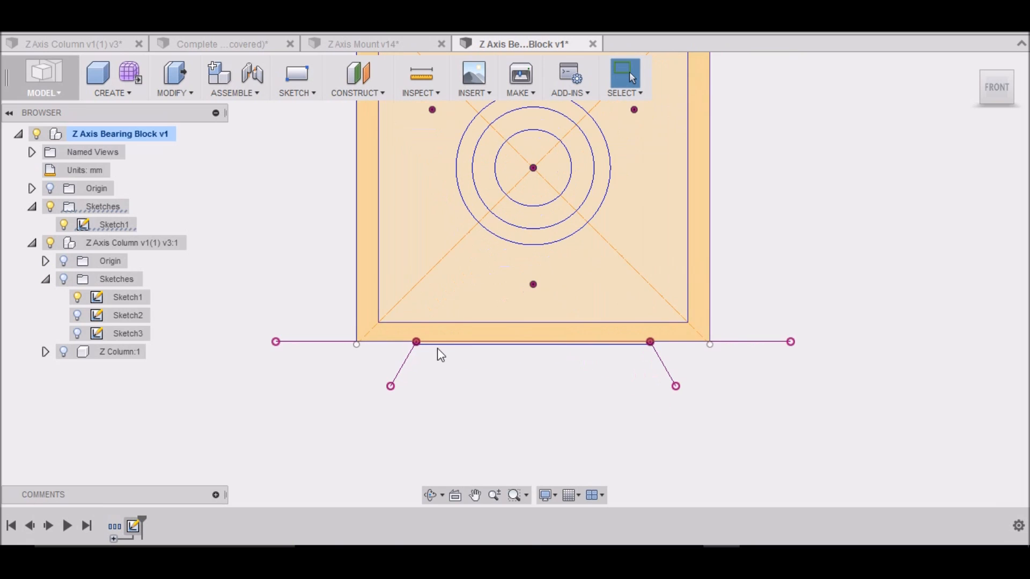
Delete the two slanted dovetail side lines and the long line across the column's lower edge from the block's sketch
{"action": "left_click", "coordinate": [400, 370]}
{"action": "key", "text": "Delete"}
{"action": "left_click", "coordinate": [329, 342]}
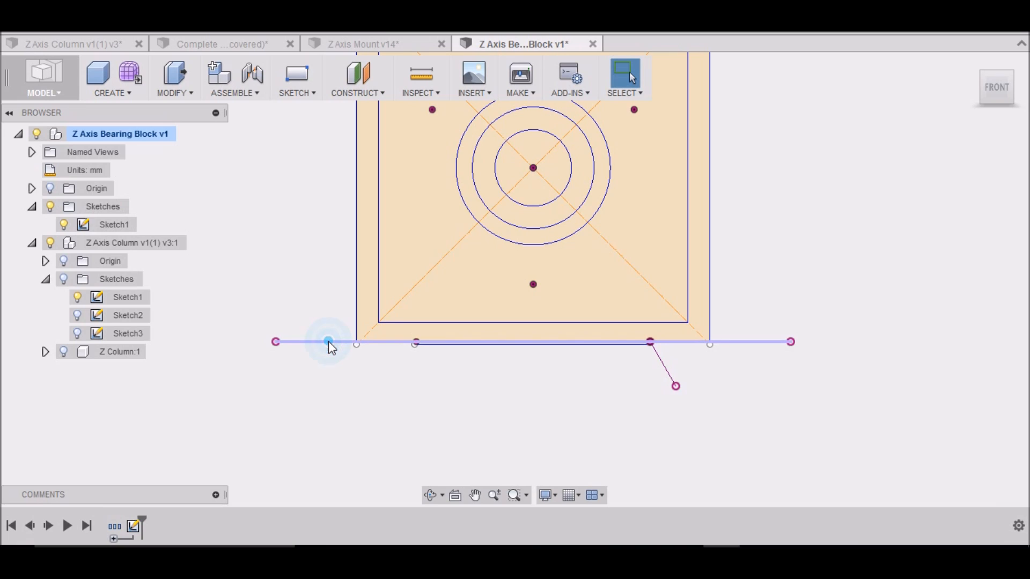
{"action": "key", "text": "Delete"}
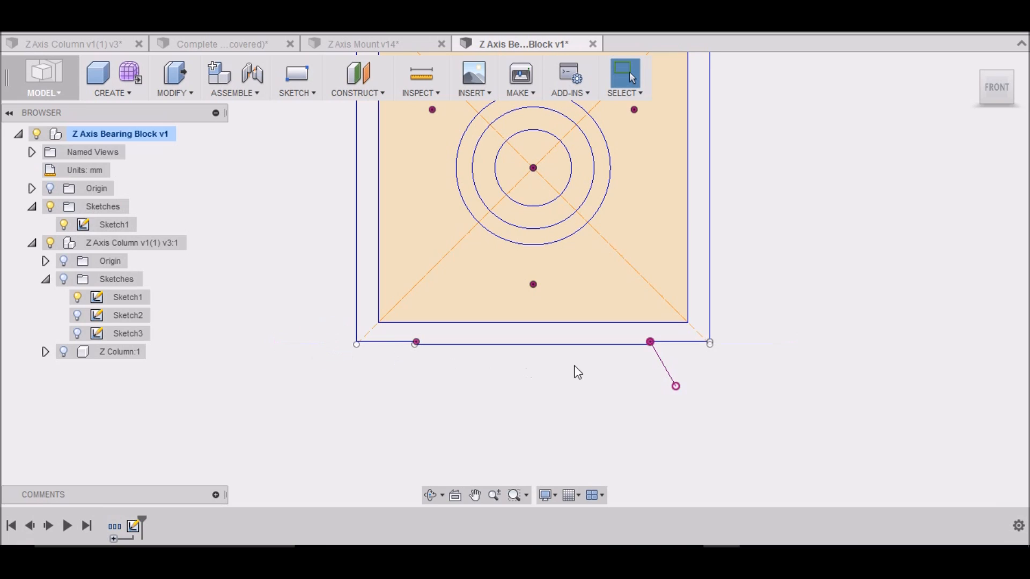
{"action": "left_click", "coordinate": [668, 374]}
{"action": "key", "text": "Delete"}
Reopen the bearing block's sketch and close the gap in its lower edge at the right dovetail corner with a short line
{"action": "scroll", "coordinate": [547, 381], "scroll_direction": "down", "scroll_amount": 5}
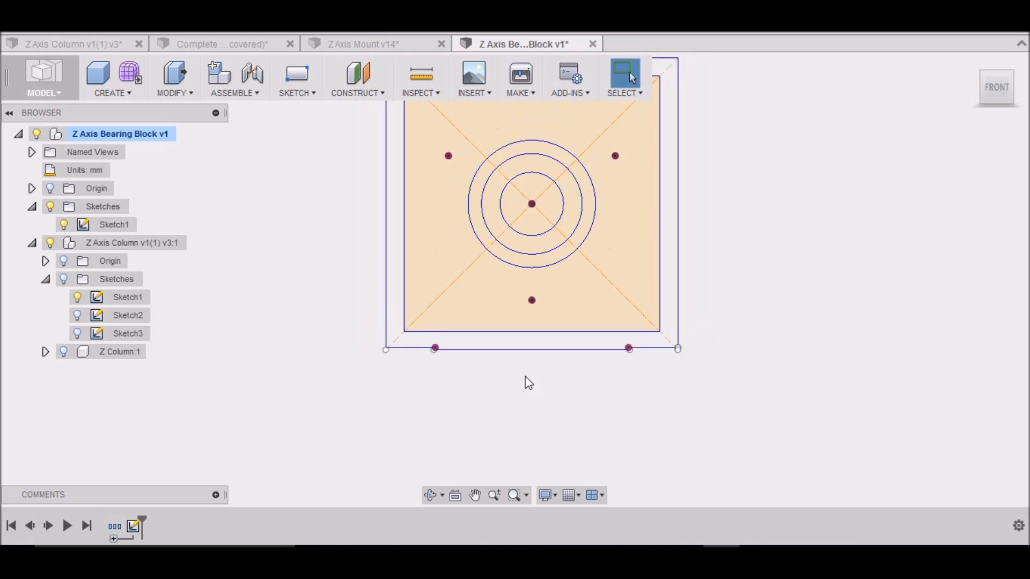
{"action": "scroll", "coordinate": [533, 311], "scroll_direction": "up", "scroll_amount": 3}
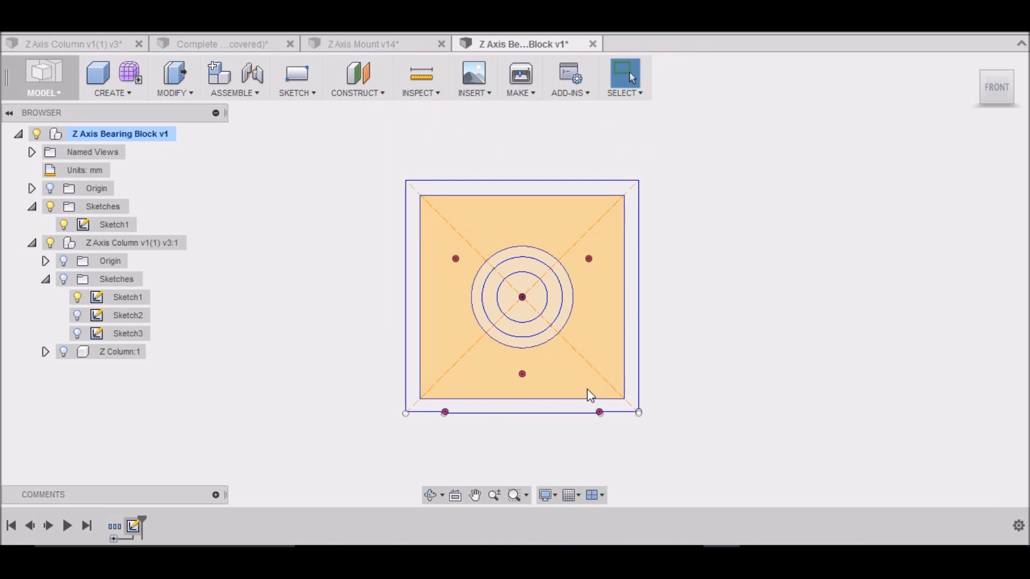
{"action": "scroll", "coordinate": [627, 424], "scroll_direction": "up", "scroll_amount": 2}
{"action": "scroll", "coordinate": [538, 402], "scroll_direction": "up", "scroll_amount": 5}
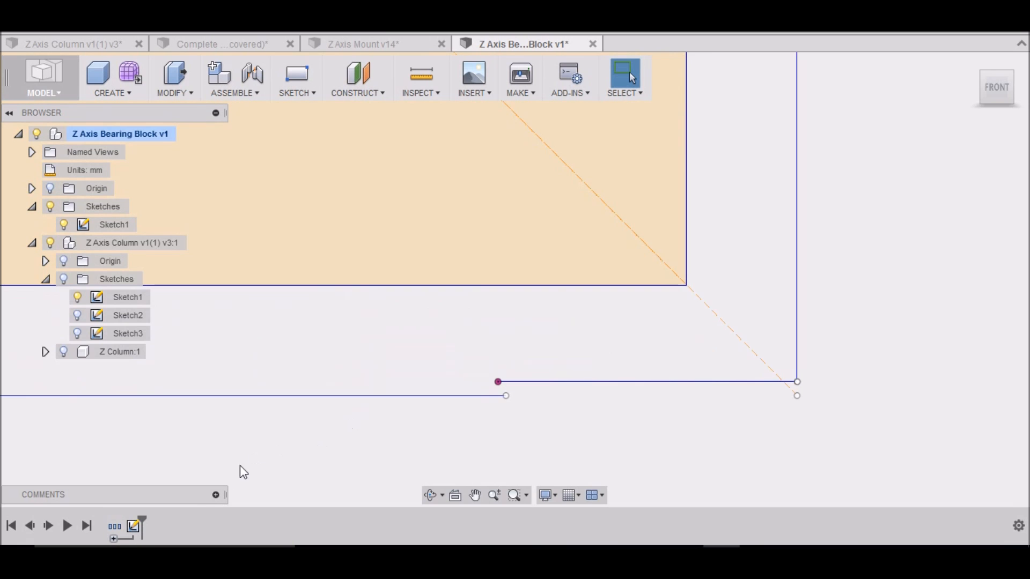
{"action": "left_click", "coordinate": [132, 528]}
{"action": "right_click", "coordinate": [132, 528]}
{"action": "left_click", "coordinate": [167, 417]}
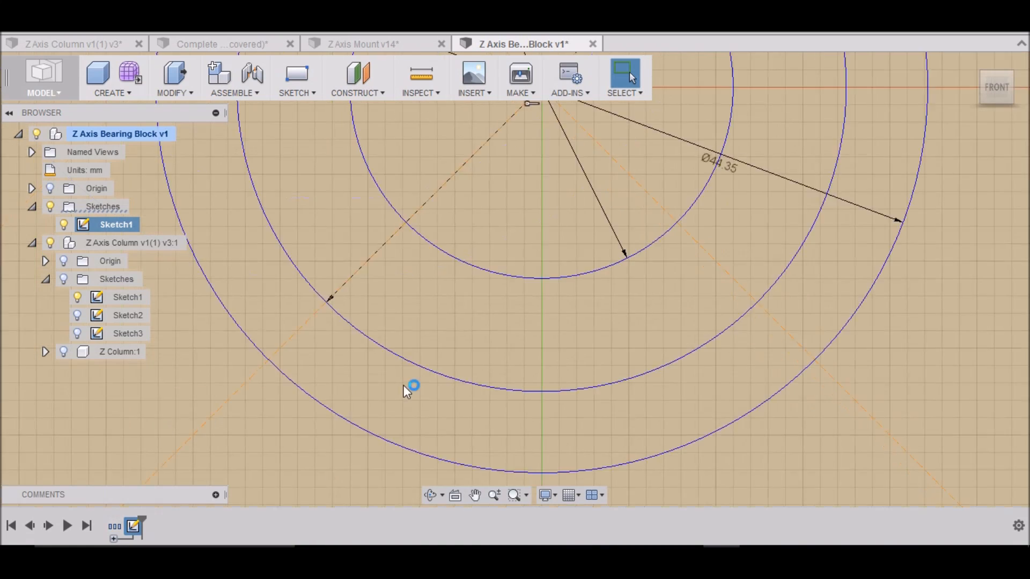
{"action": "scroll", "coordinate": [680, 461], "scroll_direction": "up", "scroll_amount": 2}
{"action": "scroll", "coordinate": [631, 437], "scroll_direction": "up", "scroll_amount": 8}
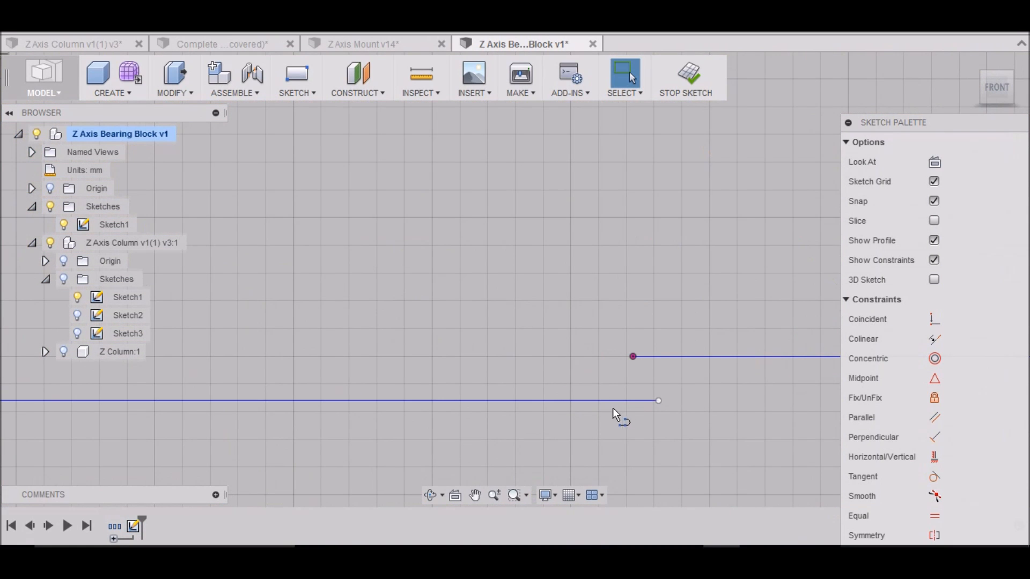
{"action": "left_click", "coordinate": [633, 356]}
{"action": "left_click", "coordinate": [659, 401]}
Close the lower edge's gap at the left dovetail corner with a short line and finish the sketch
{"action": "scroll", "coordinate": [677, 449], "scroll_direction": "down", "scroll_amount": 6}
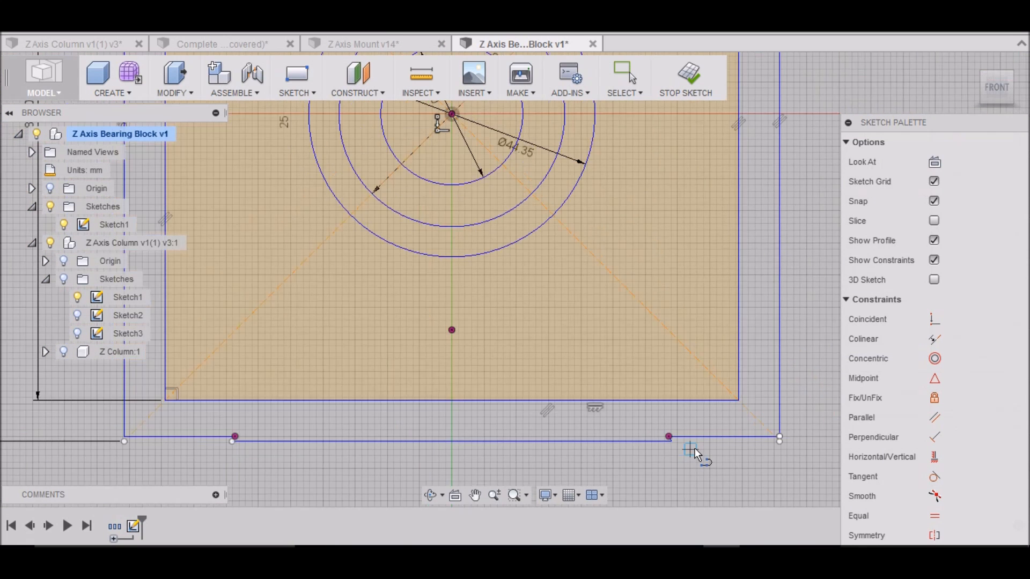
{"action": "scroll", "coordinate": [274, 466], "scroll_direction": "up", "scroll_amount": 10}
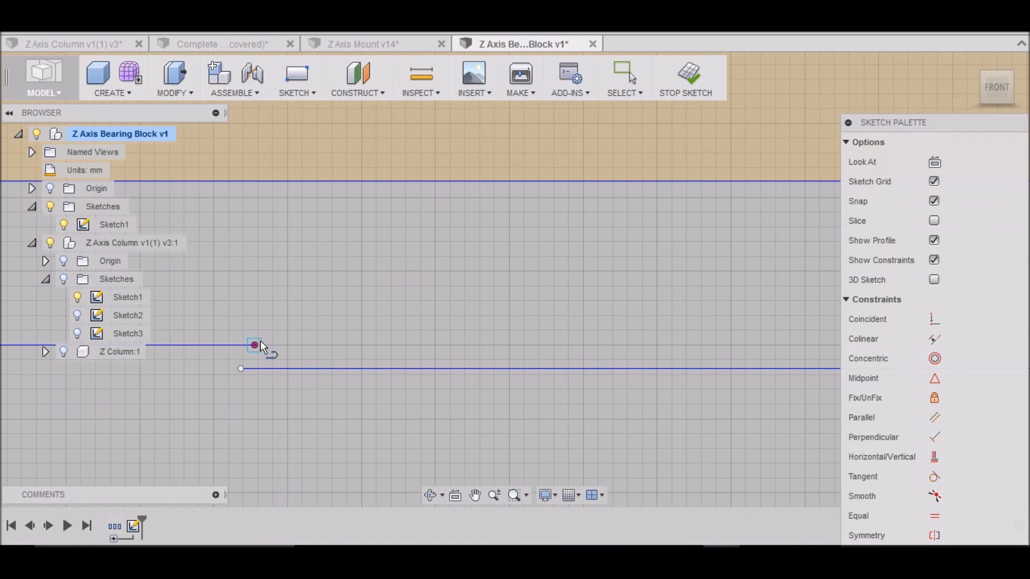
{"action": "key", "text": "Escape"}
{"action": "key", "text": "l"}
{"action": "left_click", "coordinate": [255, 346]}
{"action": "left_click", "coordinate": [243, 369]}
{"action": "scroll", "coordinate": [330, 381], "scroll_direction": "down", "scroll_amount": 8}
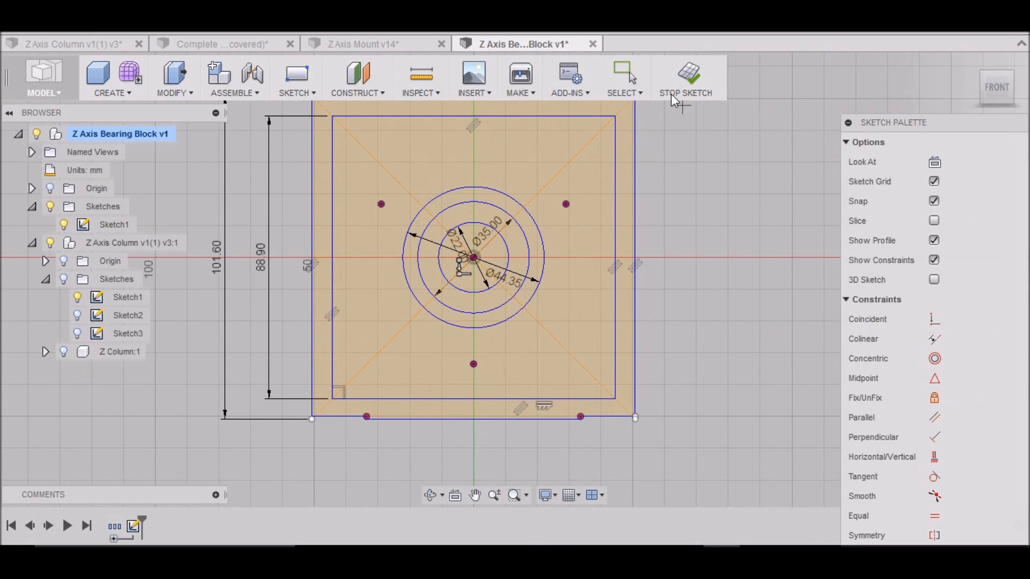
{"action": "left_click", "coordinate": [678, 78]}
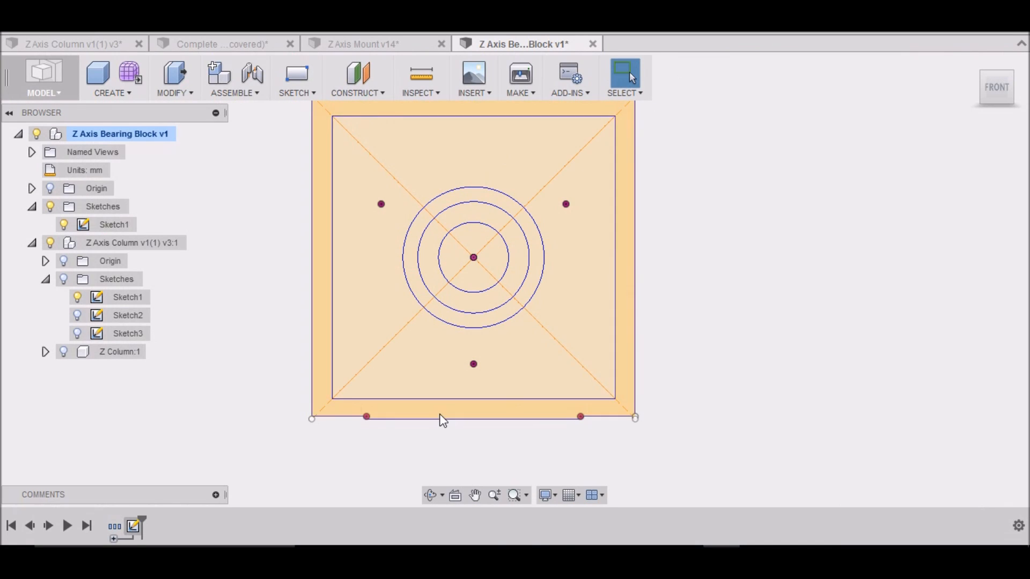
{"action": "scroll", "coordinate": [526, 333], "scroll_direction": "down", "scroll_amount": 5}
{"action": "scroll", "coordinate": [556, 304], "scroll_direction": "up", "scroll_amount": 3}
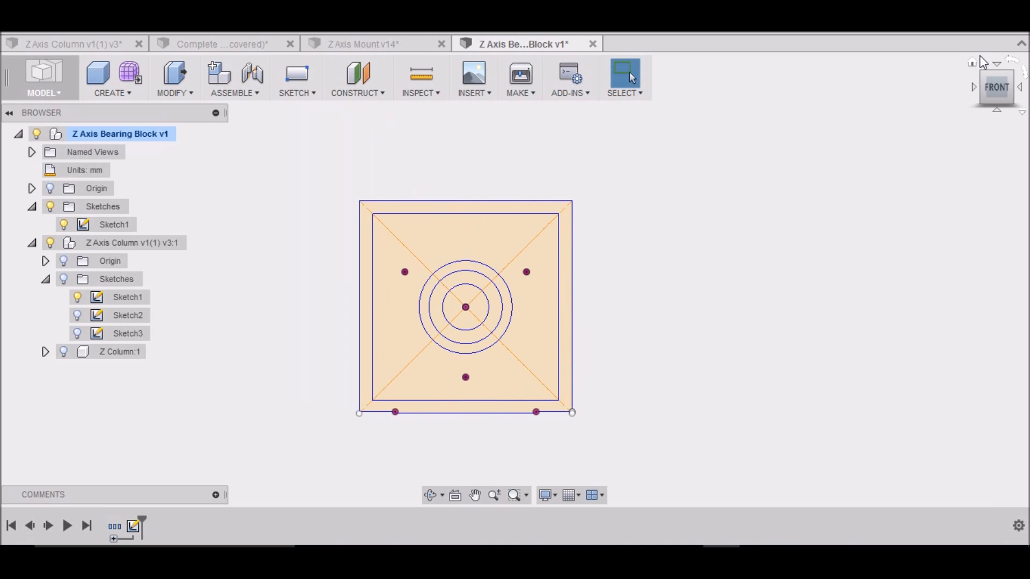
Extrude the two outer ring profiles around the sketch's center by -6.35 mm as a new body
{"action": "mouse_move", "coordinate": [1004, 93]}
{"action": "left_mouse_down"}
{"action": "mouse_move", "coordinate": [891, 108]}
{"action": "mouse_move", "coordinate": [869, 94]}
{"action": "mouse_move", "coordinate": [825, 94]}
{"action": "left_mouse_up"}
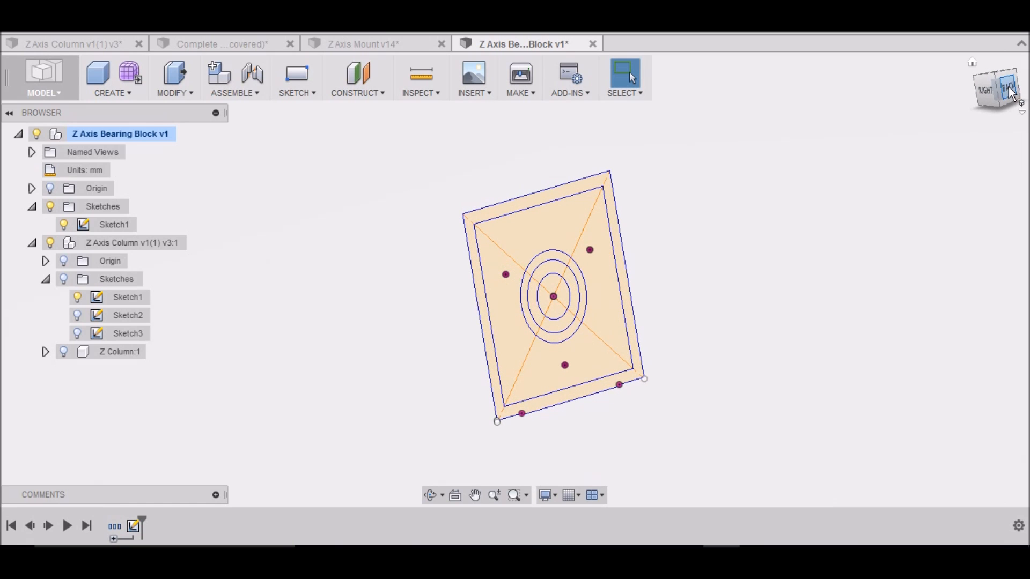
{"action": "left_click", "coordinate": [1010, 92]}
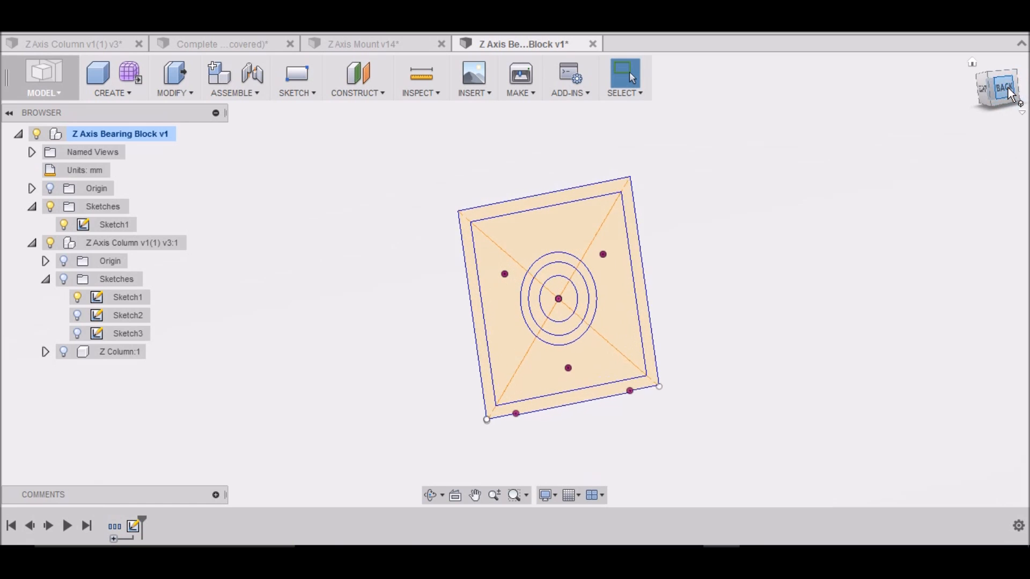
{"action": "left_click", "coordinate": [185, 96]}
{"action": "left_click", "coordinate": [182, 109]}
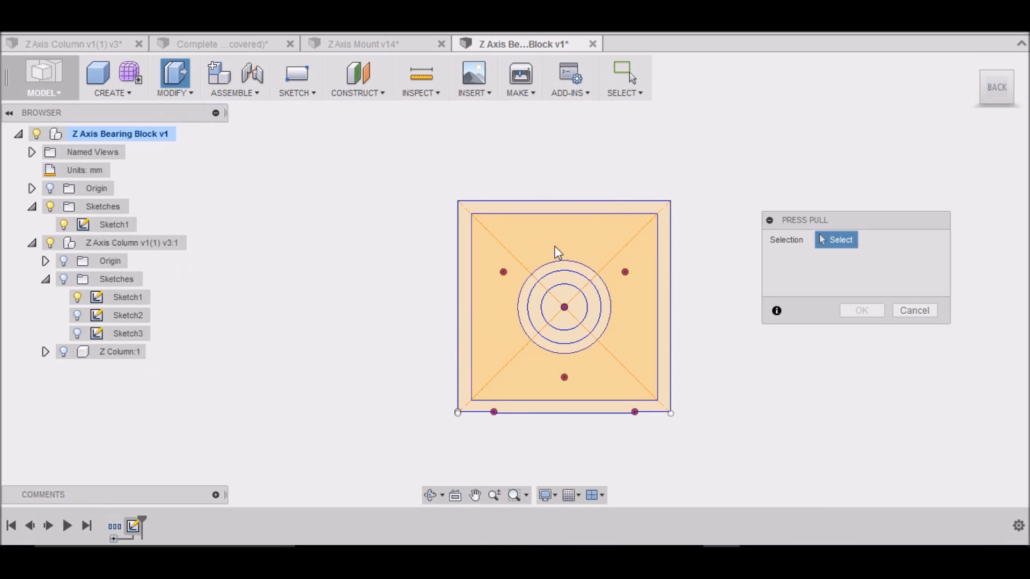
{"action": "left_click", "coordinate": [493, 203]}
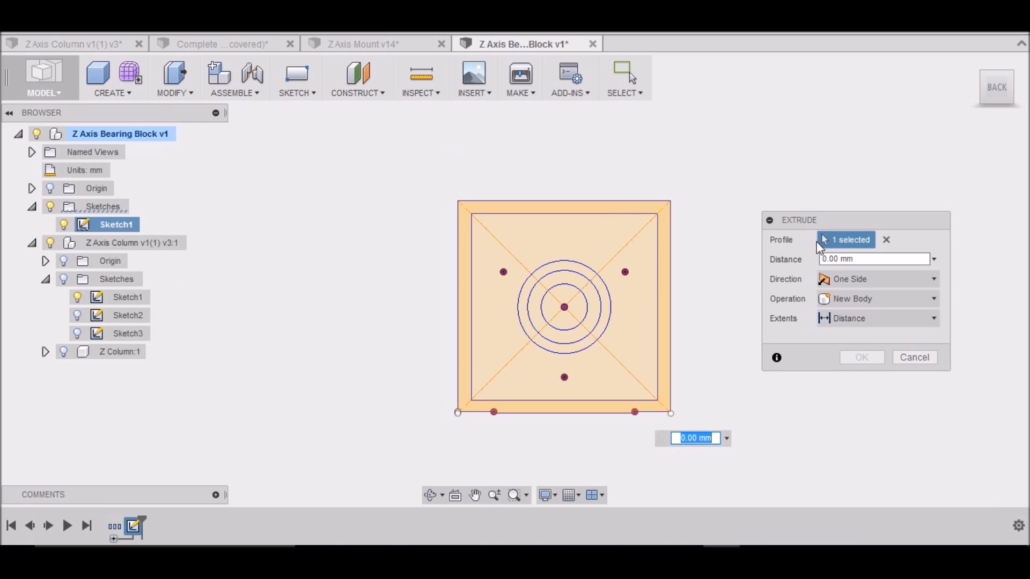
{"action": "left_click", "coordinate": [887, 239]}
{"action": "left_click", "coordinate": [598, 285]}
{"action": "left_click", "coordinate": [592, 290]}
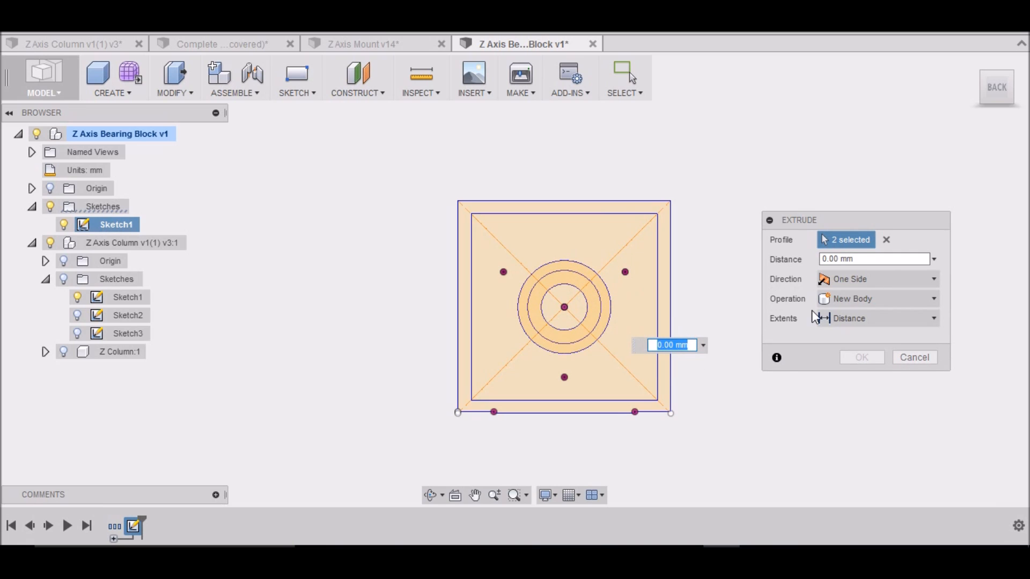
{"action": "double_click", "coordinate": [829, 259]}
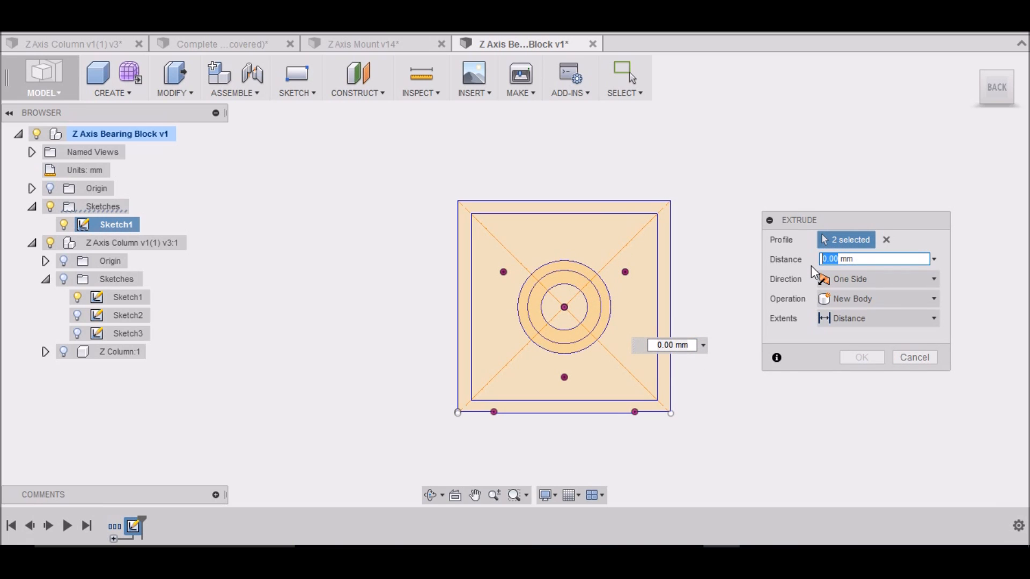
{"action": "type", "text": "-6.35"}
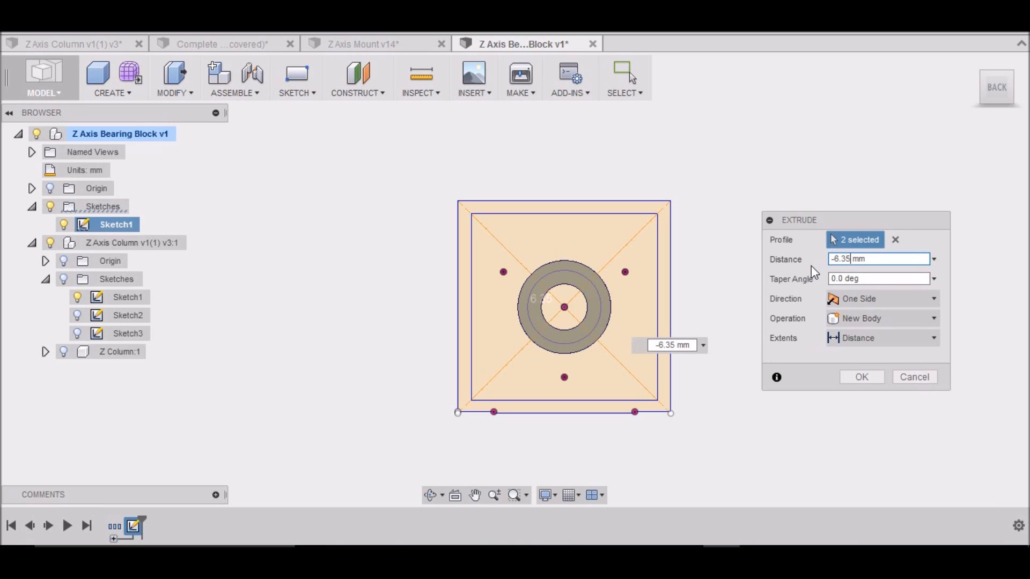
{"action": "left_click_drag", "start_coordinate": [990, 76], "coordinate": [1011, 83]}
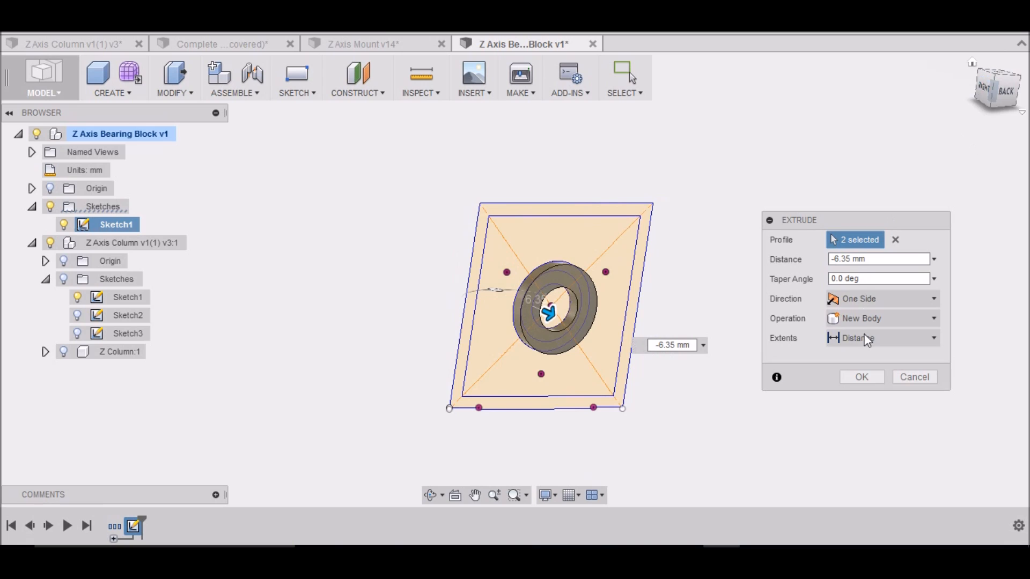
{"action": "left_click", "coordinate": [853, 378]}
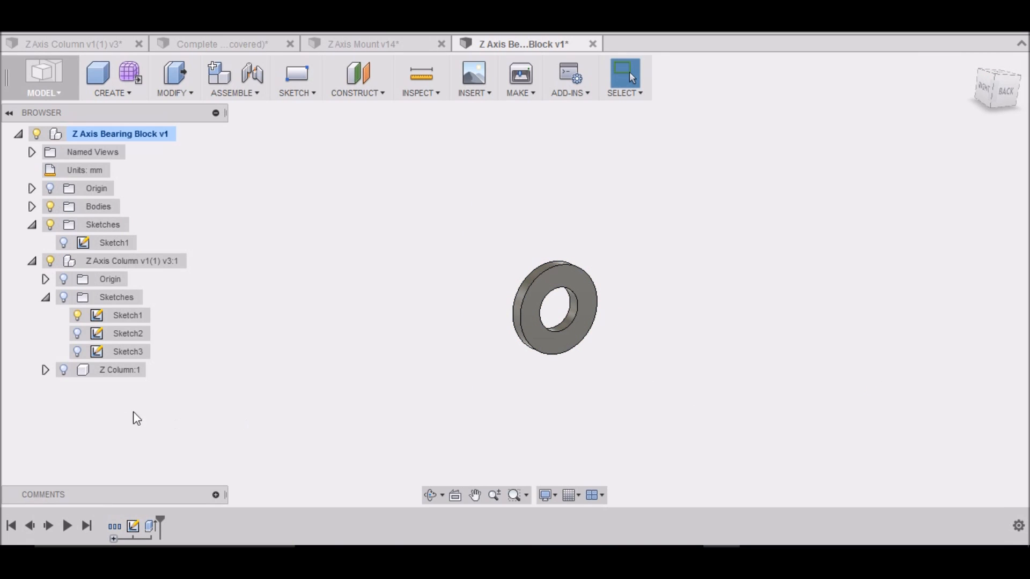
Show the bearing block's own Sketch1 again
{"action": "left_click", "coordinate": [63, 242]}
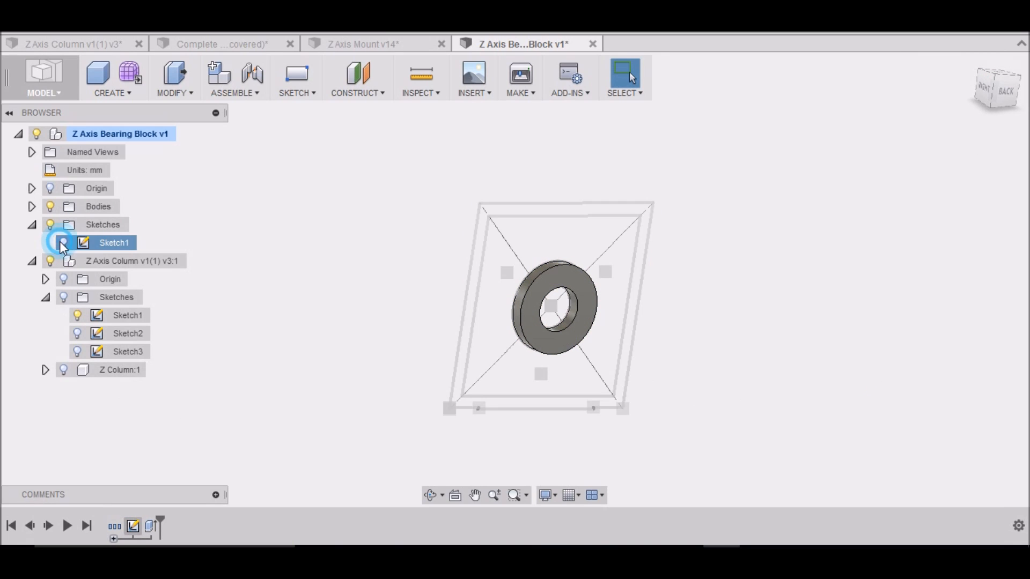
{"action": "left_click", "coordinate": [972, 62]}
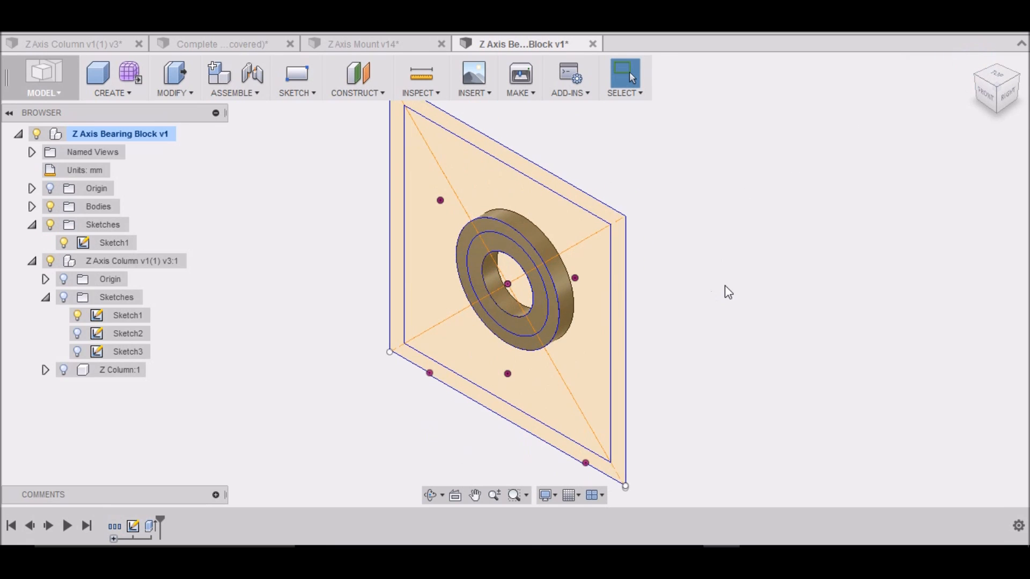
{"action": "scroll", "coordinate": [745, 279], "scroll_direction": "down", "scroll_amount": 3}
Extrude the inner square profile together with the outermost ring by 44.45 mm, joining it to the ring body
{"action": "left_click", "coordinate": [572, 198]}
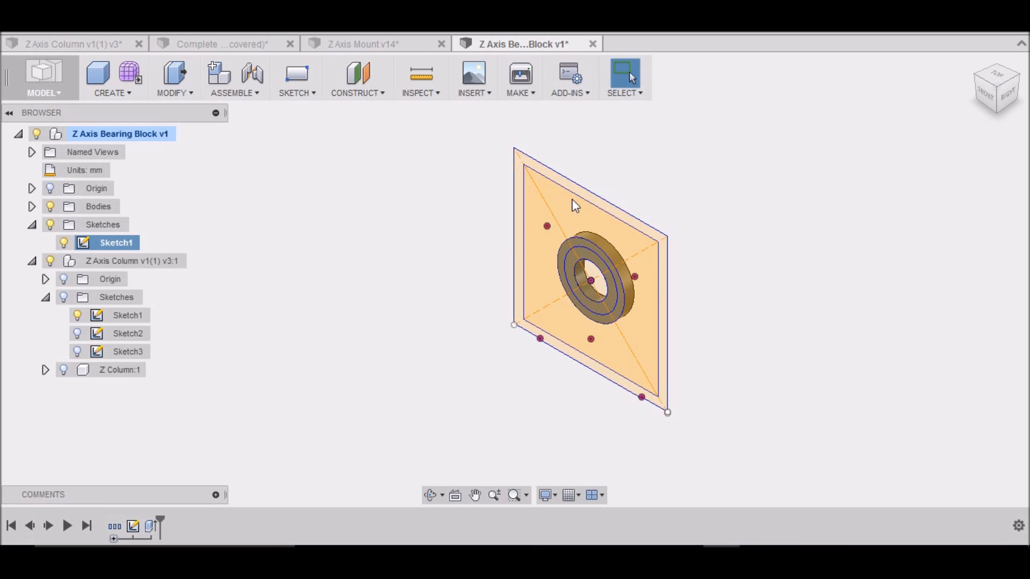
{"action": "left_click", "coordinate": [572, 204]}
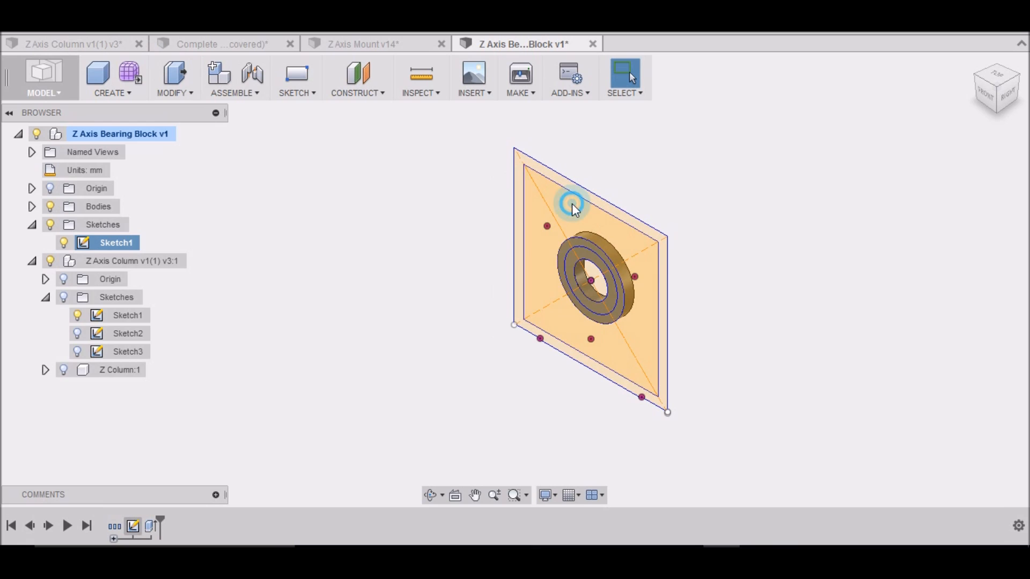
{"action": "left_click", "coordinate": [578, 243]}
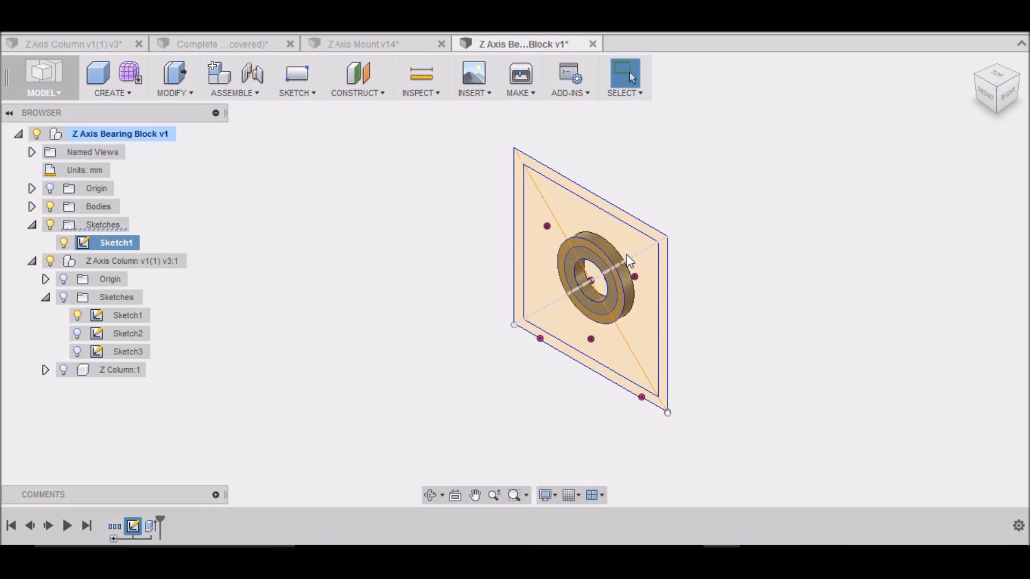
{"action": "right_click", "coordinate": [593, 271]}
{"action": "left_click", "coordinate": [620, 203]}
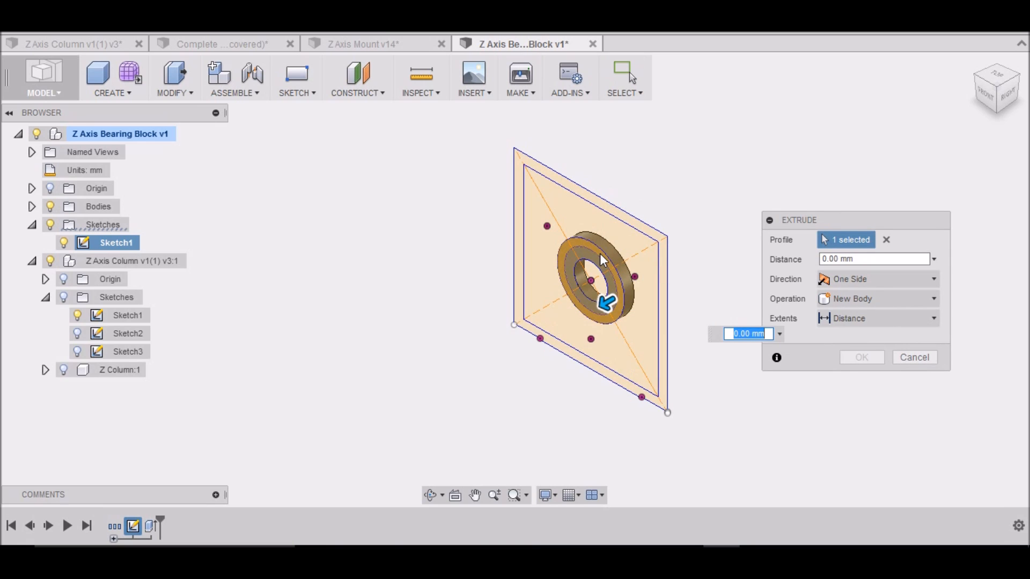
{"action": "left_click", "coordinate": [600, 254]}
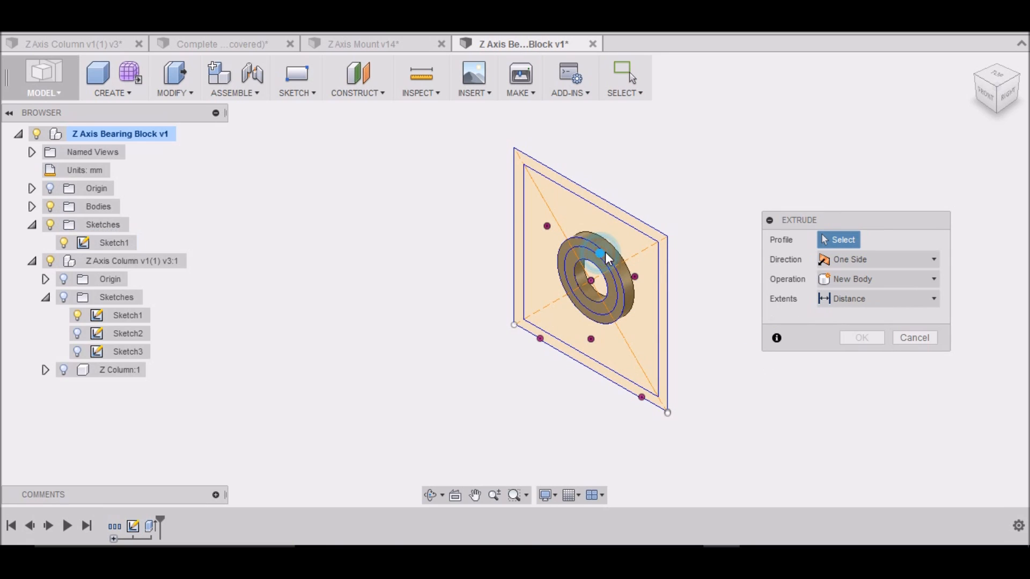
{"action": "left_click", "coordinate": [635, 252]}
{"action": "left_click_drag", "start_coordinate": [608, 294], "coordinate": [582, 329]}
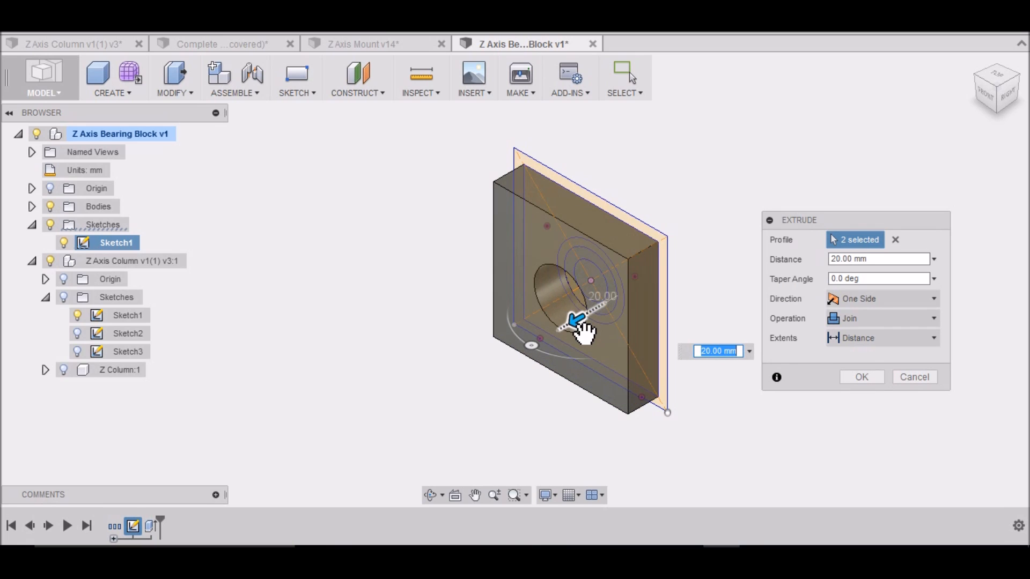
{"action": "left_click", "coordinate": [831, 259]}
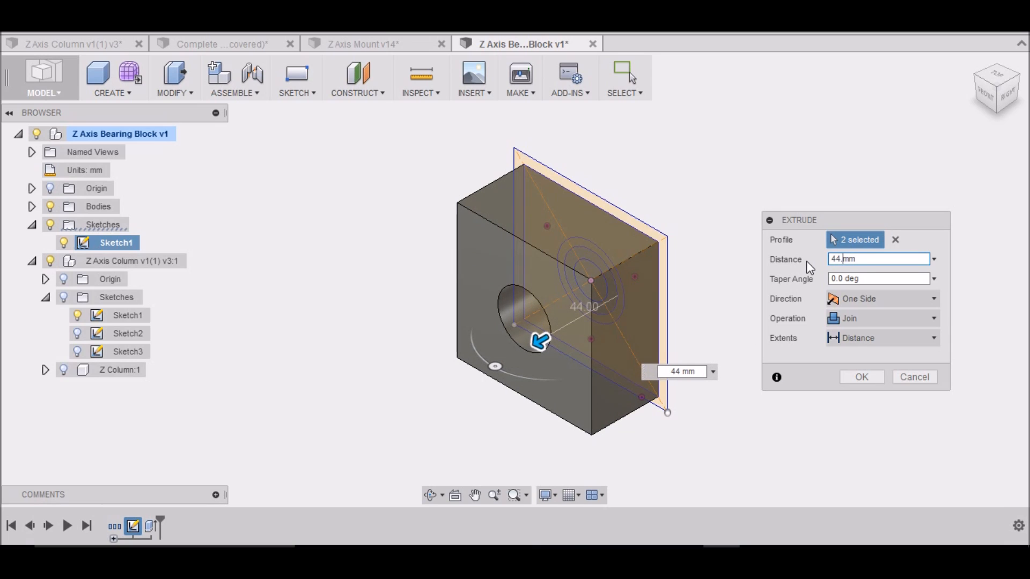
{"action": "key", "text": "Return"}
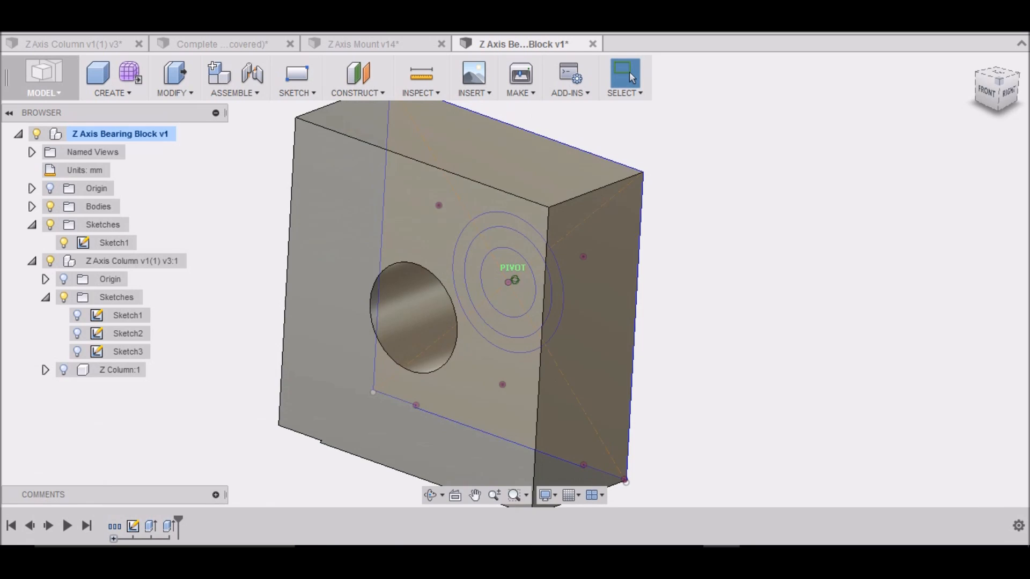
Extrude the narrower ring profile at the end of the bore by 11.65 mm as a join
{"action": "mouse_move", "coordinate": [514, 281]}
{"action": "middle_mouse_down", "text": "shift"}
{"action": "mouse_move", "coordinate": [574, 268]}
{"action": "mouse_move", "coordinate": [472, 297]}
{"action": "mouse_move", "coordinate": [555, 265]}
{"action": "middle_mouse_up", "text": "shift"}
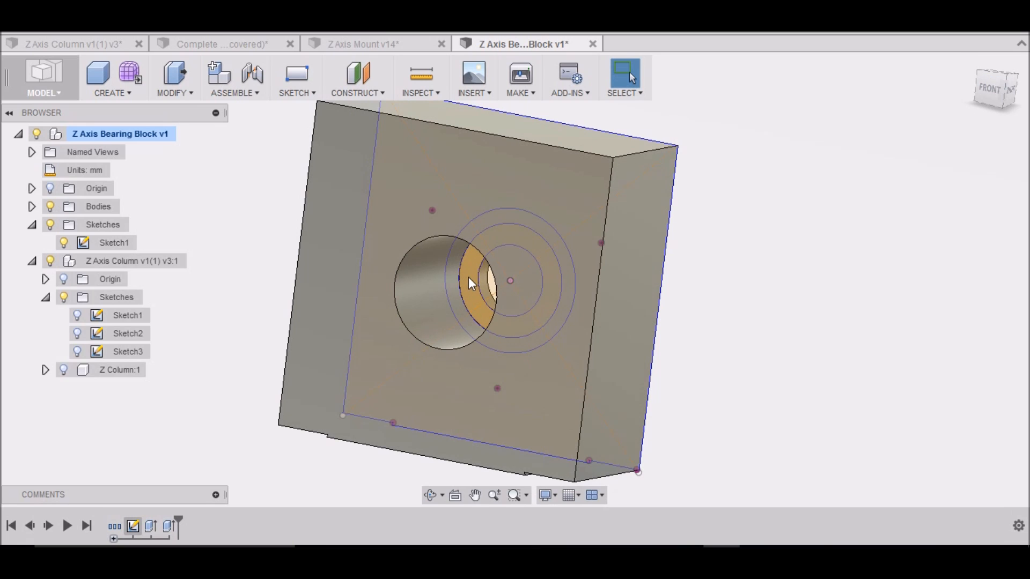
{"action": "left_click", "coordinate": [469, 277]}
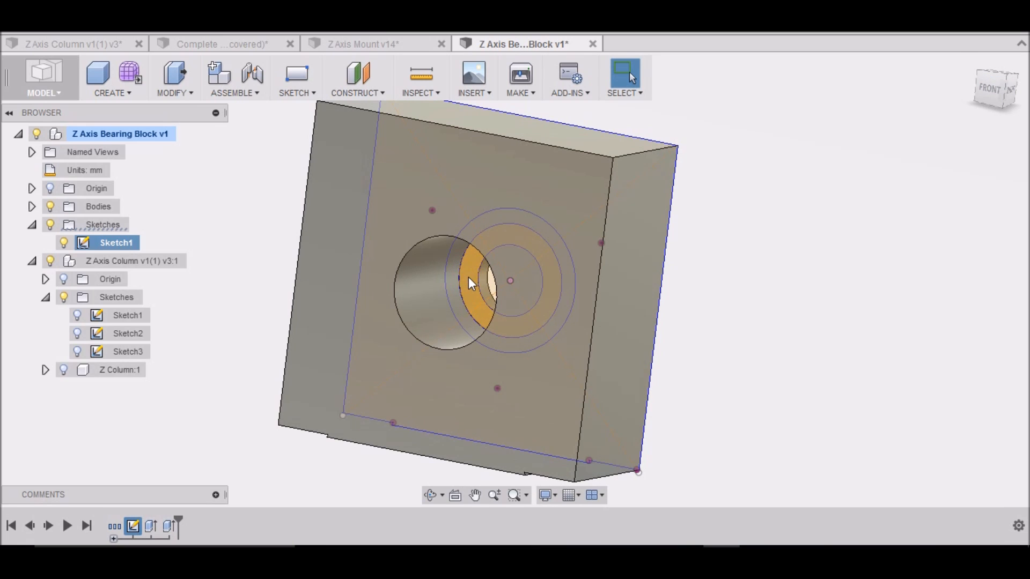
{"action": "right_click", "coordinate": [468, 276]}
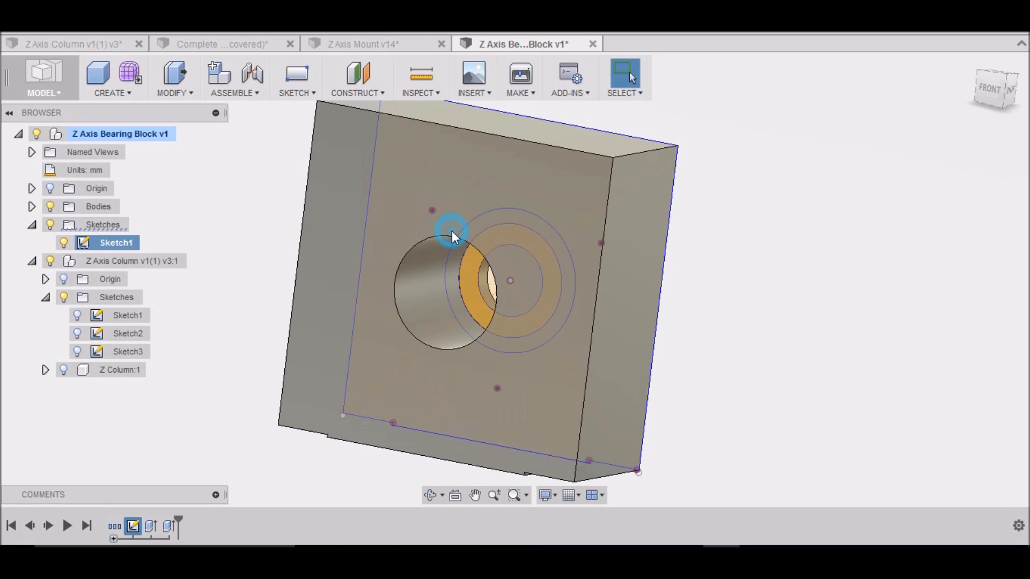
{"action": "key", "text": "e"}
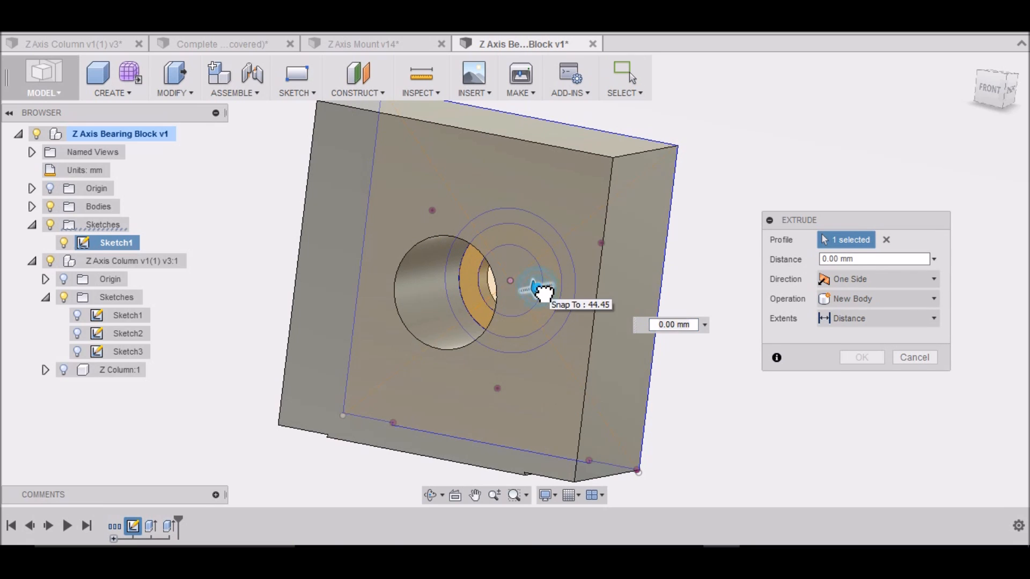
{"action": "left_click_drag", "start_coordinate": [539, 289], "coordinate": [504, 291]}
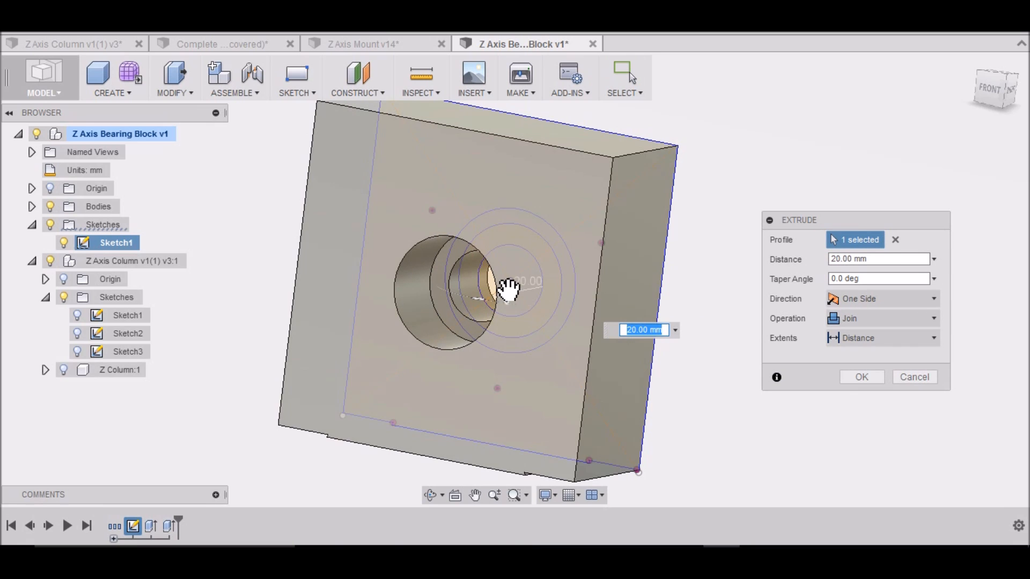
{"action": "type", "text": "11.6"}
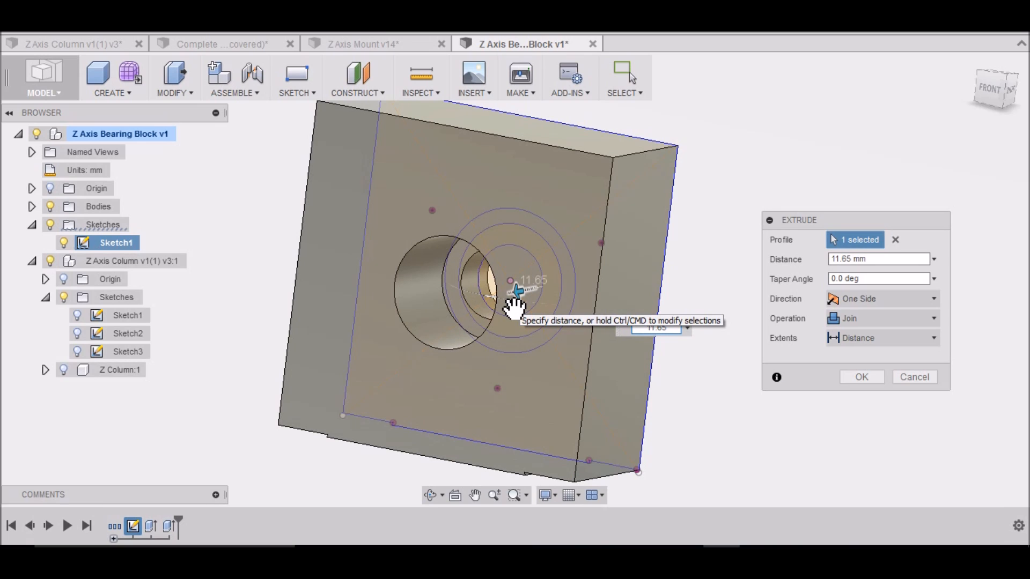
{"action": "type", "text": "5"}
{"action": "key", "text": "Return"}
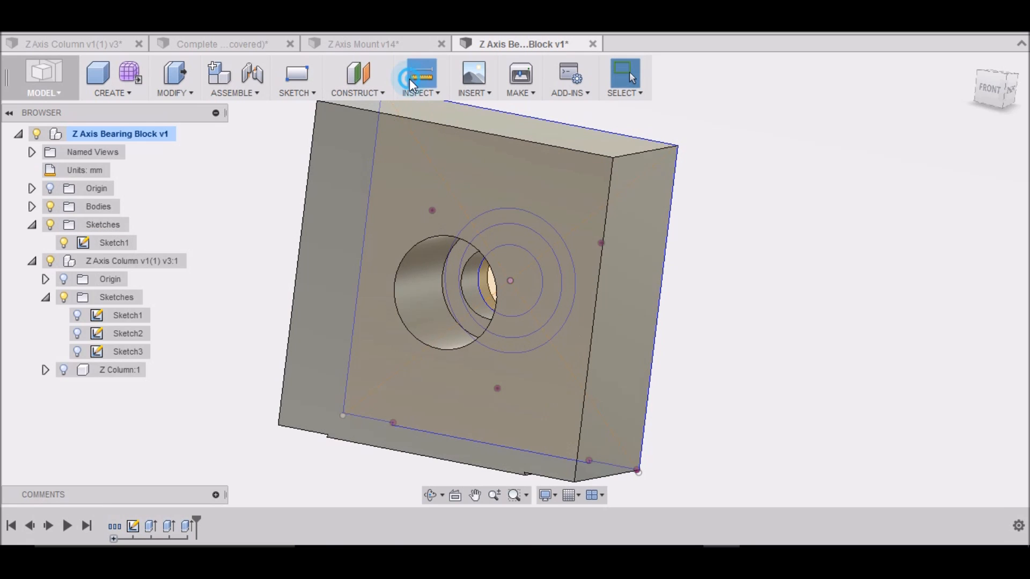
Measure the distance between the ring-shaped ledge inside the bore and the block's front face
{"action": "left_click", "coordinate": [414, 78]}
{"action": "left_click", "coordinate": [459, 263]}
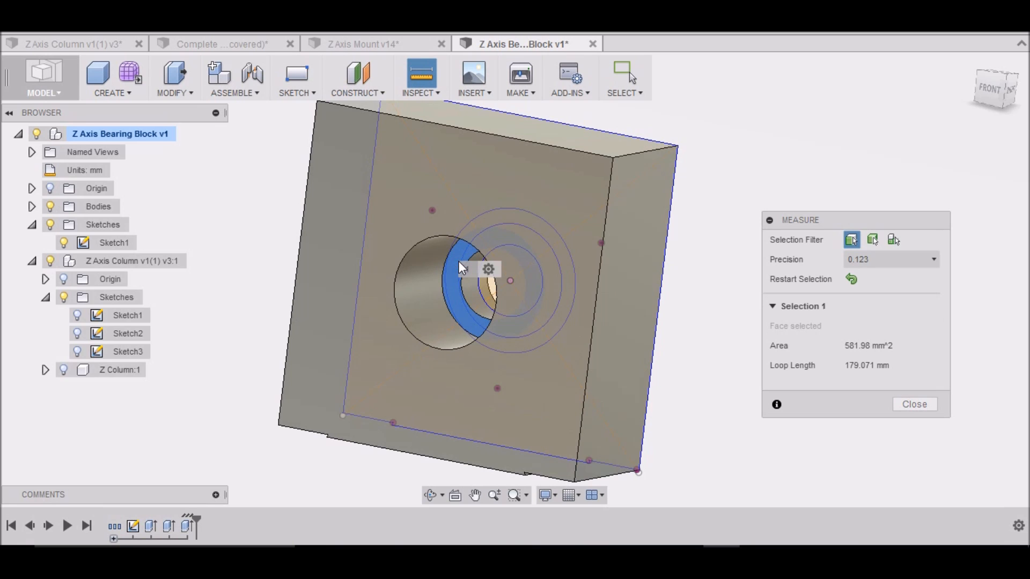
{"action": "left_click", "coordinate": [378, 281]}
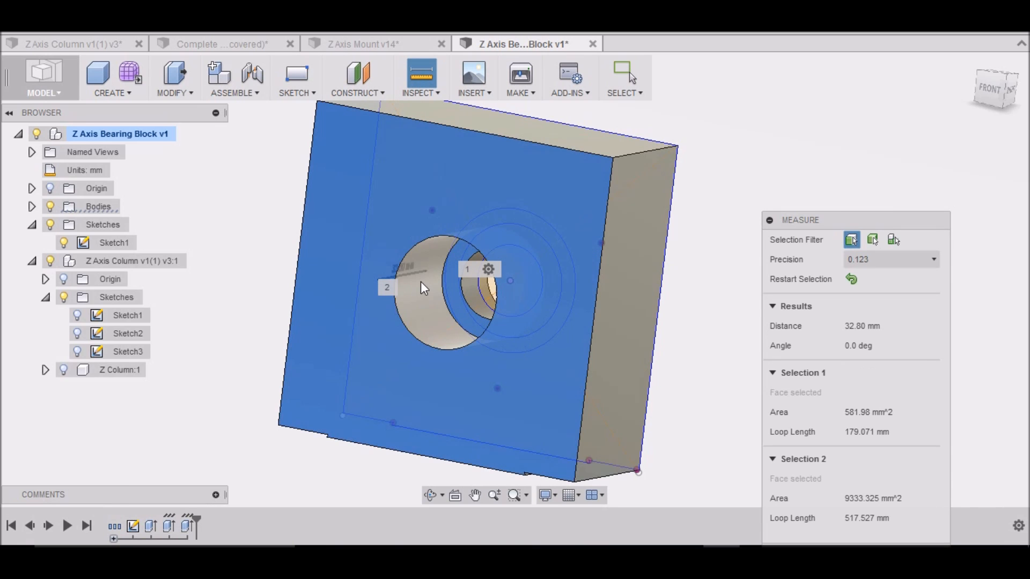
{"action": "scroll", "coordinate": [397, 273], "scroll_direction": "up", "scroll_amount": 3}
{"action": "scroll", "coordinate": [459, 320], "scroll_direction": "down", "scroll_amount": 5}
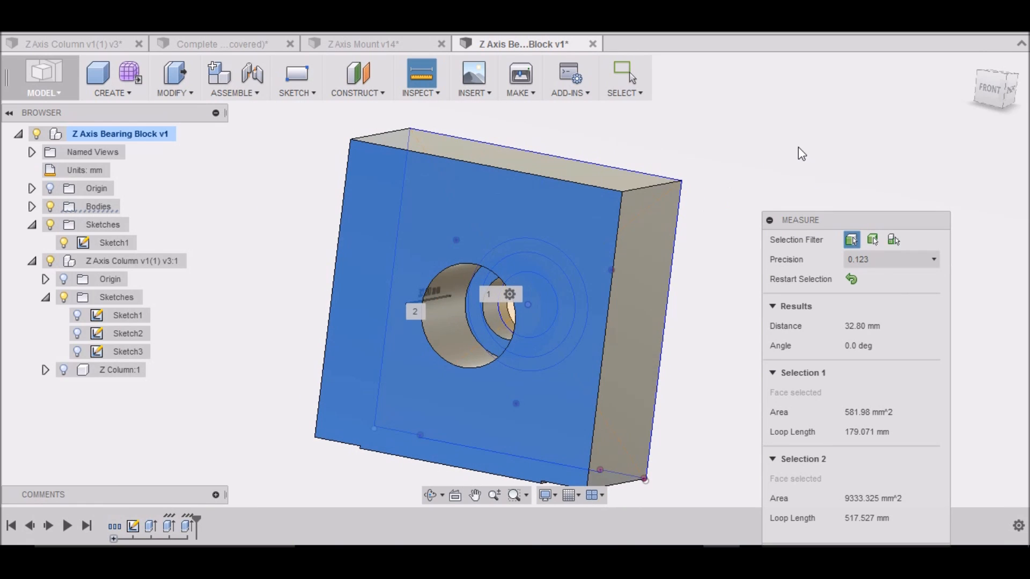
{"action": "left_click", "coordinate": [798, 150]}
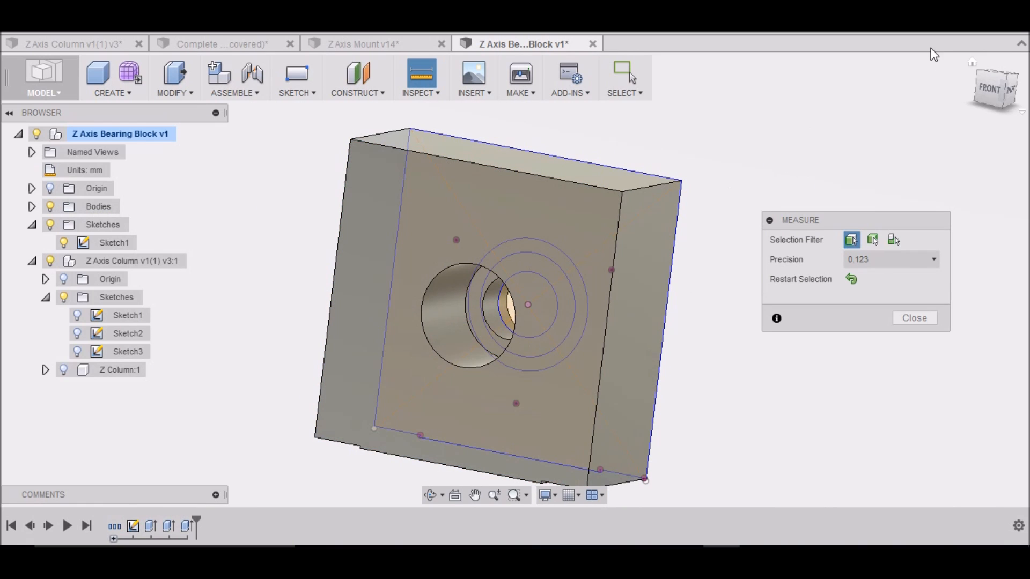
{"action": "key", "text": "Escape"}
Extrude the outer border profile of the block's sketch by 25.4 mm, joining it to the existing body
{"action": "left_click", "coordinate": [992, 100]}
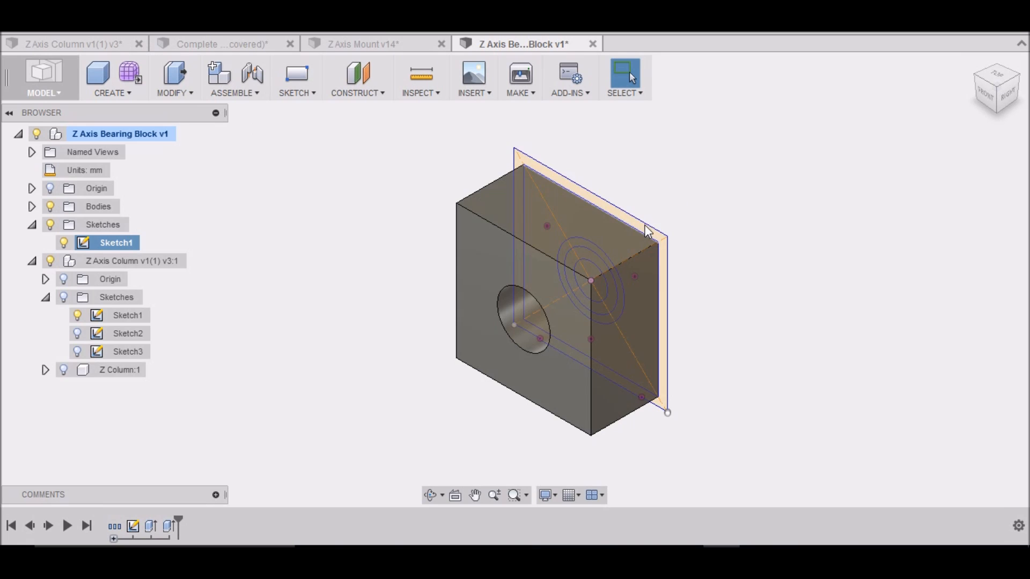
{"action": "right_click", "coordinate": [644, 232]}
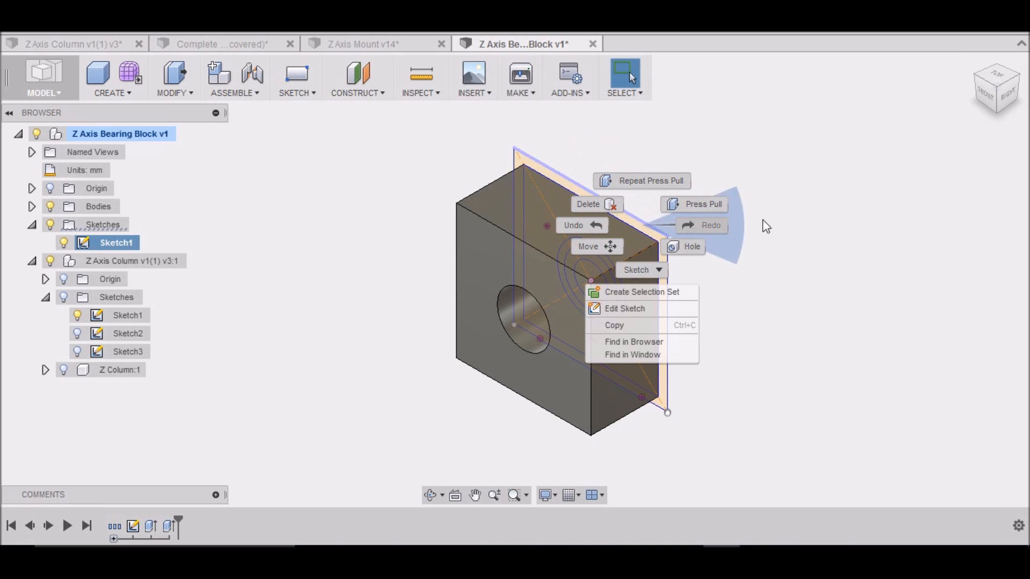
{"action": "left_click", "coordinate": [830, 192]}
{"action": "right_click", "coordinate": [652, 236]}
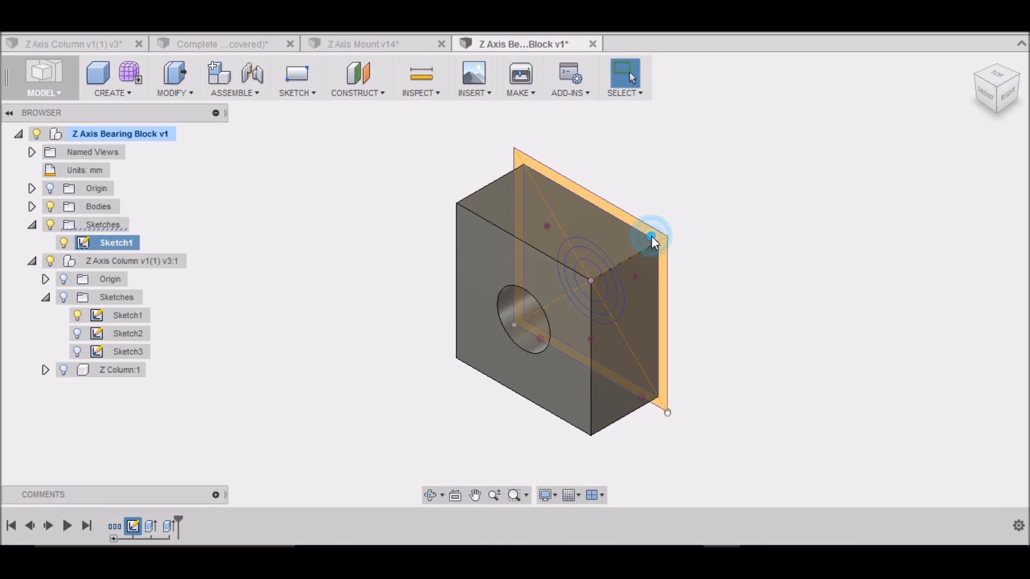
{"action": "left_click", "coordinate": [638, 188]}
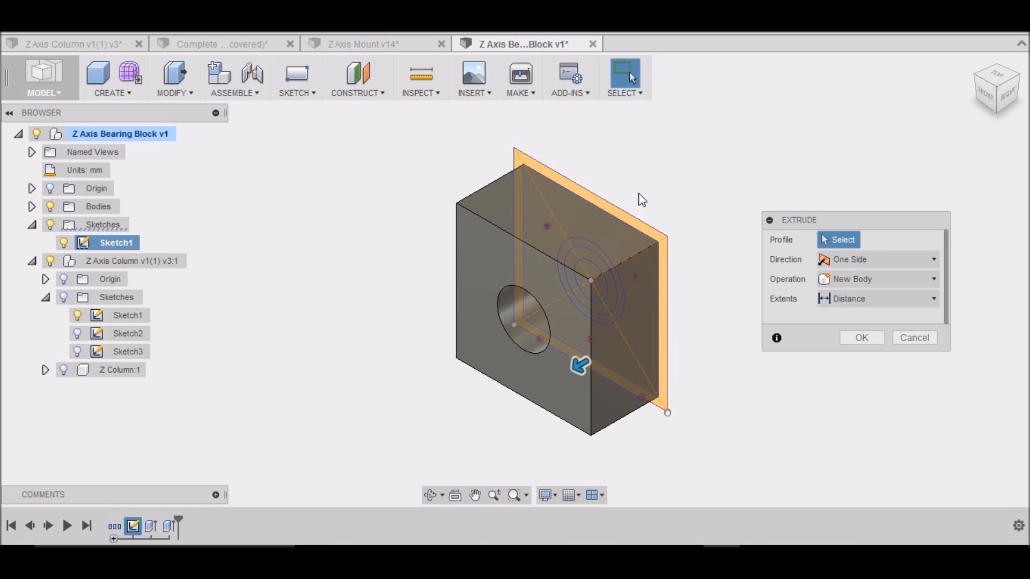
{"action": "left_click", "coordinate": [829, 259]}
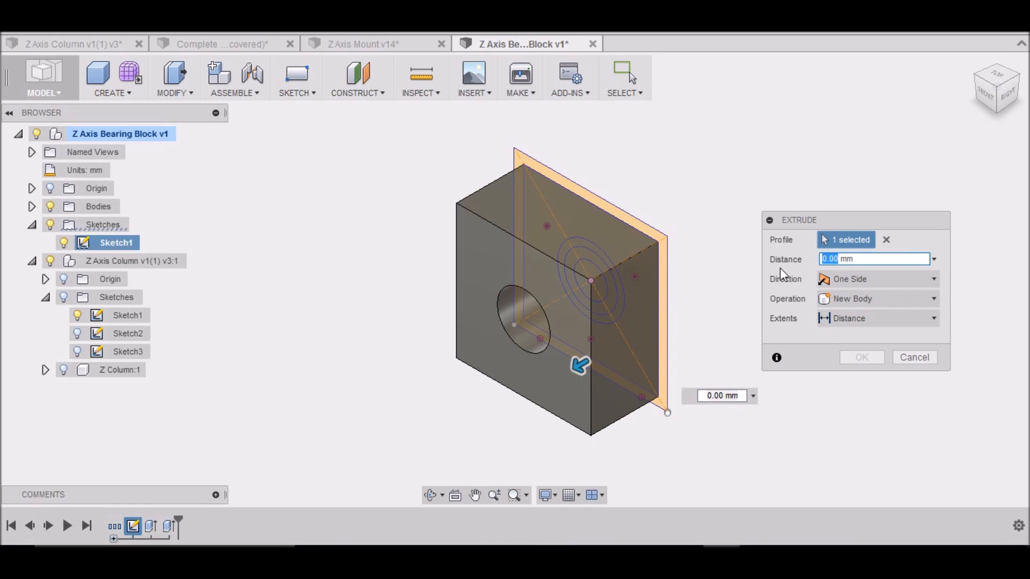
{"action": "type", "text": "25.4"}
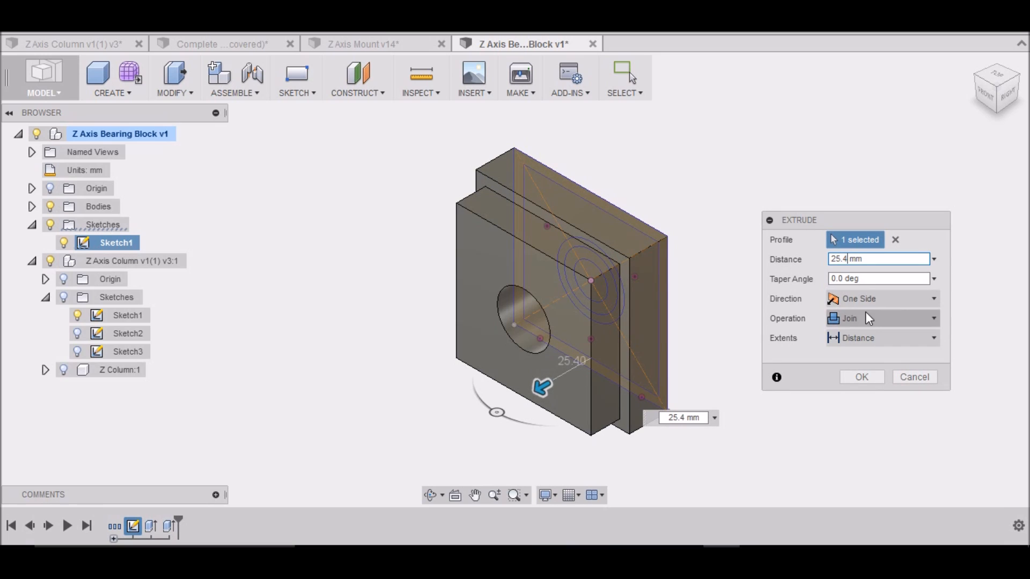
{"action": "left_click", "coordinate": [869, 377]}
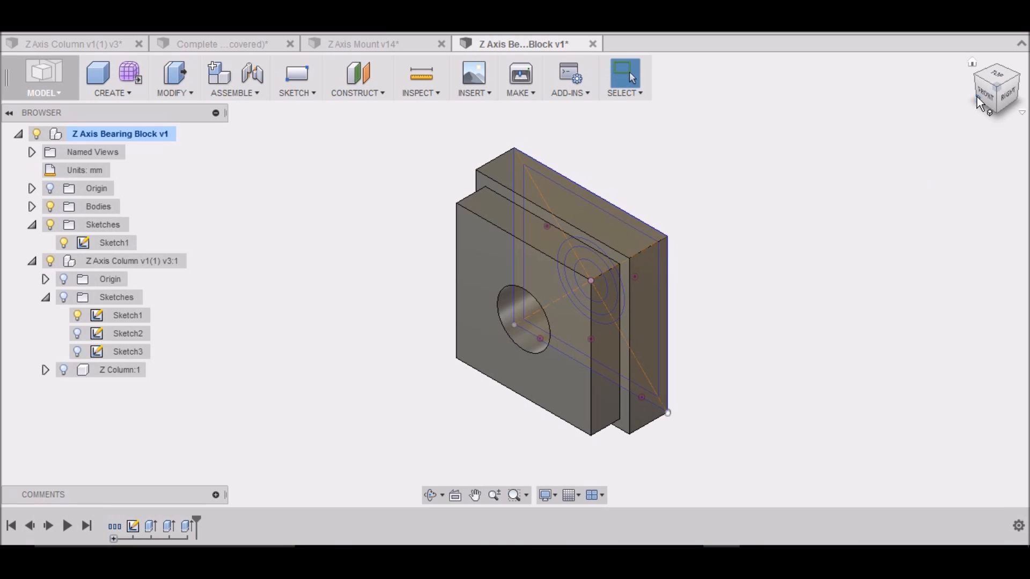
Place a counterbore hole on the front face's upper-left area: depth 44.45 mm, diameter 6.1 mm, counterbore 25.4 mm deep and 11 mm in diameter
{"action": "left_click", "coordinate": [976, 97]}
{"action": "scroll", "coordinate": [516, 252], "scroll_direction": "up", "scroll_amount": 5}
{"action": "scroll", "coordinate": [450, 266], "scroll_direction": "down", "scroll_amount": 4}
{"action": "scroll", "coordinate": [444, 313], "scroll_direction": "up", "scroll_amount": 3}
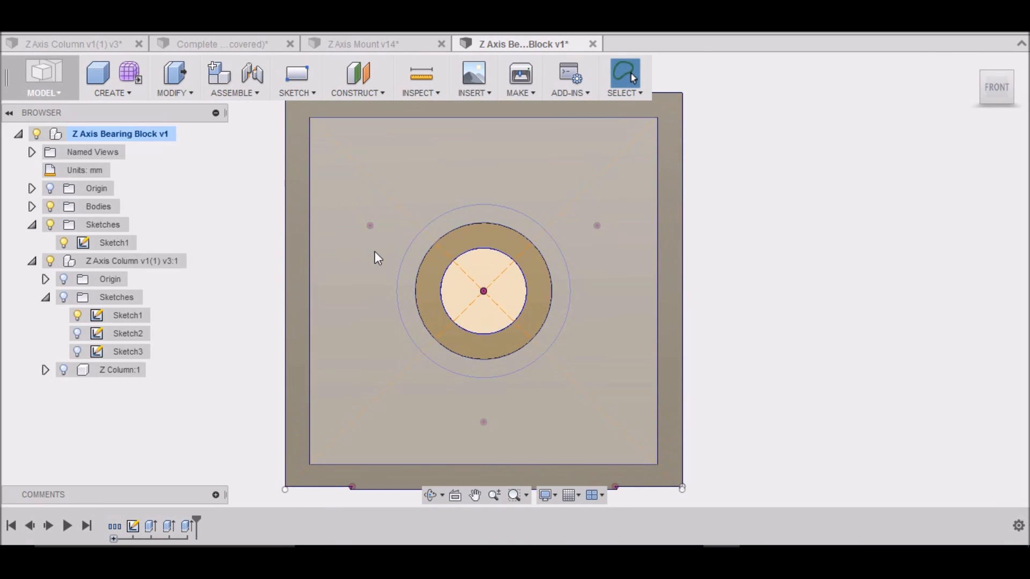
{"action": "left_click", "coordinate": [117, 93]}
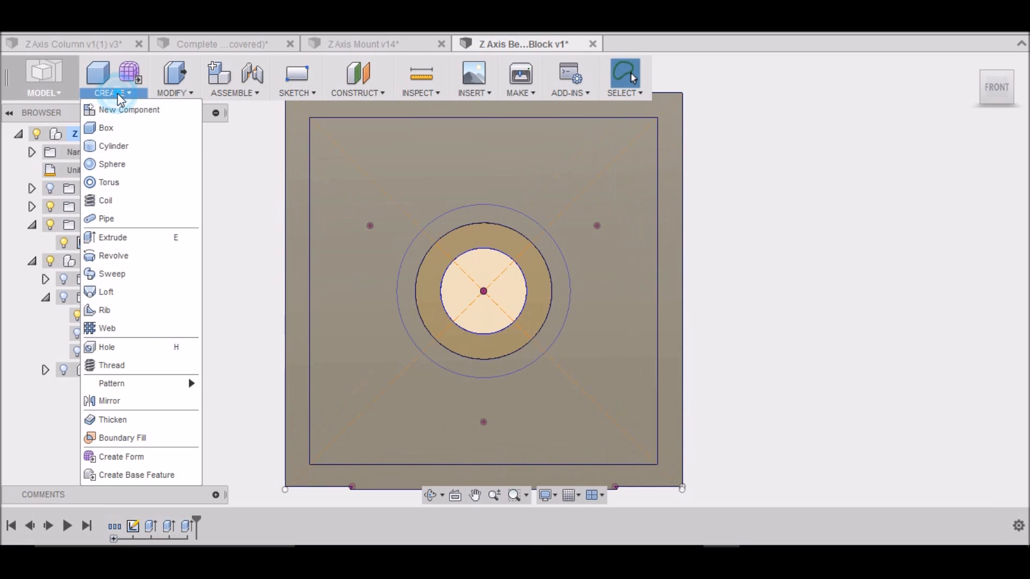
{"action": "left_click", "coordinate": [110, 349]}
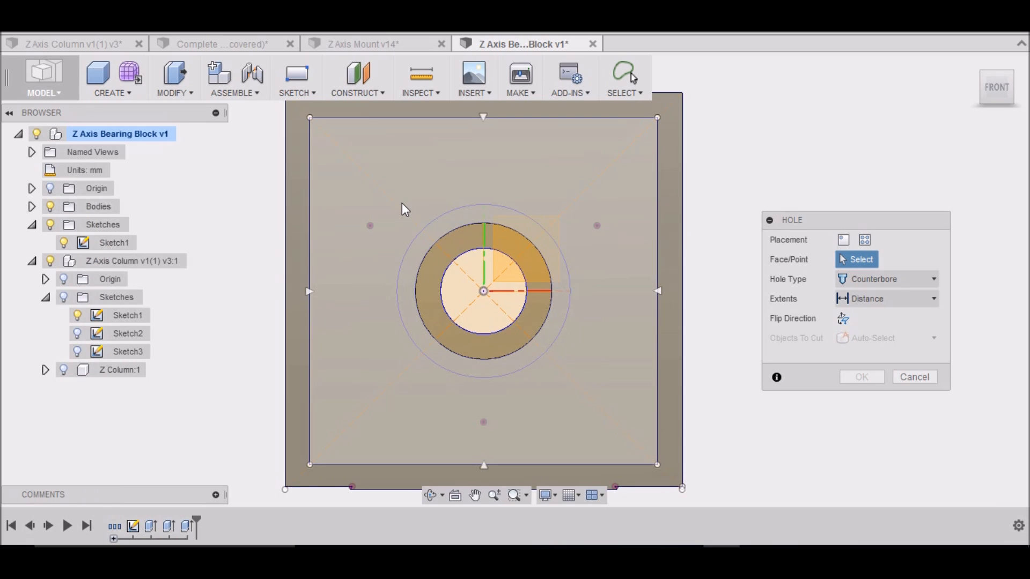
{"action": "left_click", "coordinate": [390, 211]}
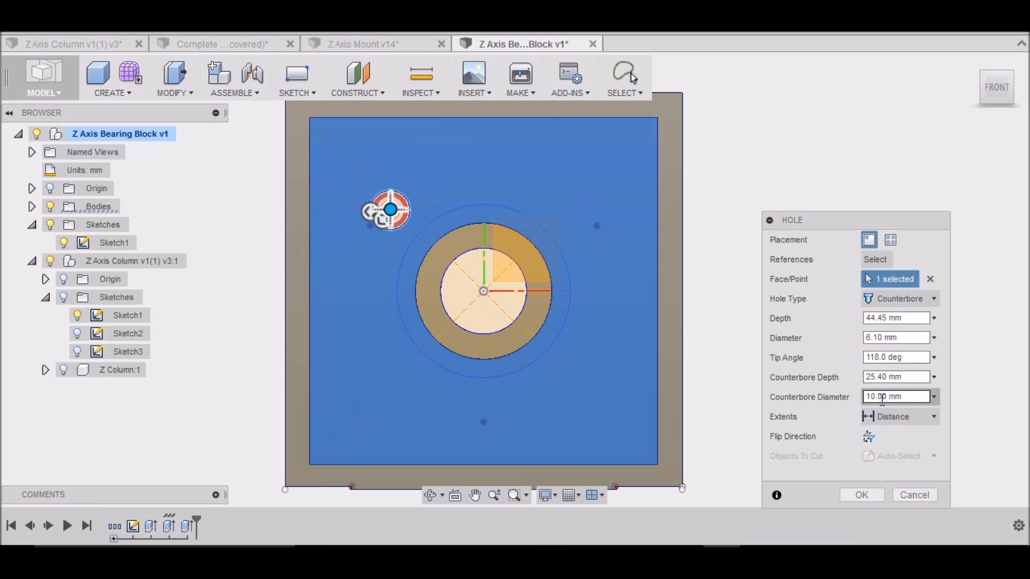
{"action": "left_click_drag", "start_coordinate": [875, 398], "coordinate": [872, 401]}
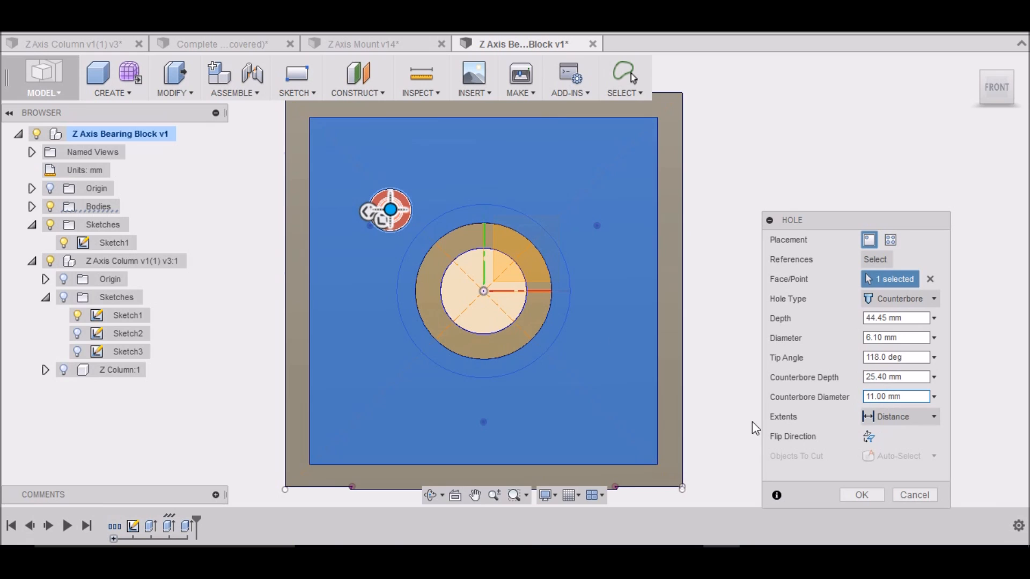
Snap the counterbore hole's centre to the upper-left sketch point and create the hole
{"action": "scroll", "coordinate": [387, 243], "scroll_direction": "up", "scroll_amount": 5}
{"action": "left_click_drag", "start_coordinate": [393, 112], "coordinate": [314, 181]}
{"action": "scroll", "coordinate": [306, 175], "scroll_direction": "up", "scroll_amount": 6}
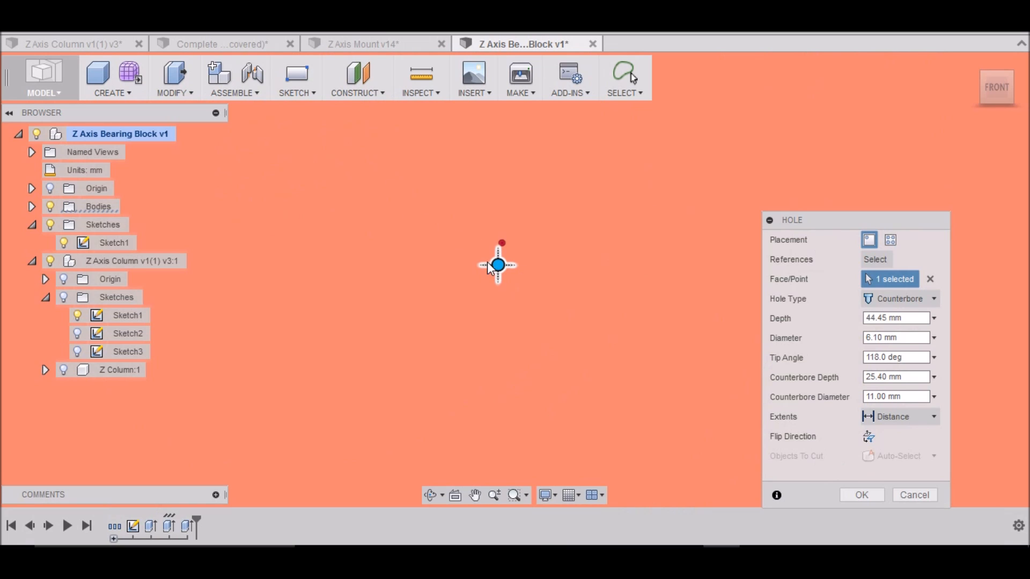
{"action": "left_click_drag", "start_coordinate": [498, 264], "coordinate": [503, 244]}
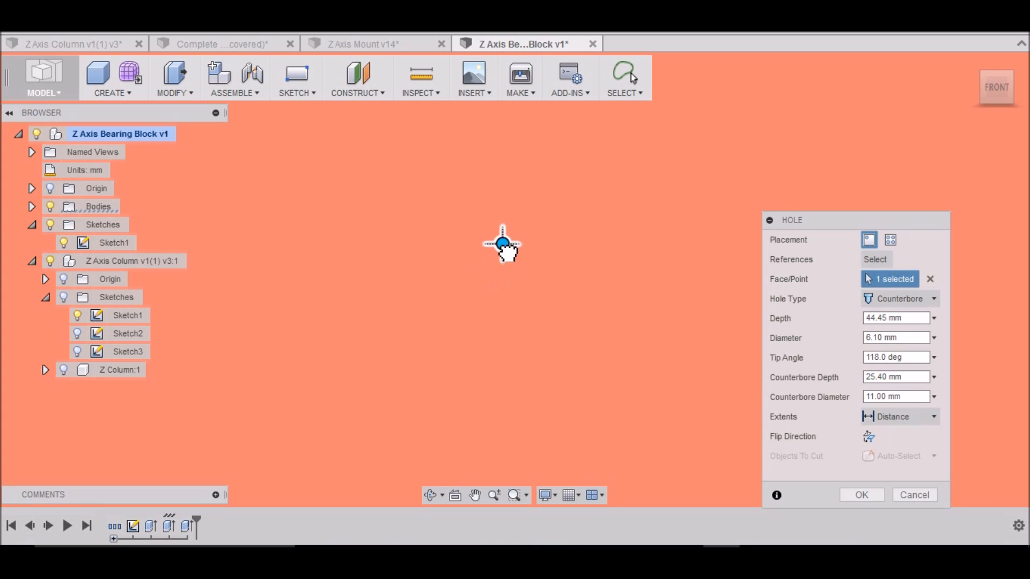
{"action": "left_click", "coordinate": [865, 492]}
Create a second counterbore hole with the same settings centred on the upper-right sketch point
{"action": "scroll", "coordinate": [430, 239], "scroll_direction": "down", "scroll_amount": 10}
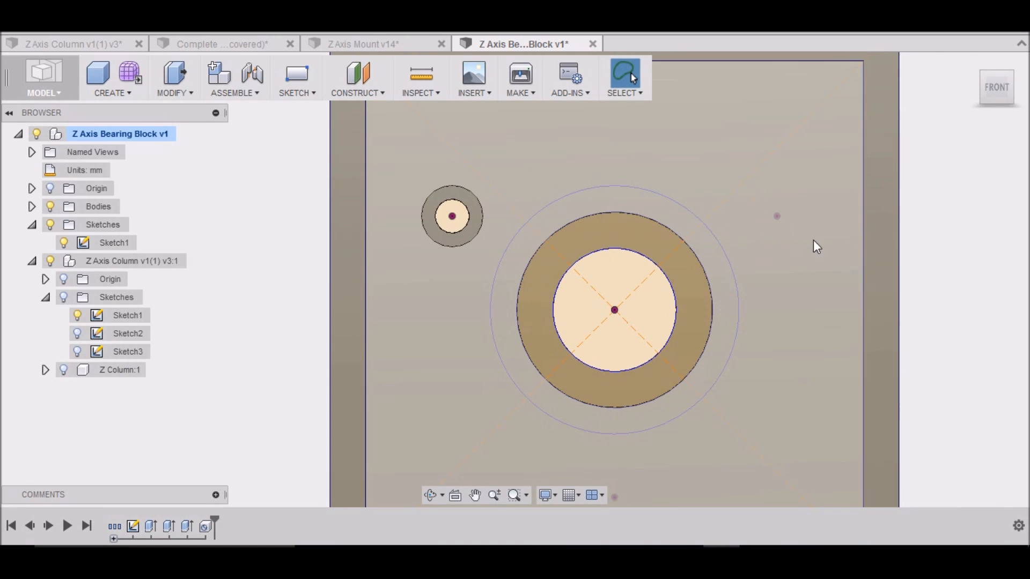
{"action": "scroll", "coordinate": [789, 200], "scroll_direction": "up", "scroll_amount": 10}
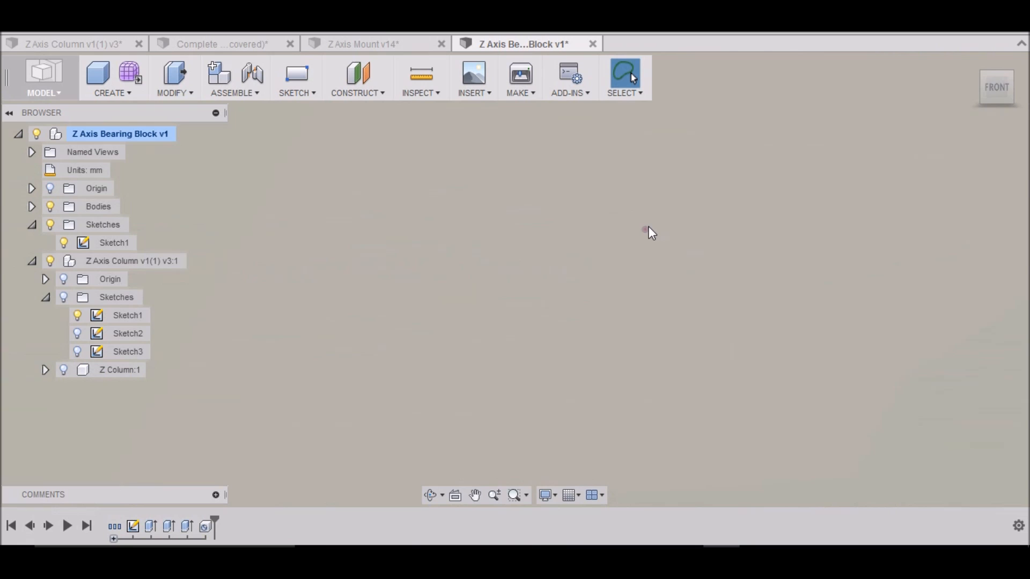
{"action": "right_click", "coordinate": [645, 231]}
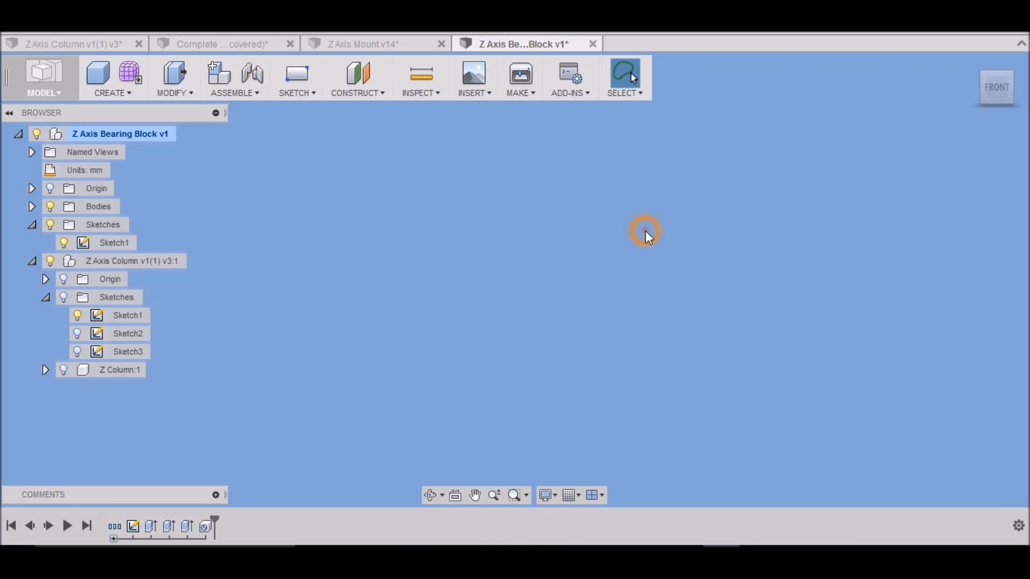
{"action": "left_click", "coordinate": [646, 187]}
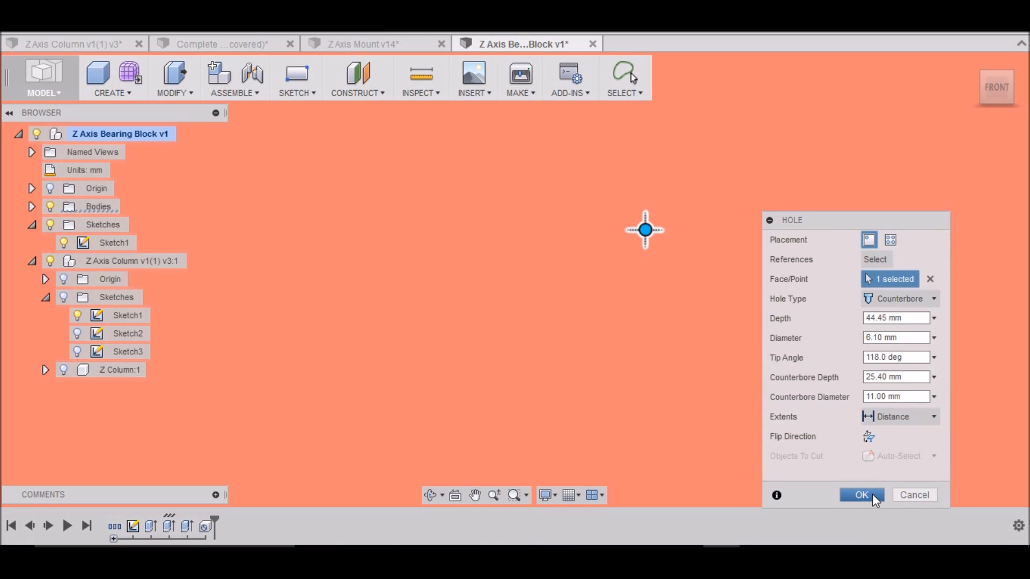
{"action": "left_click", "coordinate": [861, 495]}
Create a third counterbore hole with the same settings centred on the sketch point below the bore
{"action": "scroll", "coordinate": [749, 144], "scroll_direction": "up", "scroll_amount": 10}
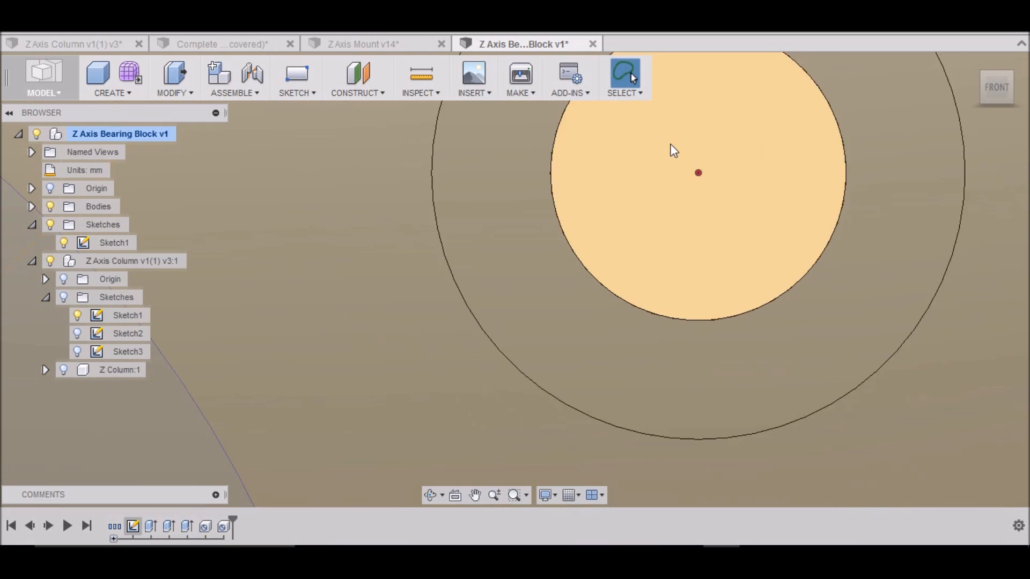
{"action": "scroll", "coordinate": [673, 151], "scroll_direction": "down", "scroll_amount": 10}
{"action": "scroll", "coordinate": [572, 309], "scroll_direction": "up", "scroll_amount": 3}
{"action": "scroll", "coordinate": [572, 309], "scroll_direction": "up", "scroll_amount": 5}
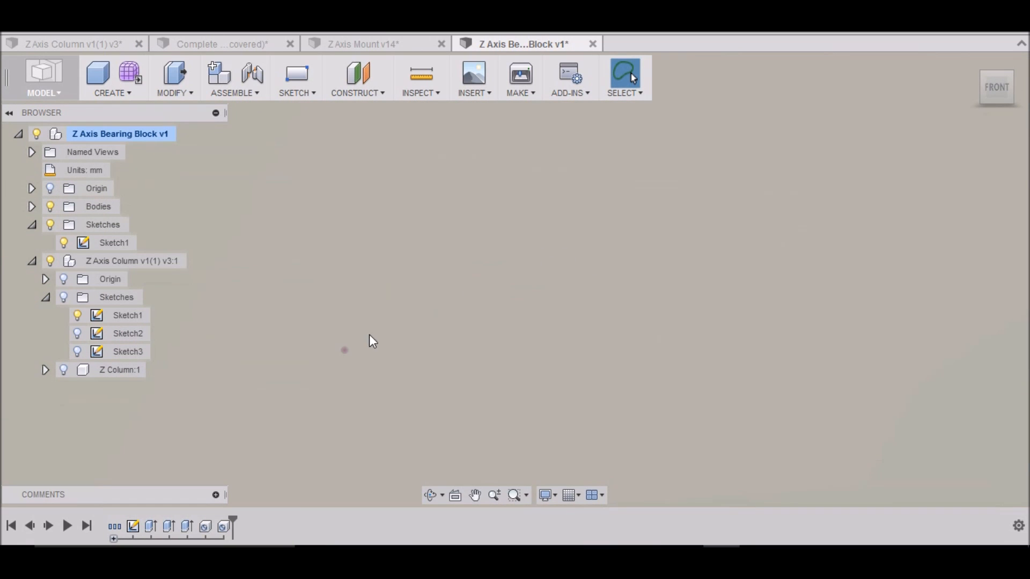
{"action": "left_click", "coordinate": [345, 350]}
{"action": "right_click", "coordinate": [344, 349]}
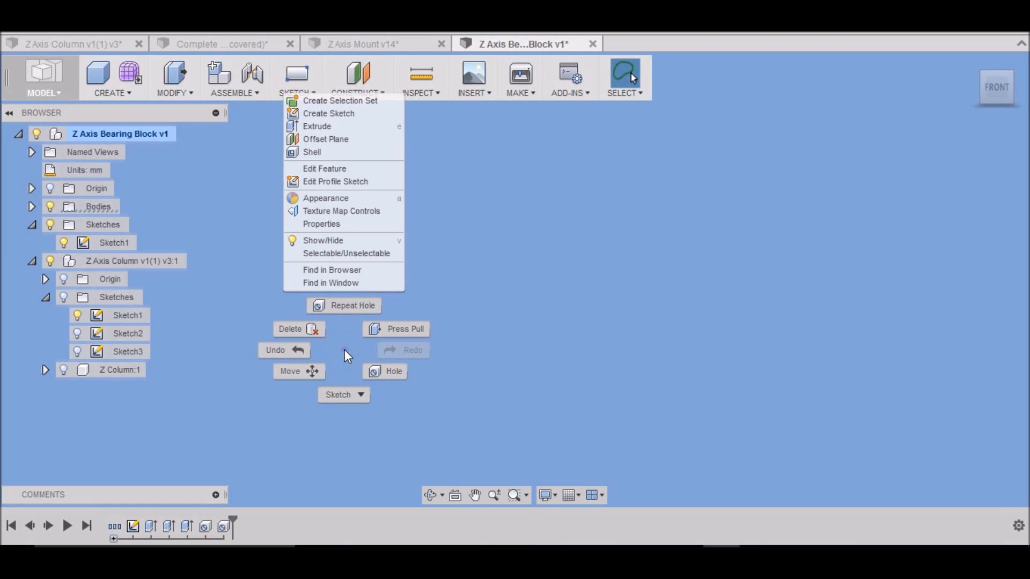
{"action": "left_click", "coordinate": [342, 307]}
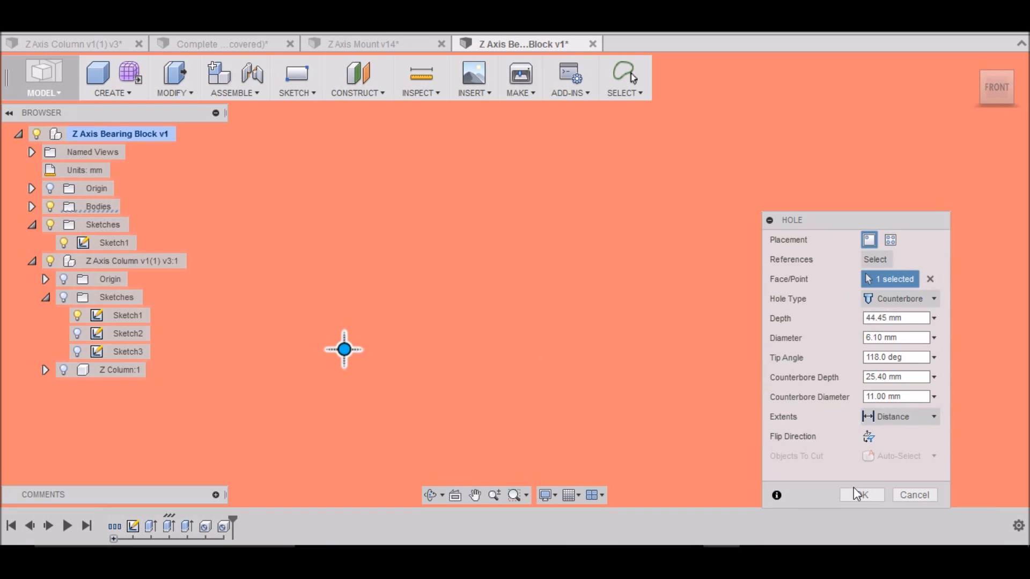
{"action": "left_click", "coordinate": [861, 495]}
Hide the bearing block's sketches and look over the holes and stepped sides of the body
{"action": "scroll", "coordinate": [862, 240], "scroll_direction": "down", "scroll_amount": 6}
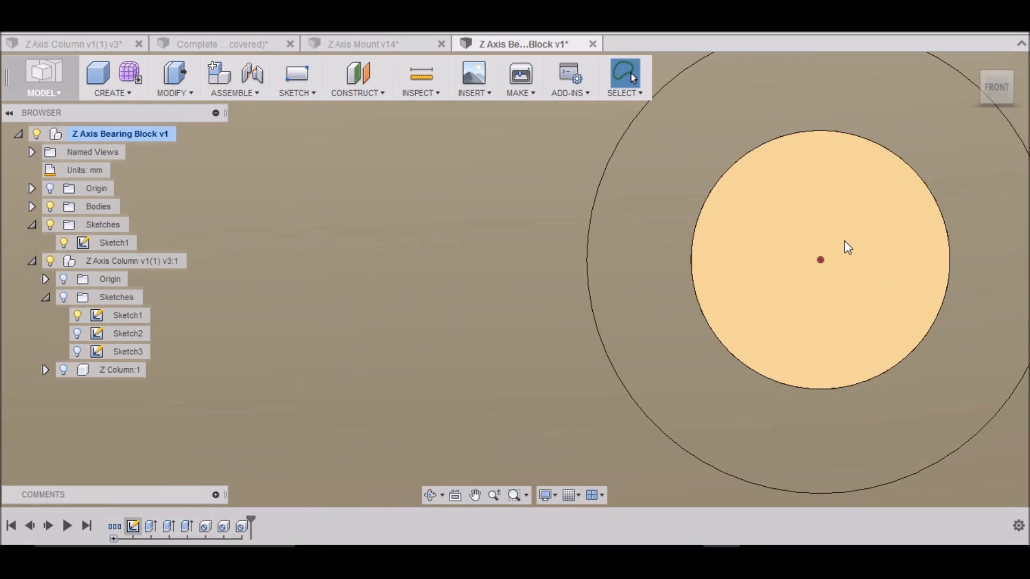
{"action": "scroll", "coordinate": [605, 343], "scroll_direction": "down", "scroll_amount": 5}
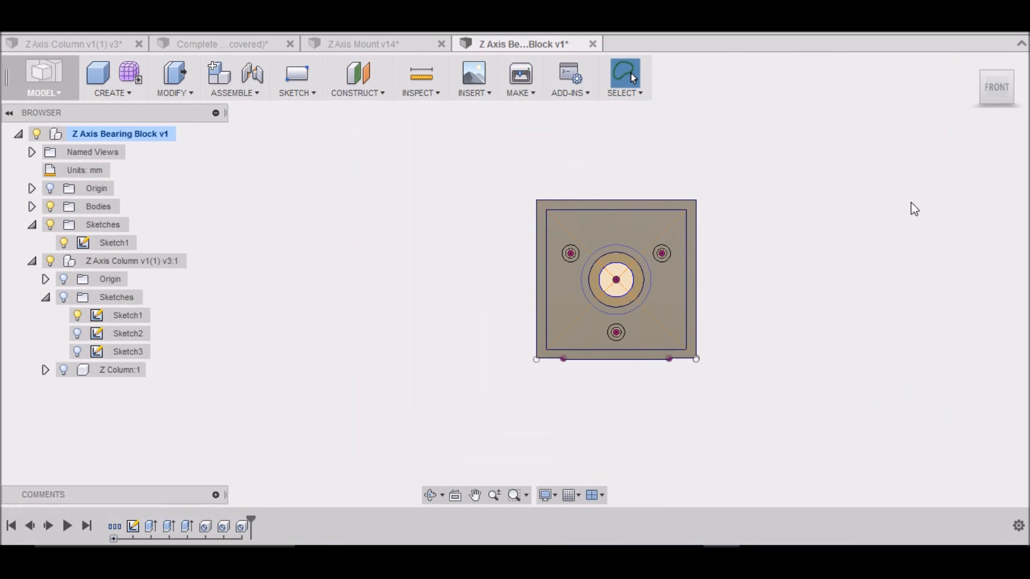
{"action": "left_click_drag", "start_coordinate": [1002, 101], "coordinate": [952, 84]}
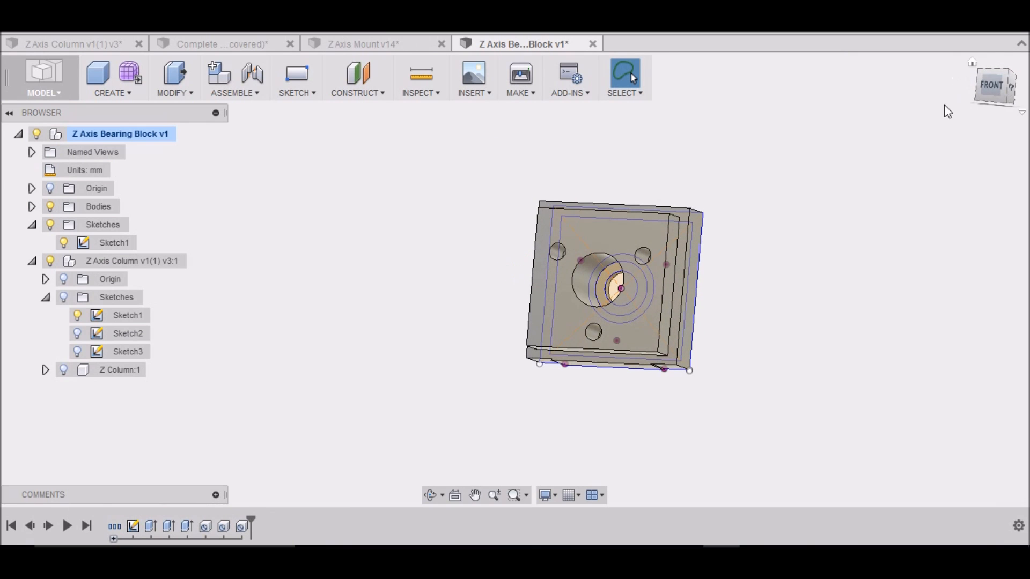
{"action": "scroll", "coordinate": [544, 317], "scroll_direction": "up", "scroll_amount": 5}
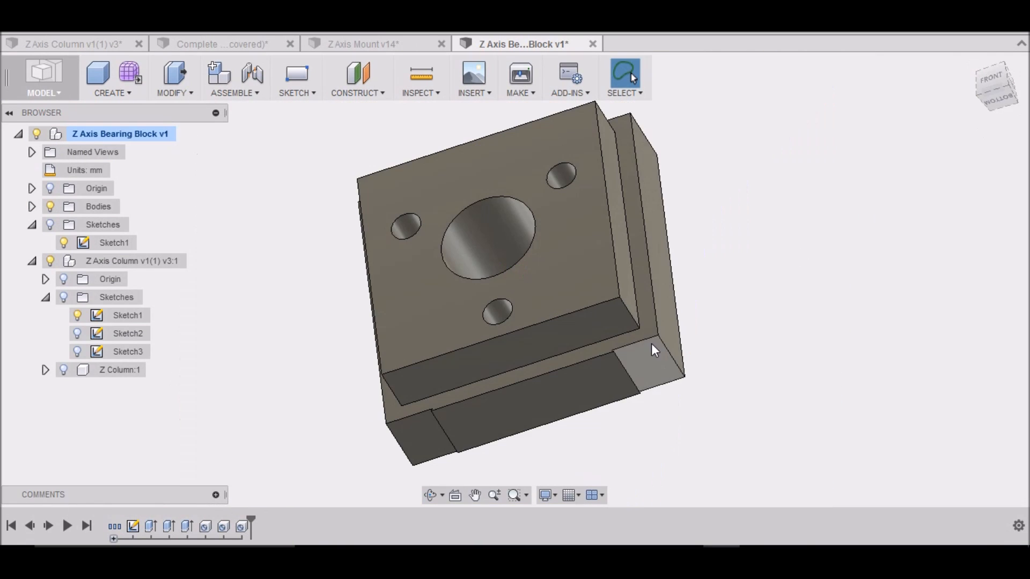
{"action": "mouse_move", "coordinate": [997, 89]}
{"action": "left_mouse_down"}
{"action": "mouse_move", "coordinate": [970, 69]}
{"action": "mouse_move", "coordinate": [959, 87]}
{"action": "left_mouse_up"}
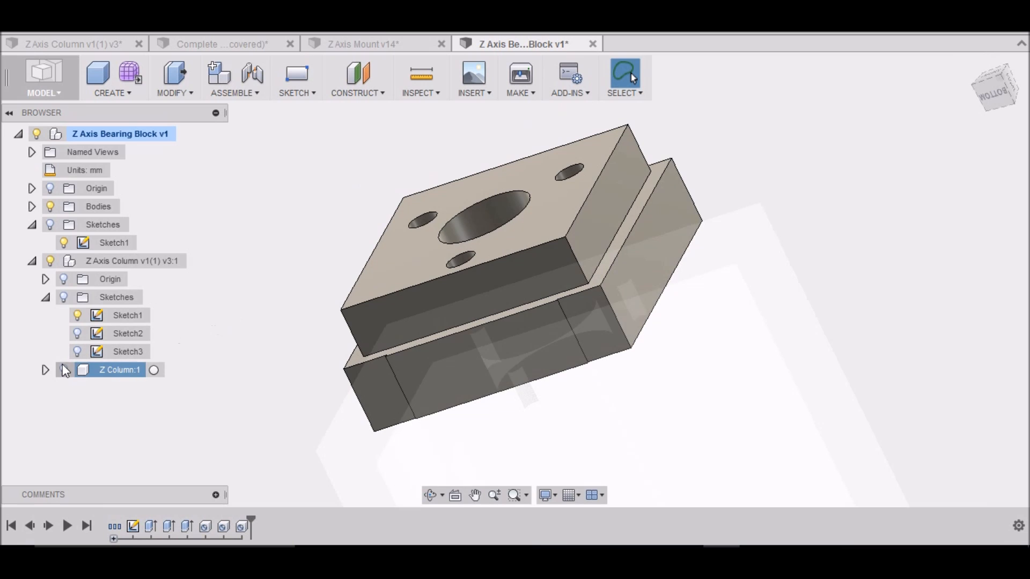
Show the Z Column body to check how the bearing block sits against it, and hide the column again
{"action": "left_click", "coordinate": [63, 370]}
{"action": "mouse_move", "coordinate": [1003, 83]}
{"action": "left_mouse_down"}
{"action": "mouse_move", "coordinate": [972, 33]}
{"action": "mouse_move", "coordinate": [933, 33]}
{"action": "mouse_move", "coordinate": [964, 77]}
{"action": "left_mouse_up"}
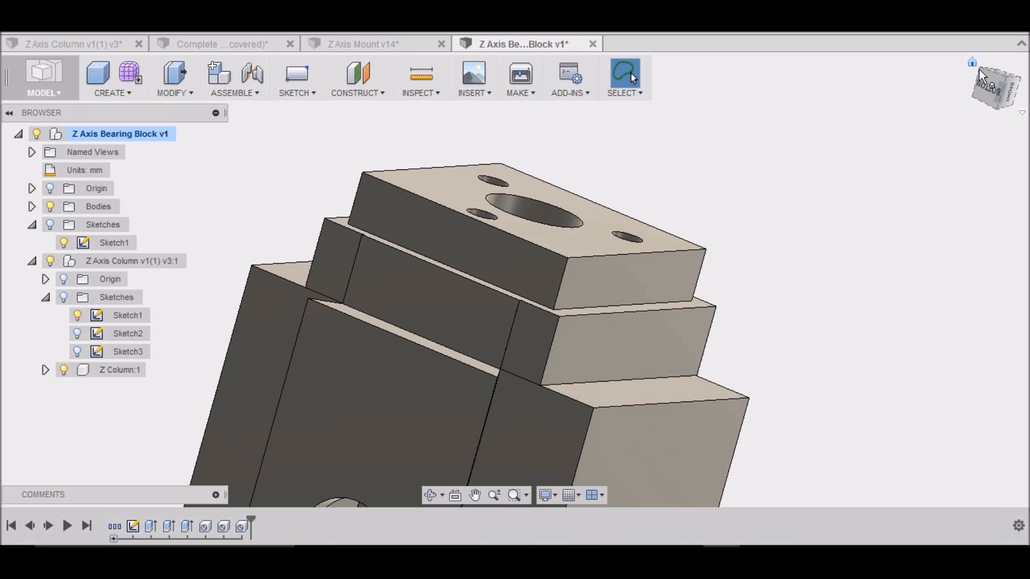
{"action": "mouse_move", "coordinate": [989, 84]}
{"action": "left_mouse_down"}
{"action": "mouse_move", "coordinate": [956, 120]}
{"action": "mouse_move", "coordinate": [934, 122]}
{"action": "mouse_move", "coordinate": [914, 110]}
{"action": "mouse_move", "coordinate": [940, 74]}
{"action": "mouse_move", "coordinate": [986, 97]}
{"action": "mouse_move", "coordinate": [279, 343]}
{"action": "mouse_move", "coordinate": [48, 408]}
{"action": "mouse_move", "coordinate": [69, 438]}
{"action": "left_mouse_up"}
{"action": "left_click", "coordinate": [63, 369]}
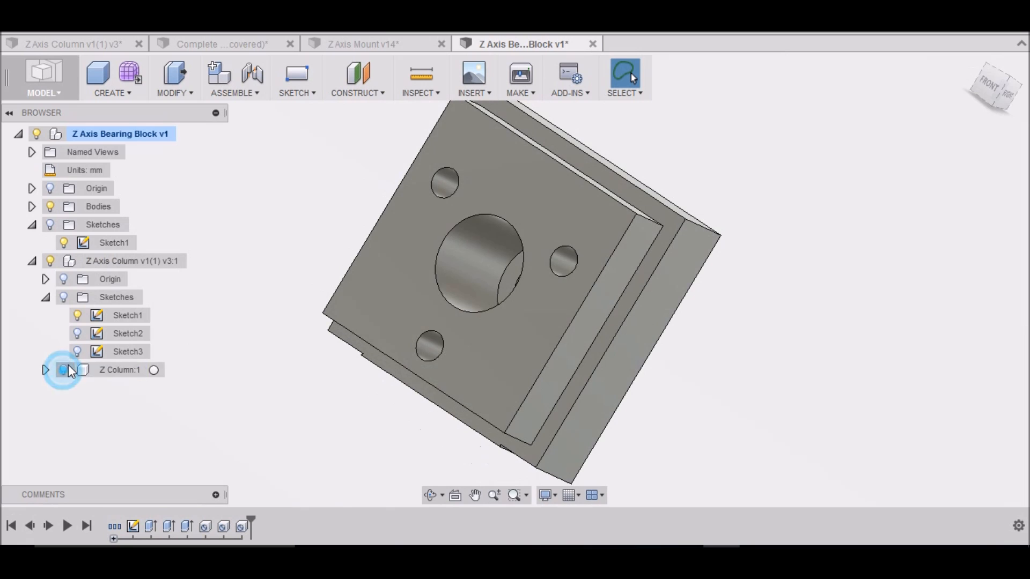
Set up an equal-distance chamfer of 0.5 mm on the outer edge of the raised ring around the bore
{"action": "left_click", "coordinate": [975, 69]}
{"action": "mouse_move", "coordinate": [1005, 102]}
{"action": "left_mouse_down"}
{"action": "mouse_move", "coordinate": [958, 107]}
{"action": "mouse_move", "coordinate": [933, 140]}
{"action": "left_mouse_up"}
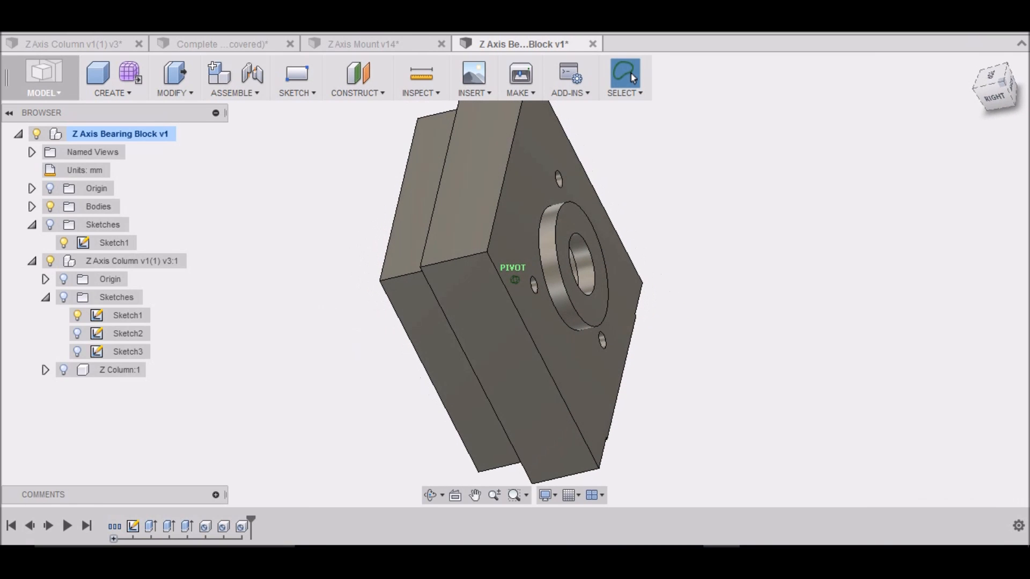
{"action": "left_click", "coordinate": [191, 93]}
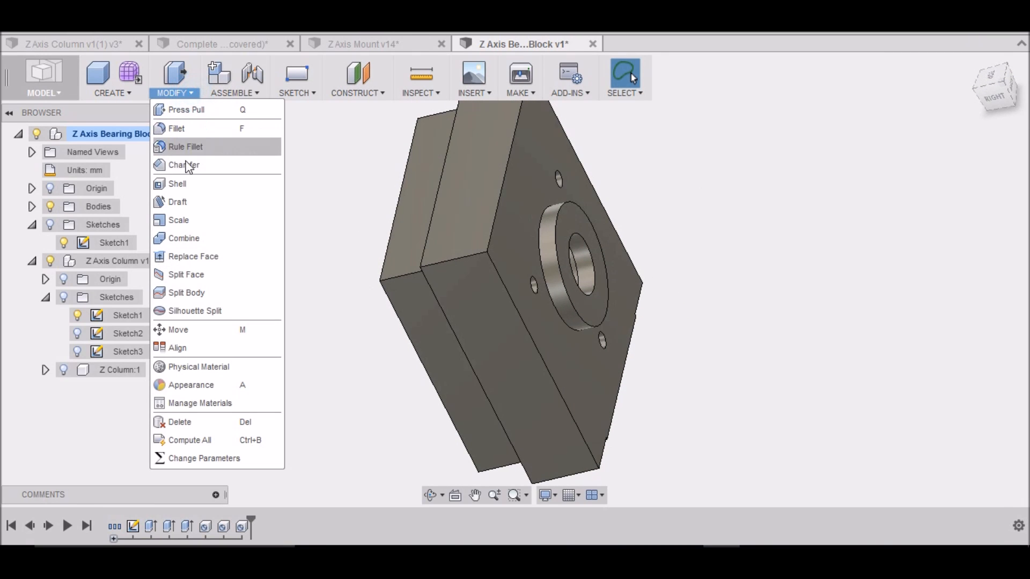
{"action": "left_click", "coordinate": [190, 169]}
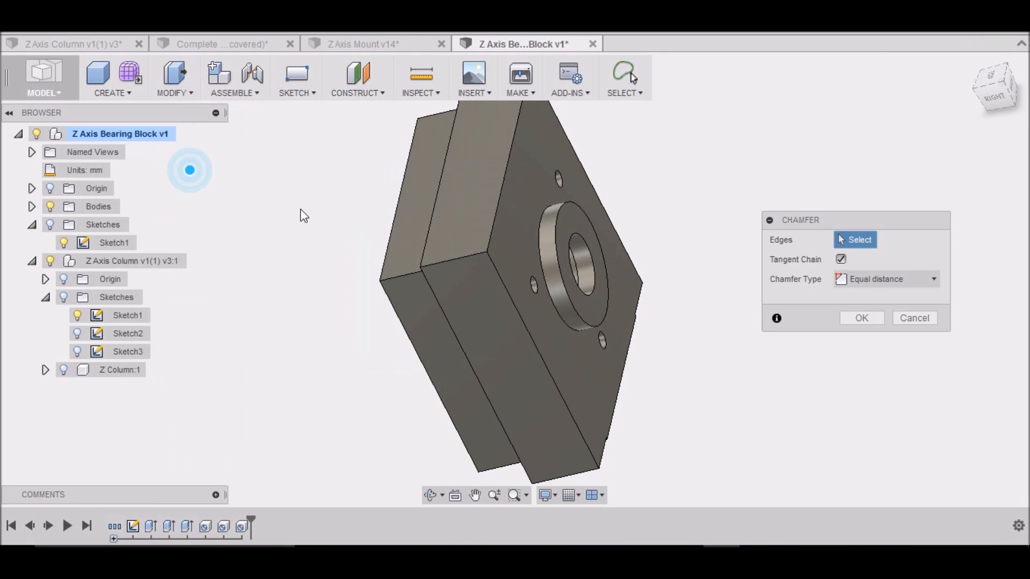
{"action": "left_click", "coordinate": [558, 254]}
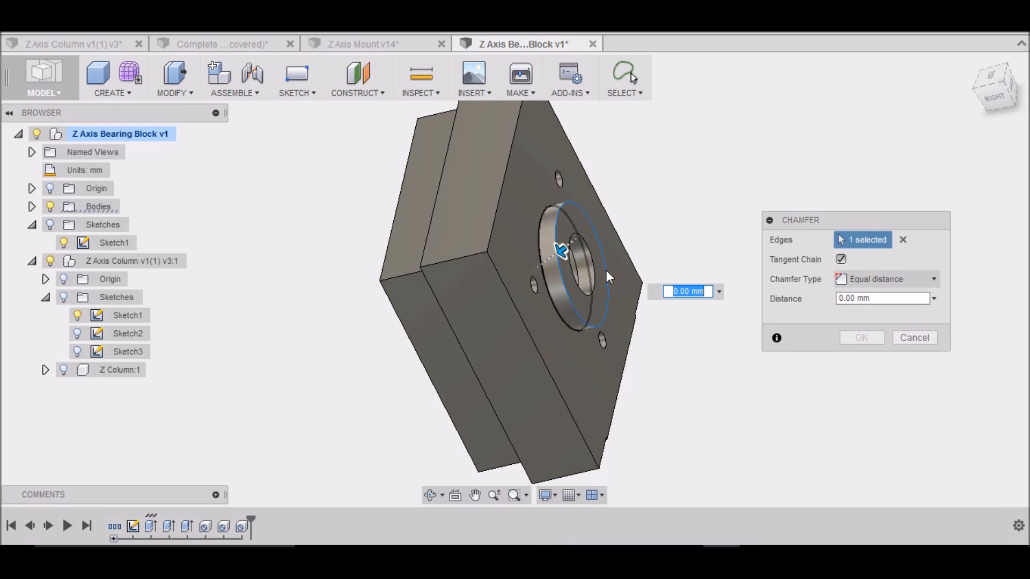
{"action": "left_click", "coordinate": [681, 291]}
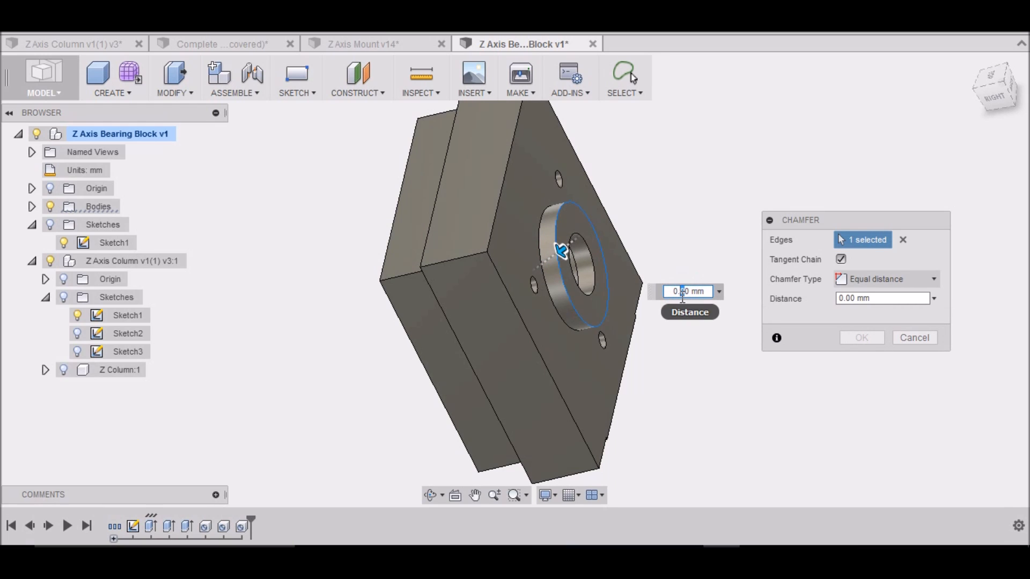
{"action": "type", "text": "5"}
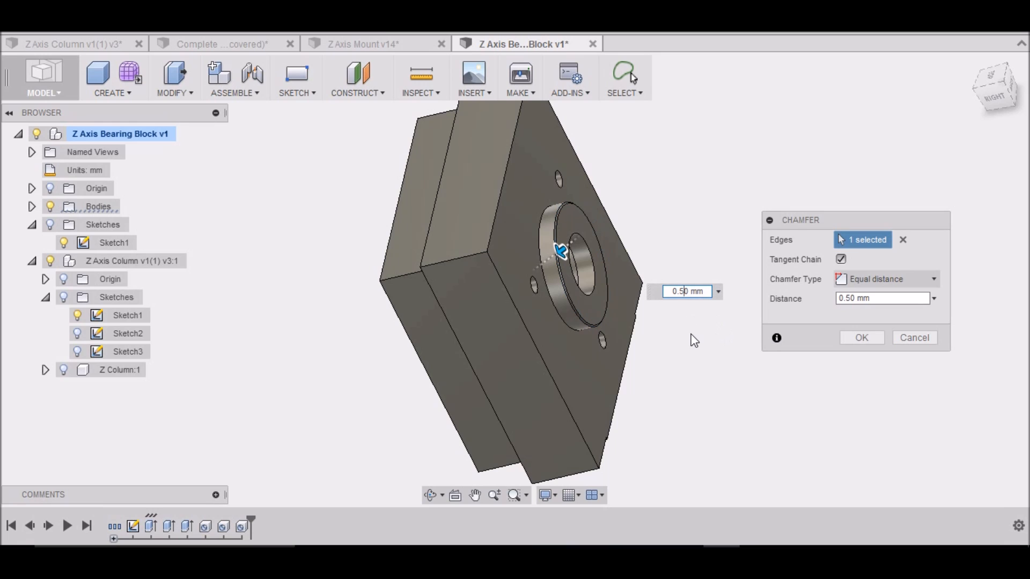
{"action": "left_click", "coordinate": [853, 336]}
Add the smaller bore's edge on the internal shoulder to the 0.5 mm chamfer and apply it
{"action": "left_click", "coordinate": [997, 102]}
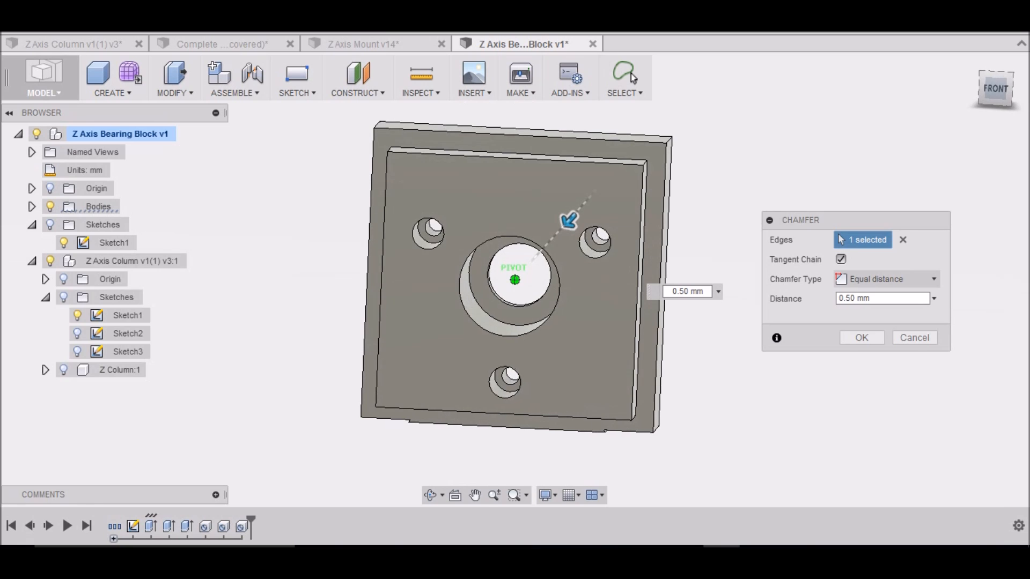
{"action": "scroll", "coordinate": [594, 274], "scroll_direction": "up", "scroll_amount": 5}
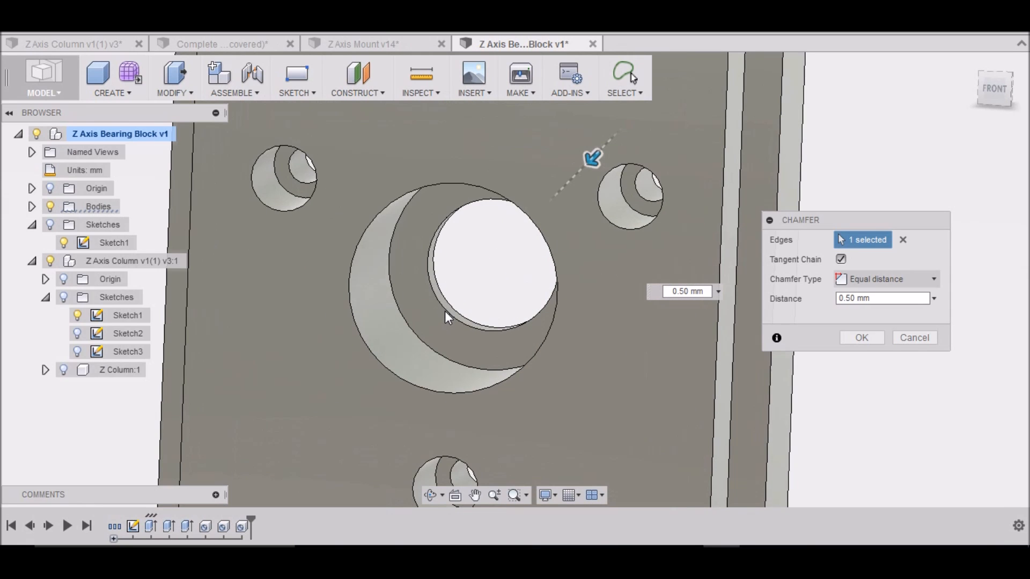
{"action": "left_click", "coordinate": [446, 310], "text": "ctrl"}
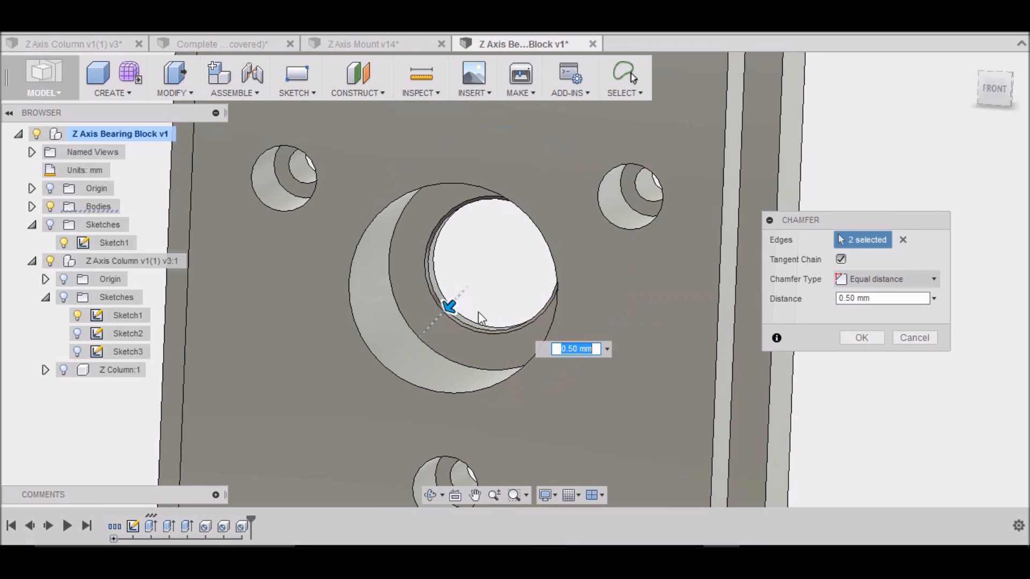
{"action": "left_click", "coordinate": [862, 337]}
Hide the bearing block's body, open its Sketch1 for editing from the front and show the sketches
{"action": "mouse_move", "coordinate": [997, 96]}
{"action": "left_mouse_down"}
{"action": "mouse_move", "coordinate": [885, 91]}
{"action": "mouse_move", "coordinate": [820, 99]}
{"action": "mouse_move", "coordinate": [796, 118]}
{"action": "mouse_move", "coordinate": [885, 126]}
{"action": "mouse_move", "coordinate": [810, 145]}
{"action": "mouse_move", "coordinate": [992, 114]}
{"action": "mouse_move", "coordinate": [993, 134]}
{"action": "left_mouse_up"}
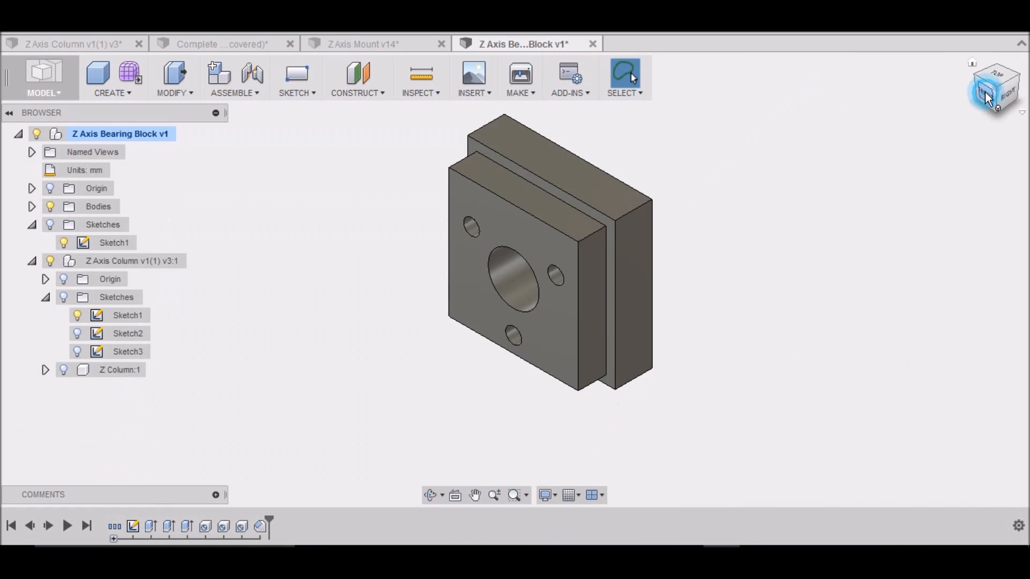
{"action": "left_click", "coordinate": [987, 96]}
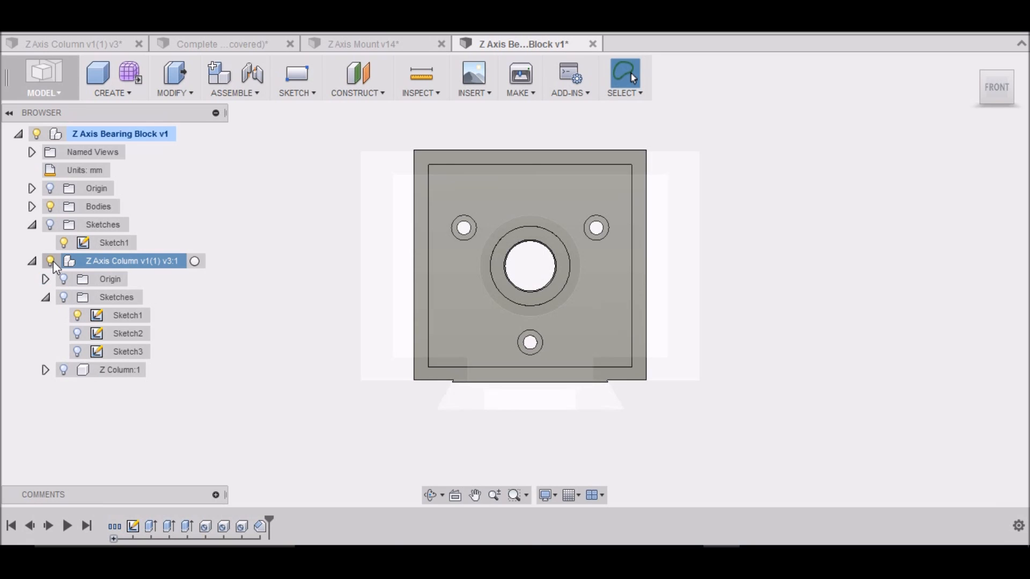
{"action": "left_click", "coordinate": [50, 207]}
{"action": "left_click", "coordinate": [84, 244]}
{"action": "right_click", "coordinate": [87, 245]}
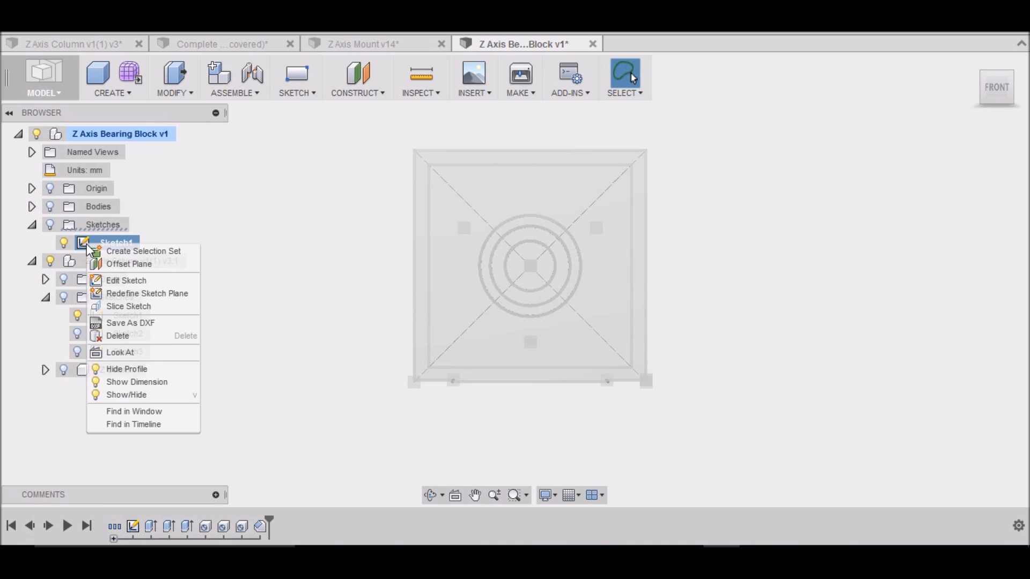
{"action": "left_click", "coordinate": [121, 280]}
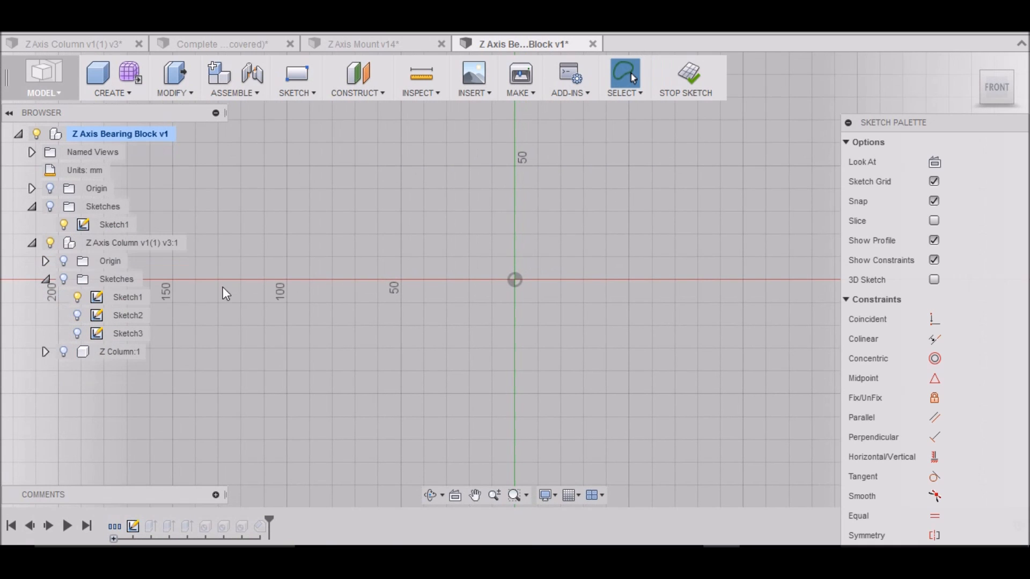
{"action": "left_click", "coordinate": [50, 207]}
Draw a 22.015 mm vertical line upward from the bore centre in Sketch1
{"action": "scroll", "coordinate": [531, 271], "scroll_direction": "up", "scroll_amount": 5}
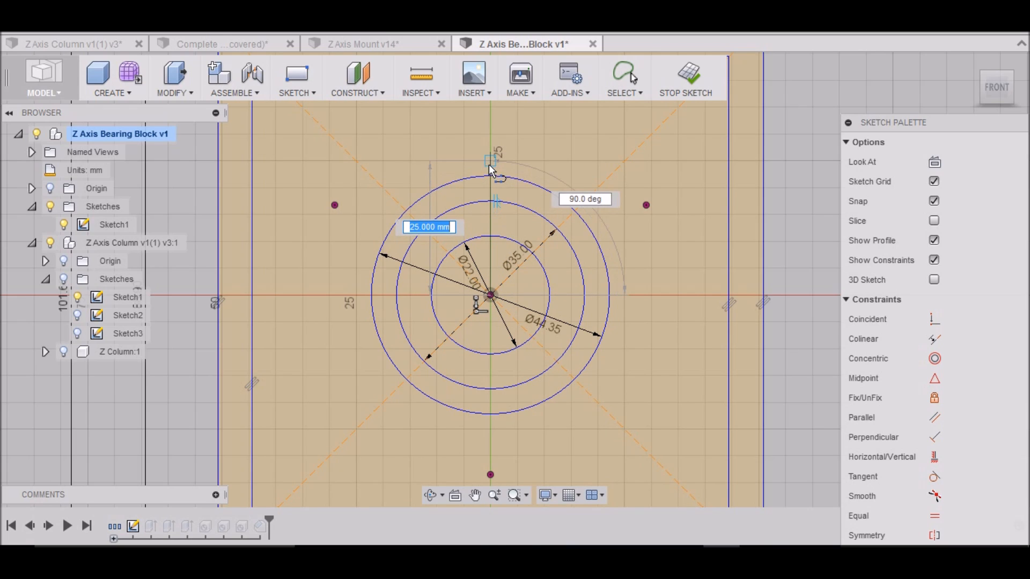
{"action": "type", "text": "22.015"}
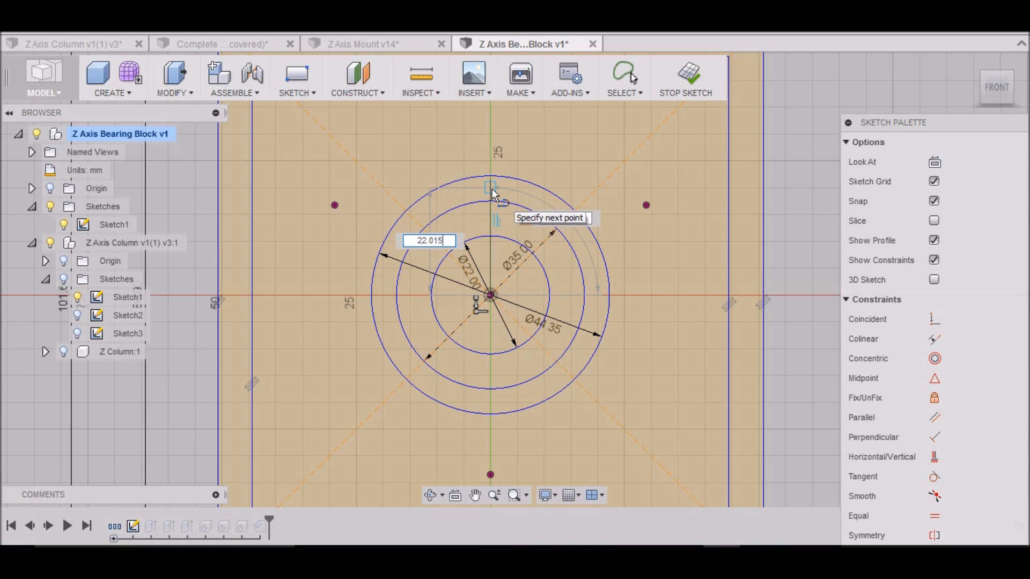
{"action": "key", "text": "Tab"}
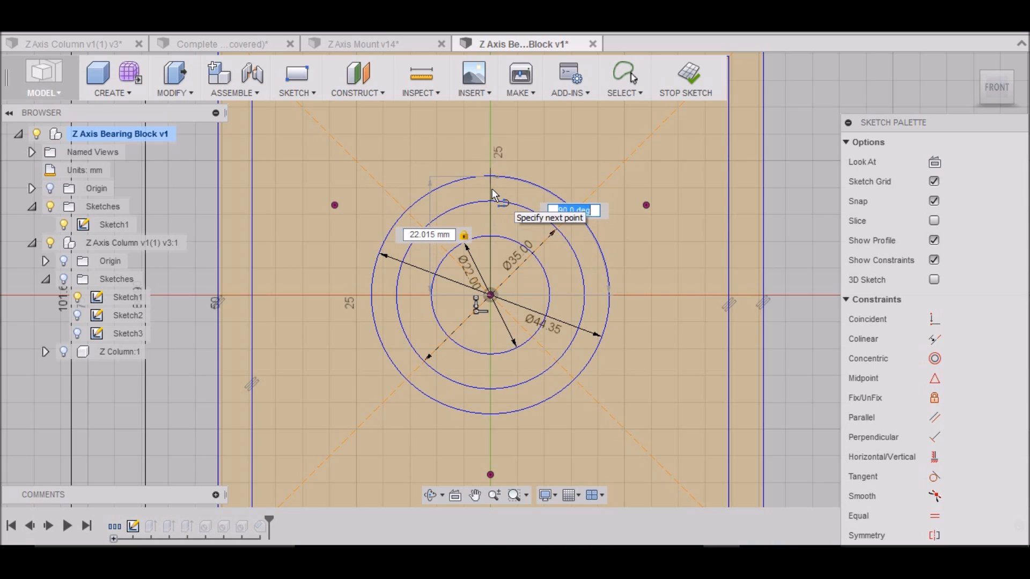
{"action": "key", "text": "Return"}
{"action": "key", "text": "Escape"}
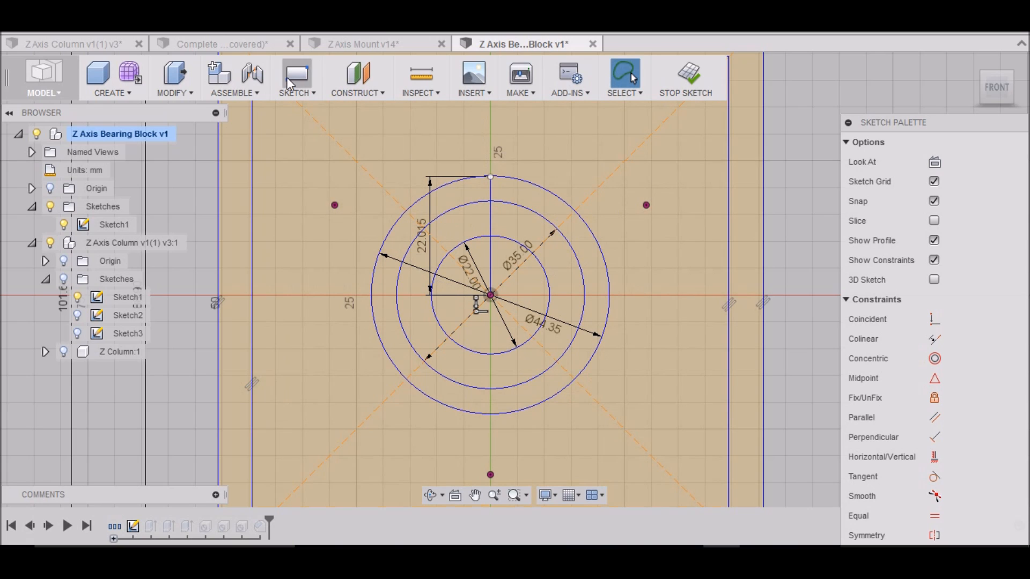
Draw a 4 mm diameter circle centred on the upper end of the 22.015 mm line
{"action": "key", "text": "c"}
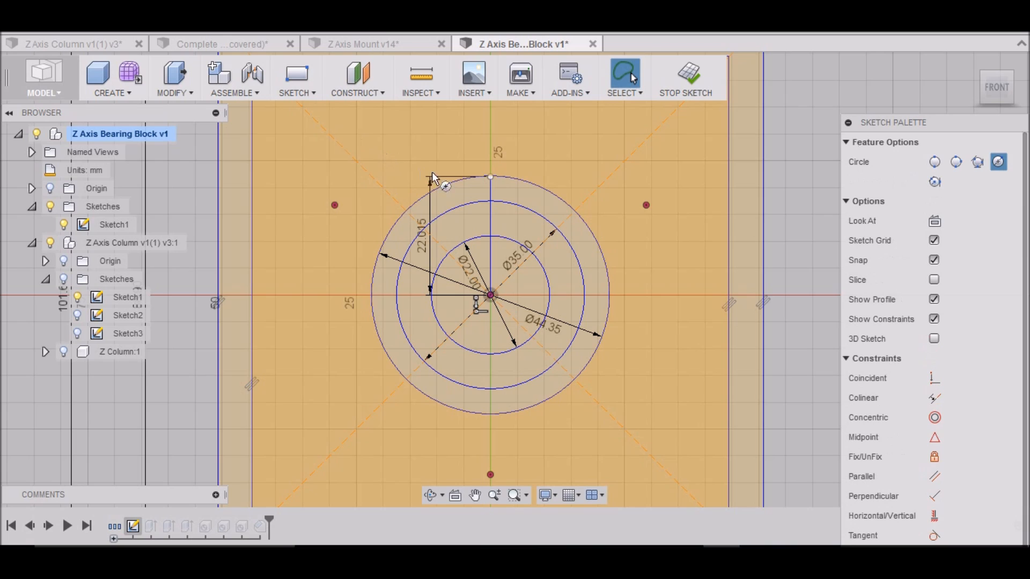
{"action": "left_click", "coordinate": [491, 177]}
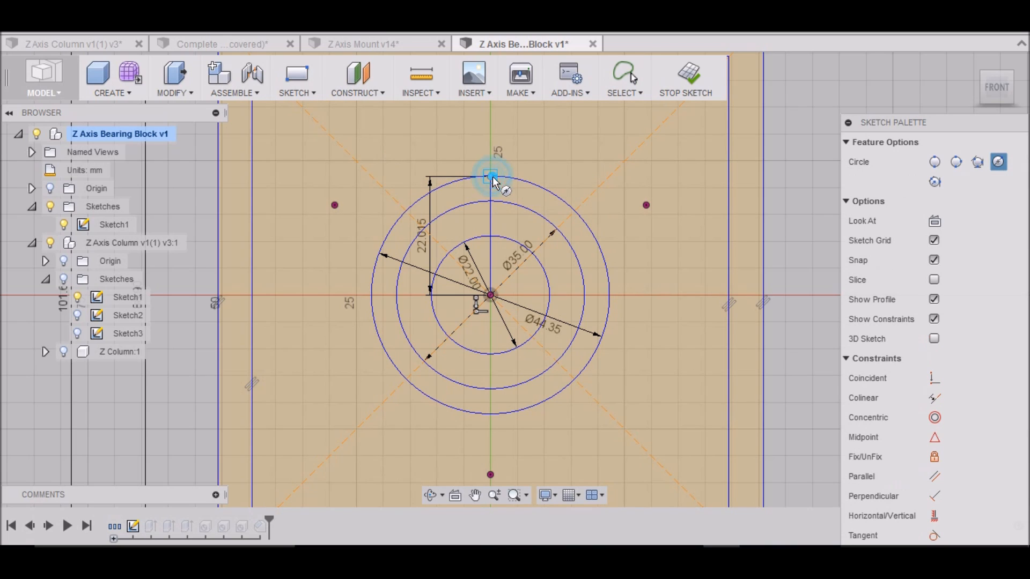
{"action": "type", "text": "4"}
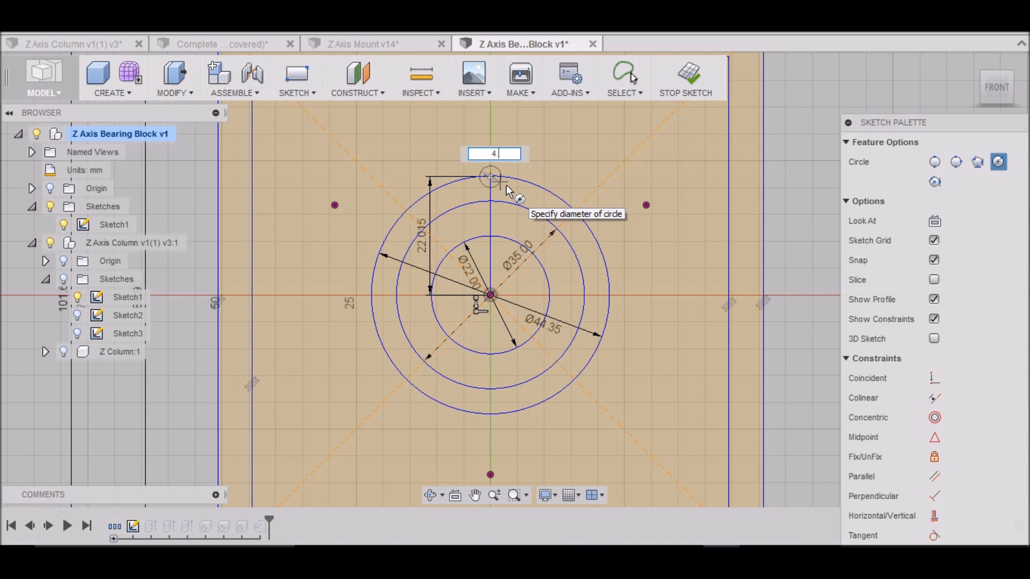
{"action": "key", "text": "Return"}
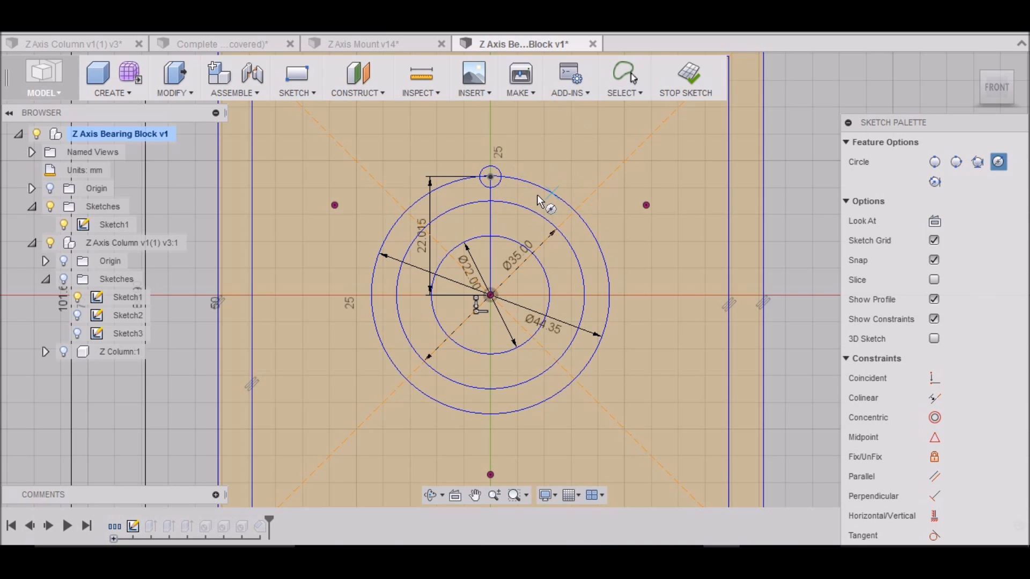
{"action": "scroll", "coordinate": [499, 168], "scroll_direction": "up", "scroll_amount": 3}
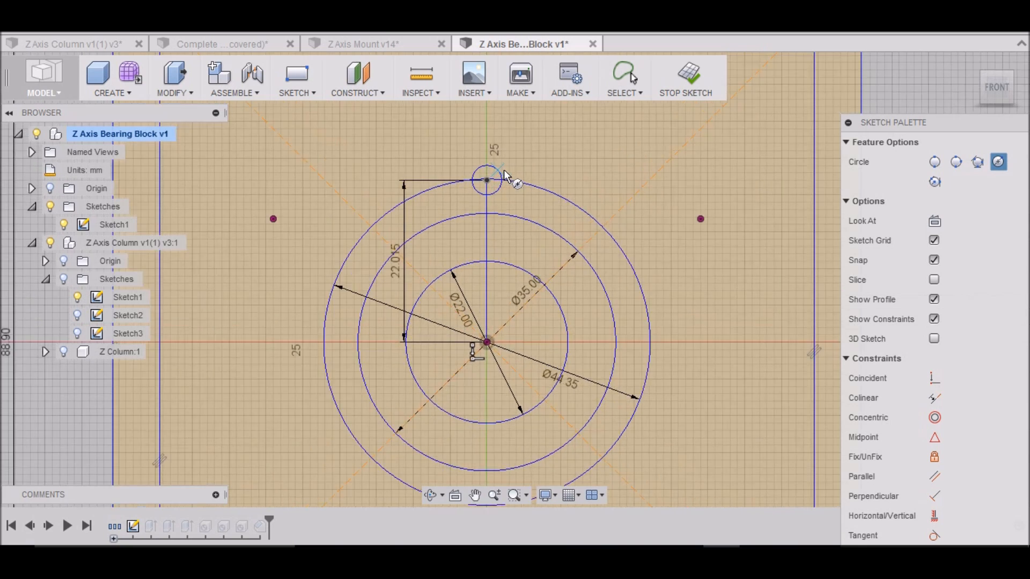
Set up a circular sketch pattern with only the 4 mm circle as object and the bore centre as centre point
{"action": "left_click", "coordinate": [313, 95]}
{"action": "left_click", "coordinate": [327, 433]}
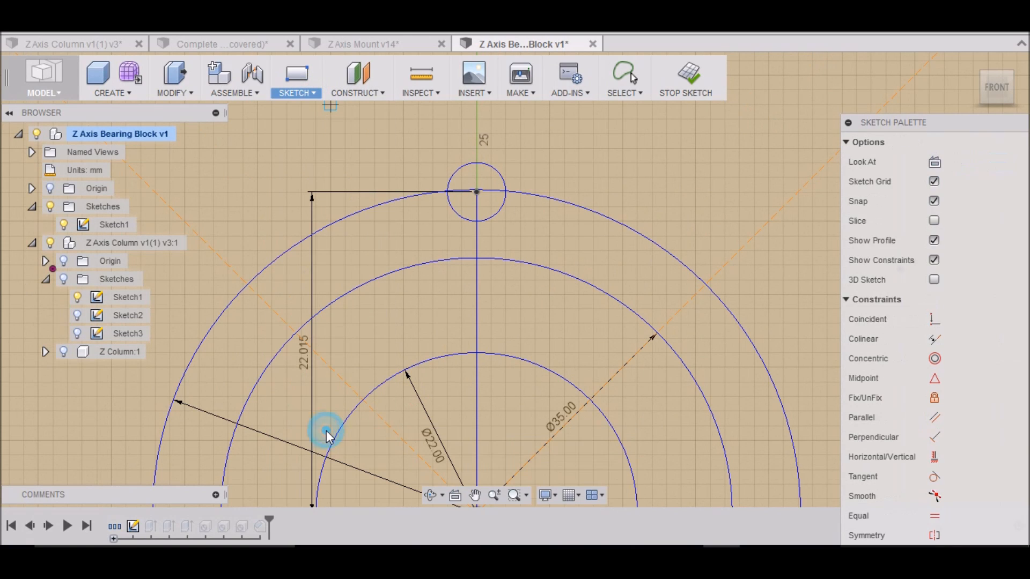
{"action": "left_click", "coordinate": [504, 210]}
{"action": "scroll", "coordinate": [552, 196], "scroll_direction": "down", "scroll_amount": 3}
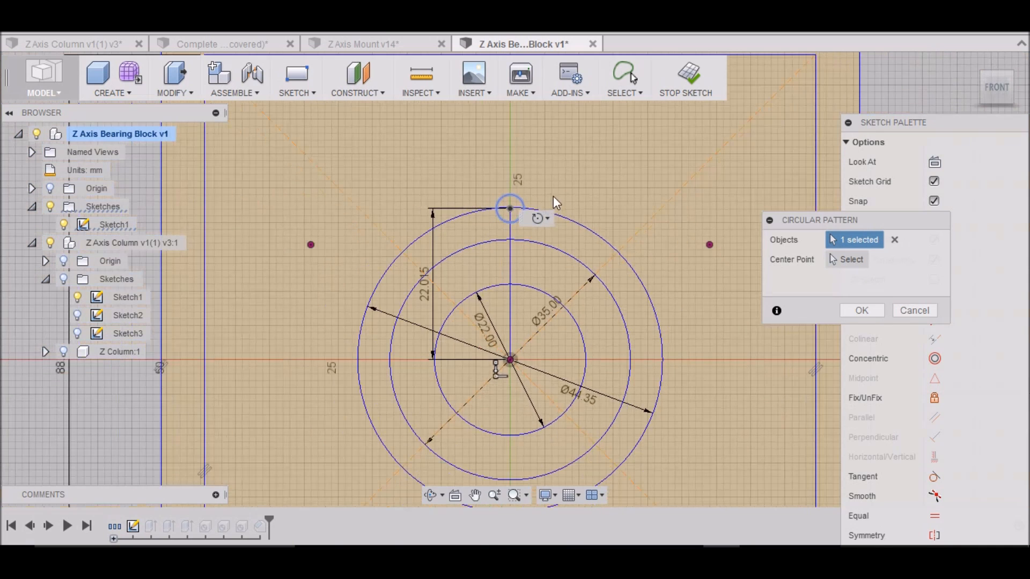
{"action": "scroll", "coordinate": [533, 330], "scroll_direction": "up", "scroll_amount": 3}
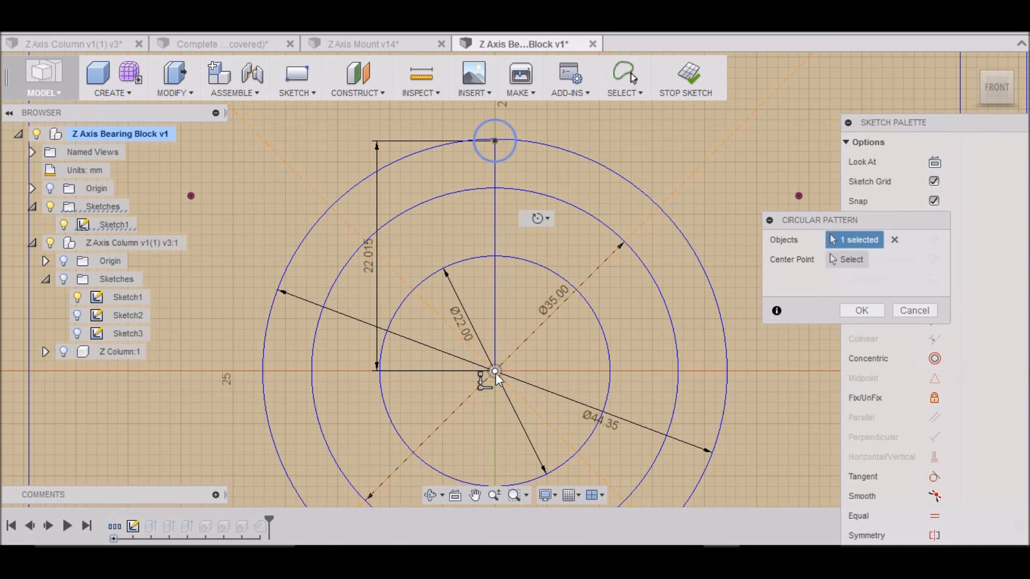
{"action": "left_click", "coordinate": [496, 370]}
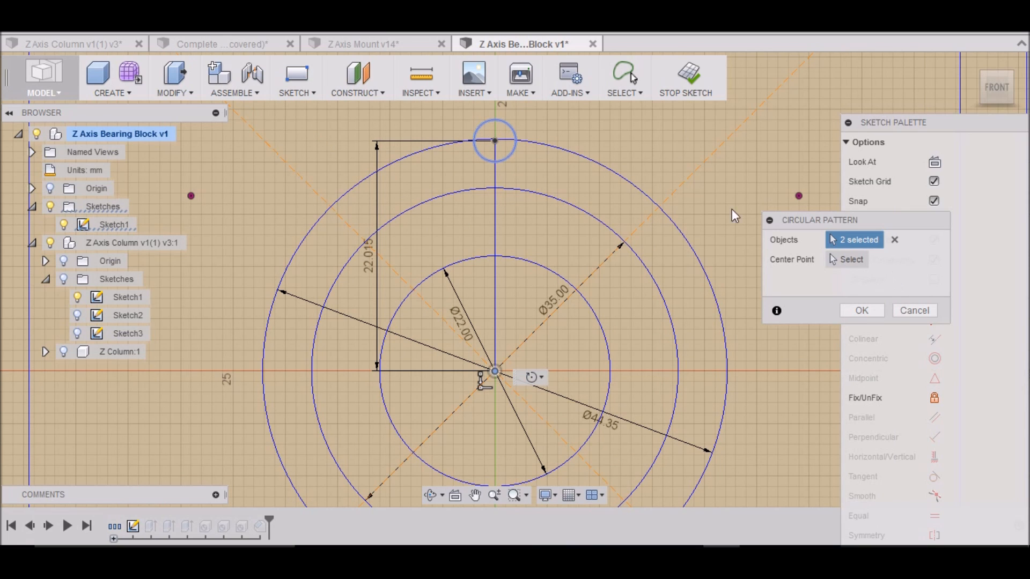
{"action": "left_click", "coordinate": [893, 241]}
{"action": "left_click", "coordinate": [516, 135]}
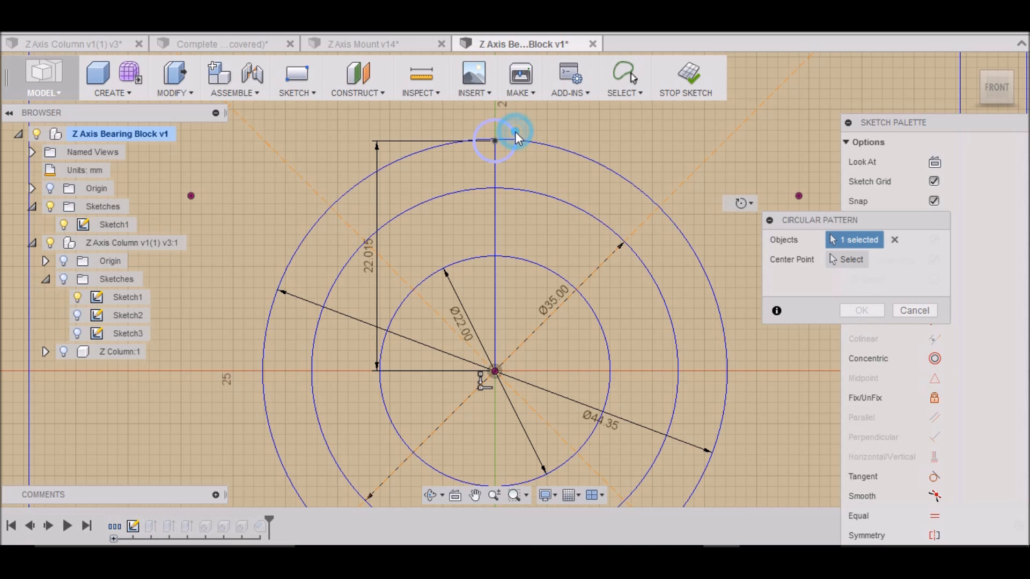
{"action": "left_click", "coordinate": [849, 260]}
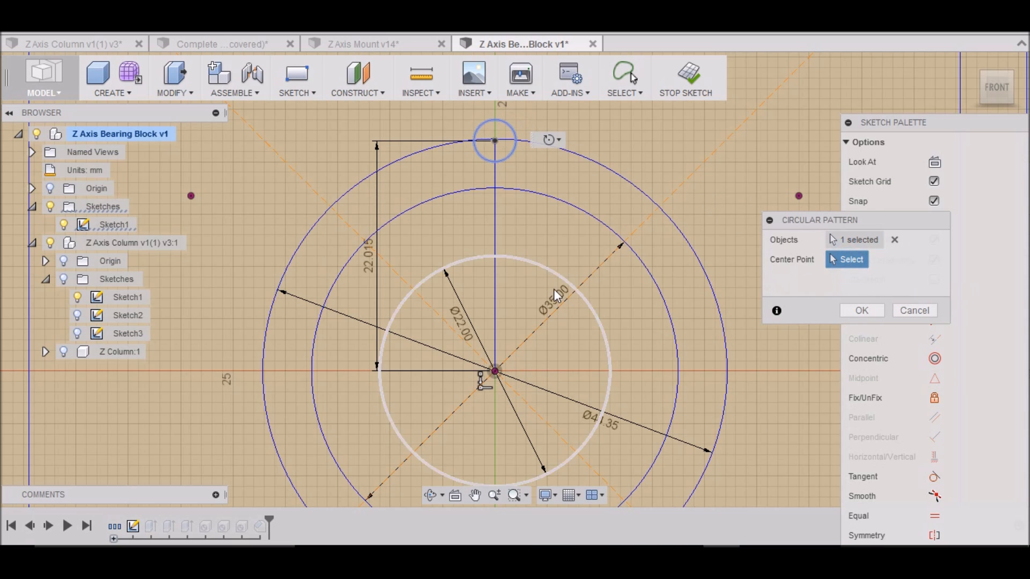
{"action": "left_click", "coordinate": [494, 371]}
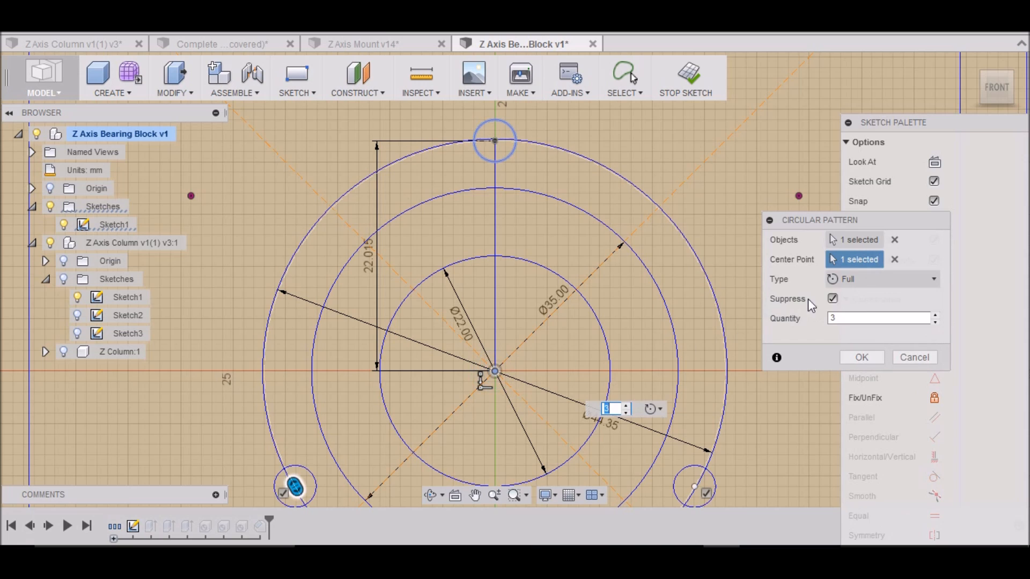
Set the circular pattern's quantity to 4 and apply it
{"action": "double_click", "coordinate": [837, 318]}
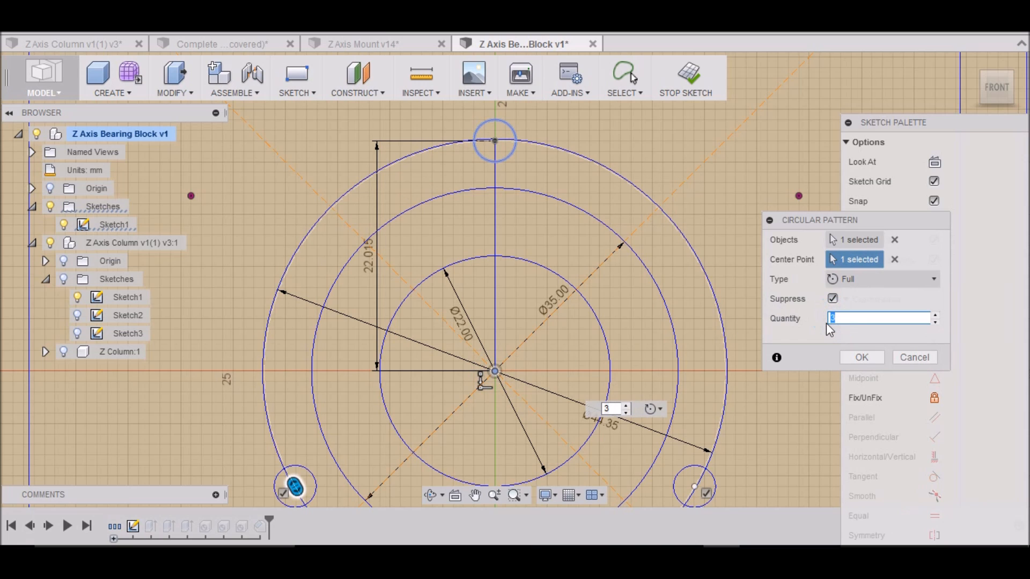
{"action": "type", "text": "4"}
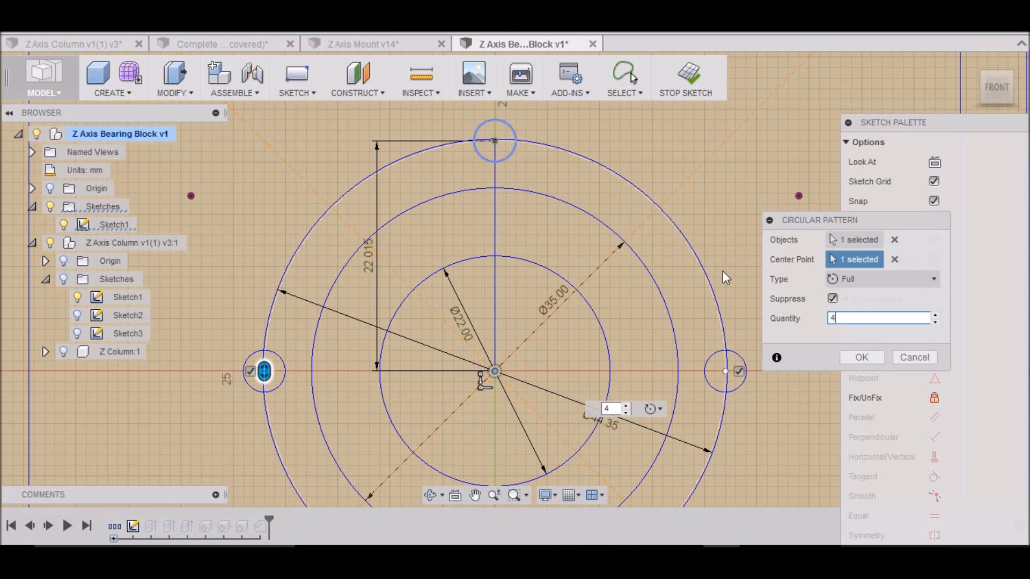
{"action": "scroll", "coordinate": [686, 175], "scroll_direction": "down", "scroll_amount": 1}
{"action": "scroll", "coordinate": [683, 172], "scroll_direction": "down", "scroll_amount": 3}
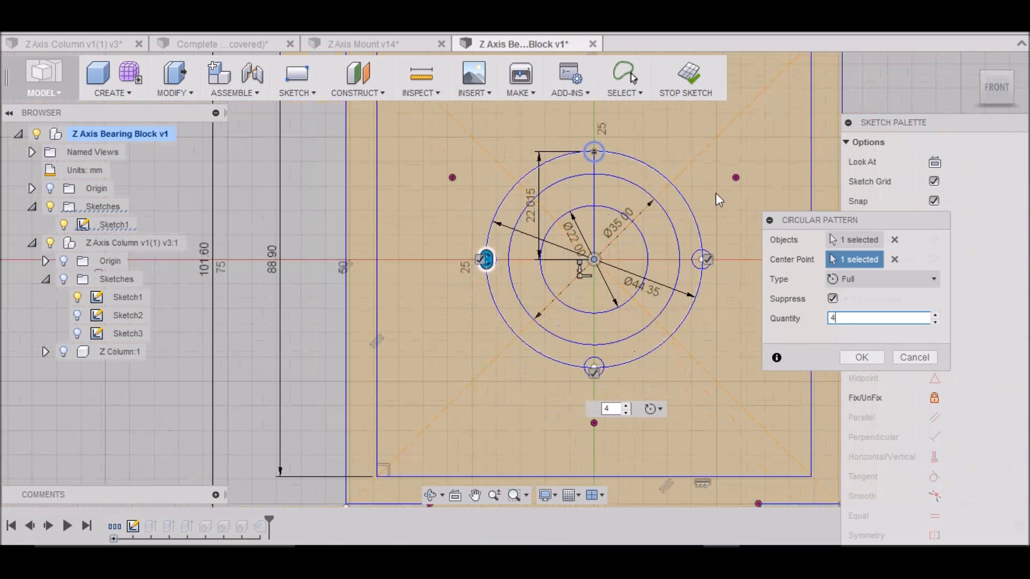
{"action": "left_click", "coordinate": [857, 357]}
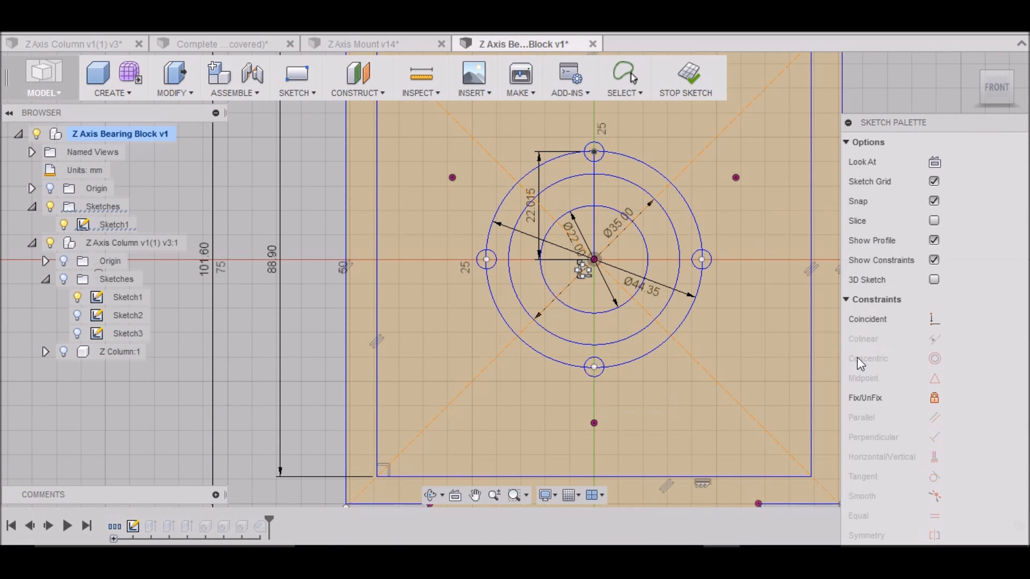
Finish the sketch and set up a simple hole near the upper small circle, 15 mm deep and 4 mm in diameter
{"action": "left_click", "coordinate": [684, 89]}
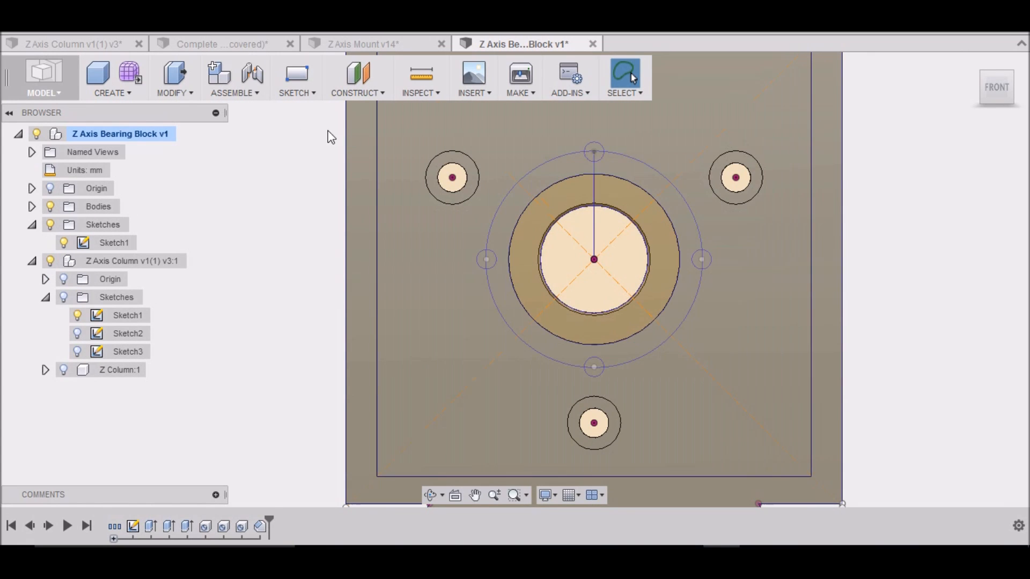
{"action": "left_click", "coordinate": [121, 95]}
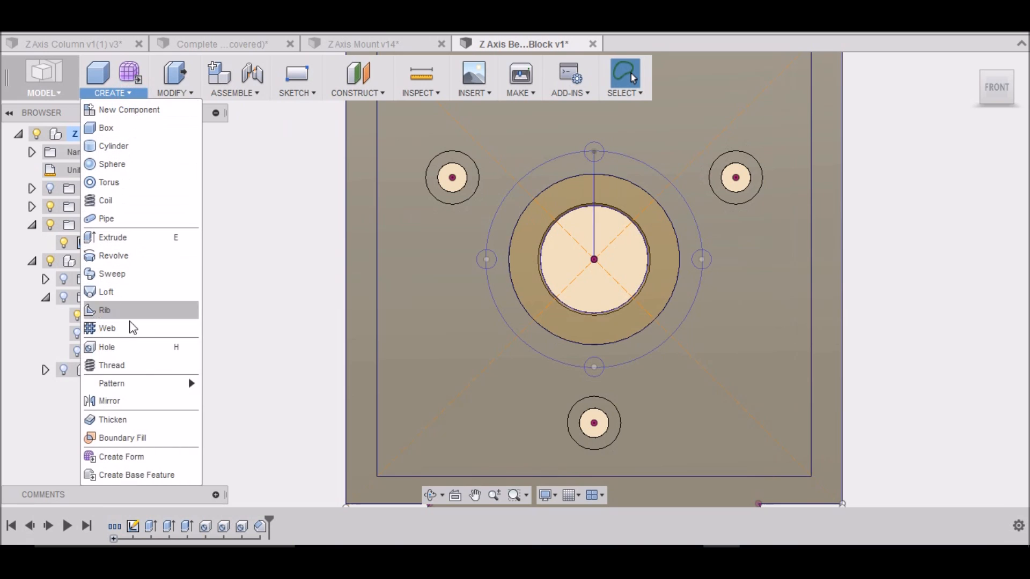
{"action": "left_click", "coordinate": [110, 349]}
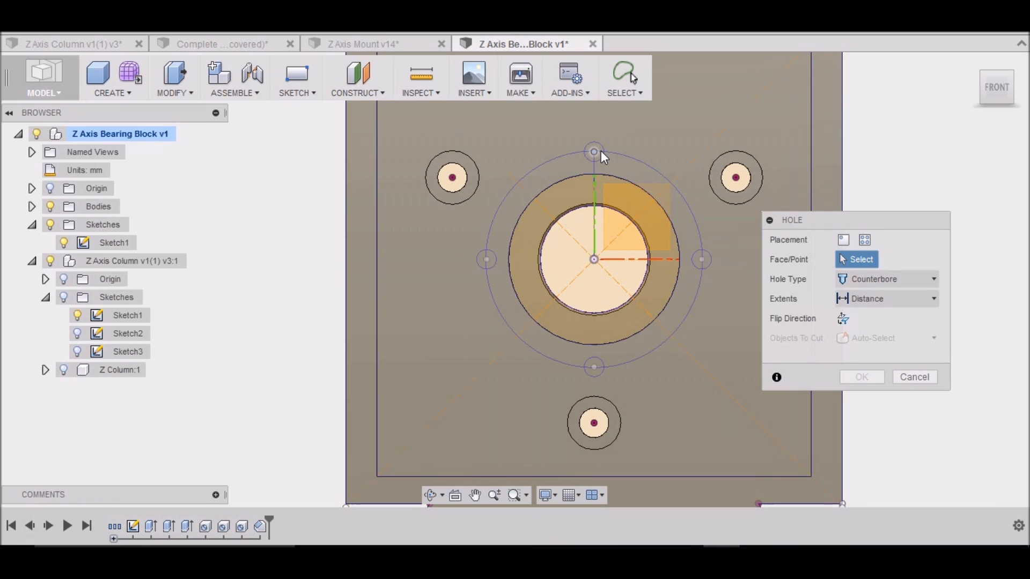
{"action": "left_click", "coordinate": [608, 147]}
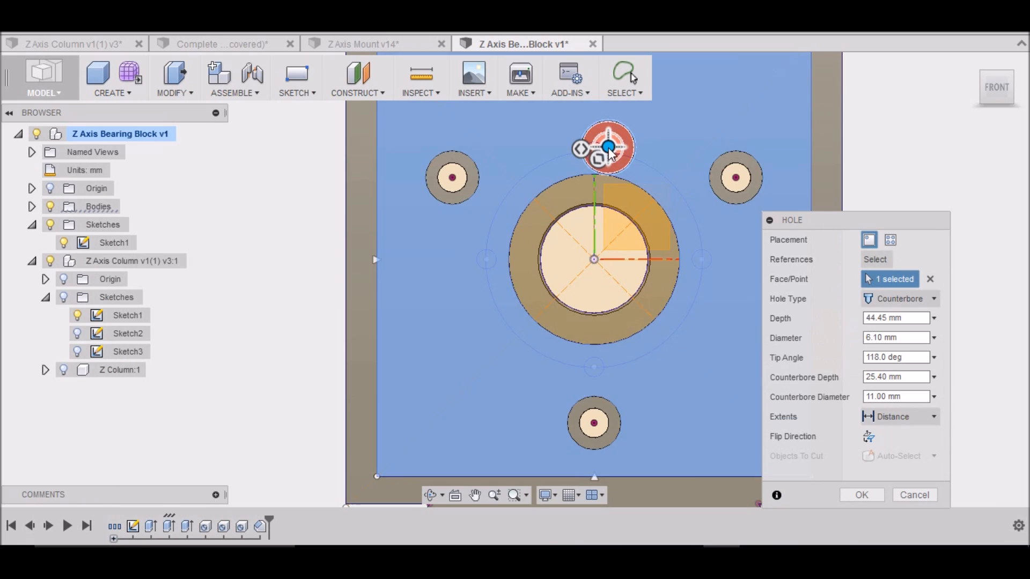
{"action": "left_click", "coordinate": [932, 300]}
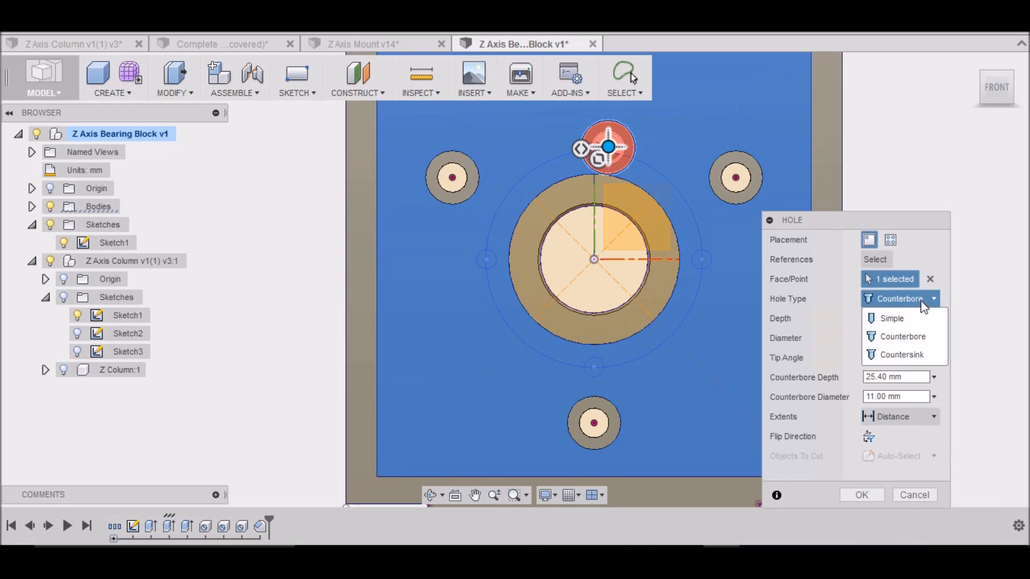
{"action": "left_click", "coordinate": [906, 317]}
{"action": "double_click", "coordinate": [890, 317]}
{"action": "type", "text": "15"}
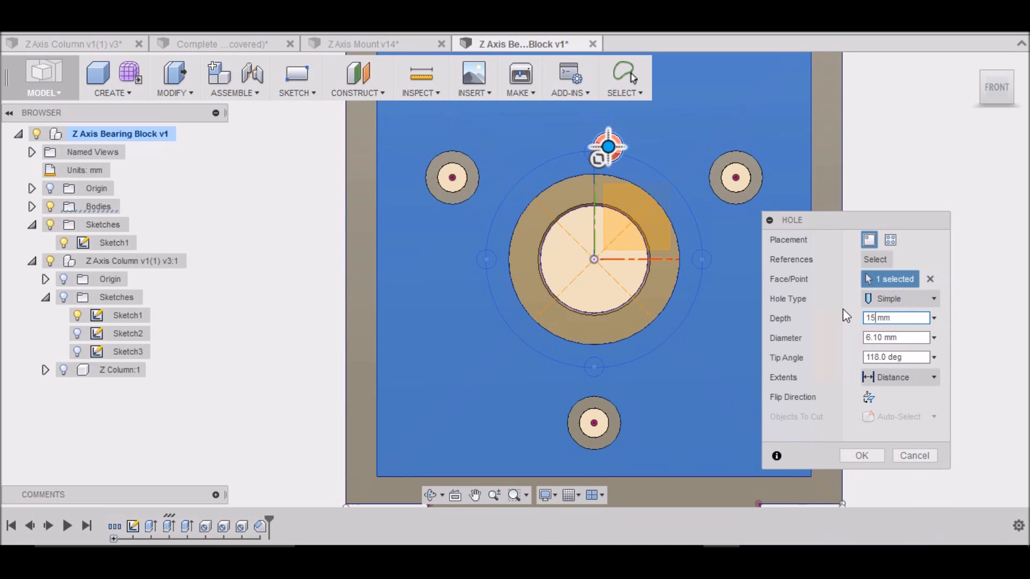
{"action": "type", "text": "."}
{"action": "key", "text": "Tab"}
{"action": "type", "text": "4."}
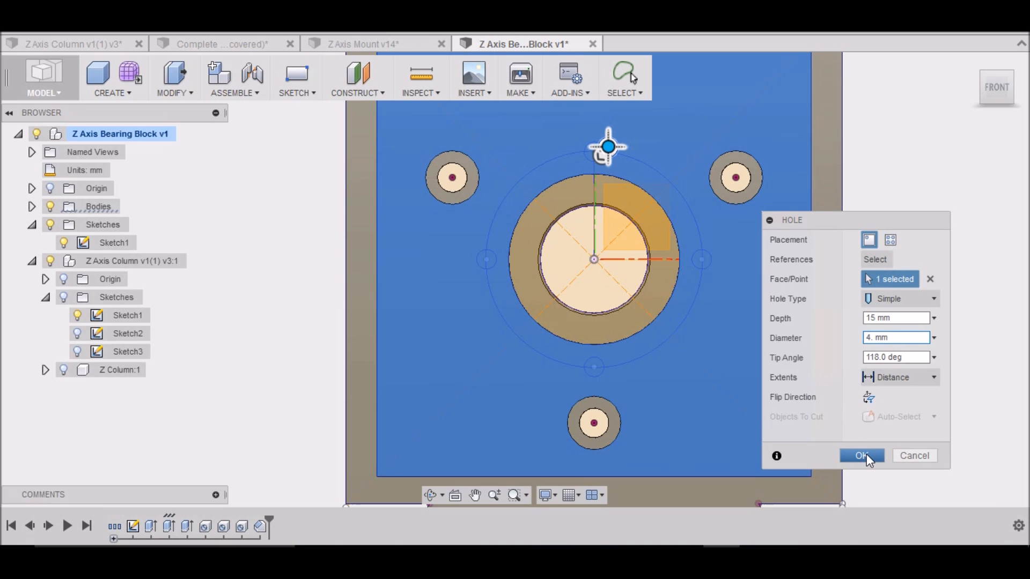
Move the hole's position onto the centre point of the upper 4 mm circle and create it
{"action": "scroll", "coordinate": [606, 150], "scroll_direction": "up", "scroll_amount": 5}
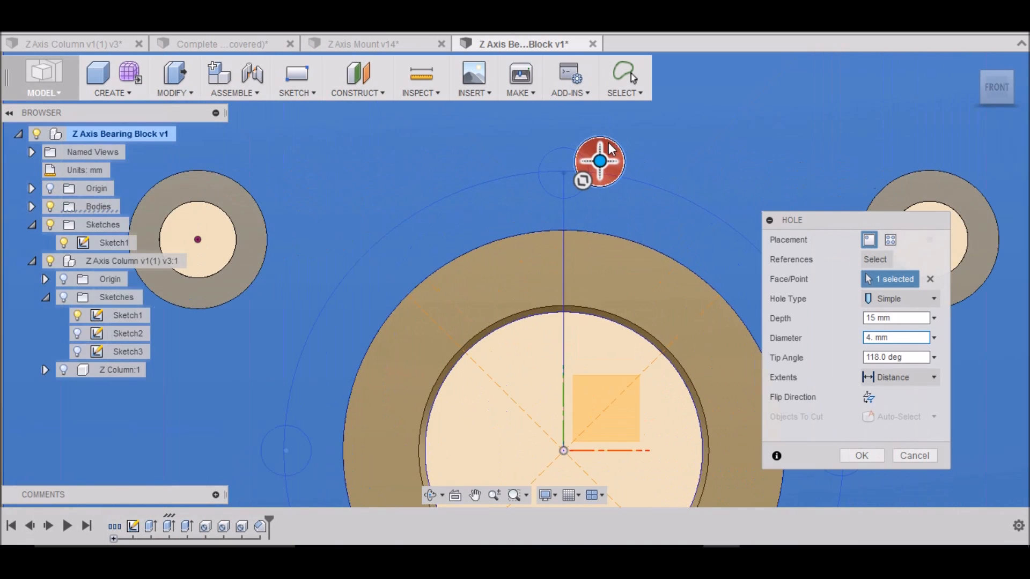
{"action": "scroll", "coordinate": [600, 162], "scroll_direction": "up", "scroll_amount": 5}
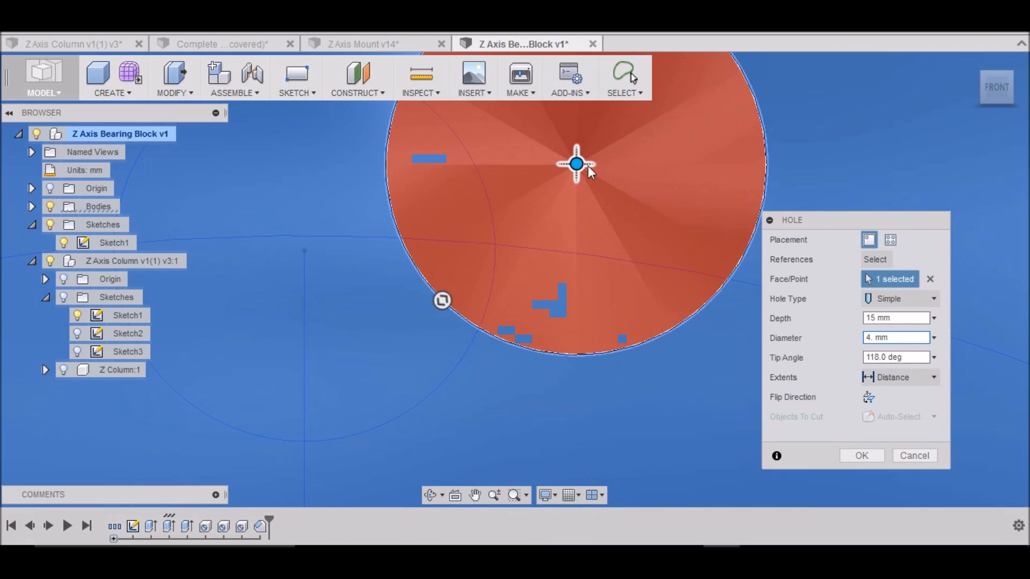
{"action": "mouse_move", "coordinate": [584, 171]}
{"action": "left_mouse_down"}
{"action": "mouse_move", "coordinate": [524, 207]}
{"action": "mouse_move", "coordinate": [324, 260]}
{"action": "mouse_move", "coordinate": [311, 253]}
{"action": "mouse_move", "coordinate": [338, 271]}
{"action": "mouse_move", "coordinate": [311, 258]}
{"action": "left_mouse_up"}
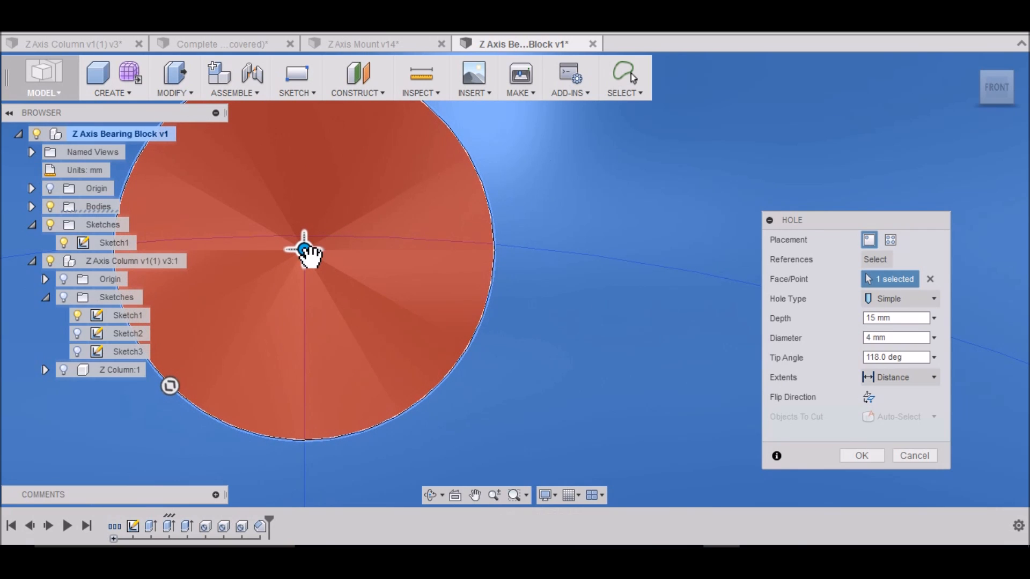
{"action": "scroll", "coordinate": [308, 252], "scroll_direction": "up", "scroll_amount": 5}
{"action": "scroll", "coordinate": [297, 238], "scroll_direction": "up", "scroll_amount": 2}
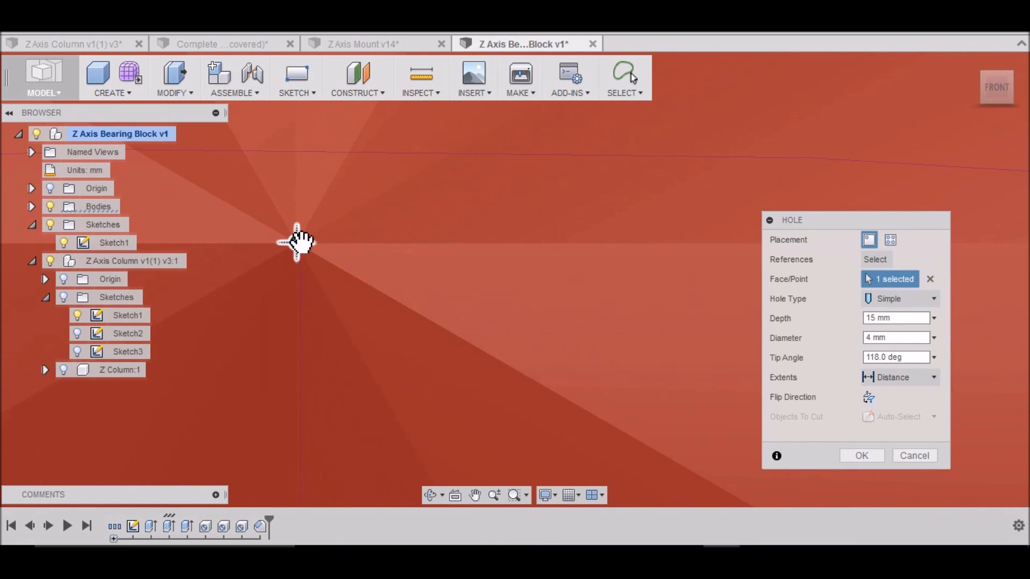
{"action": "mouse_move", "coordinate": [303, 246]}
{"action": "left_mouse_down"}
{"action": "mouse_move", "coordinate": [312, 248]}
{"action": "mouse_move", "coordinate": [301, 249]}
{"action": "left_mouse_up"}
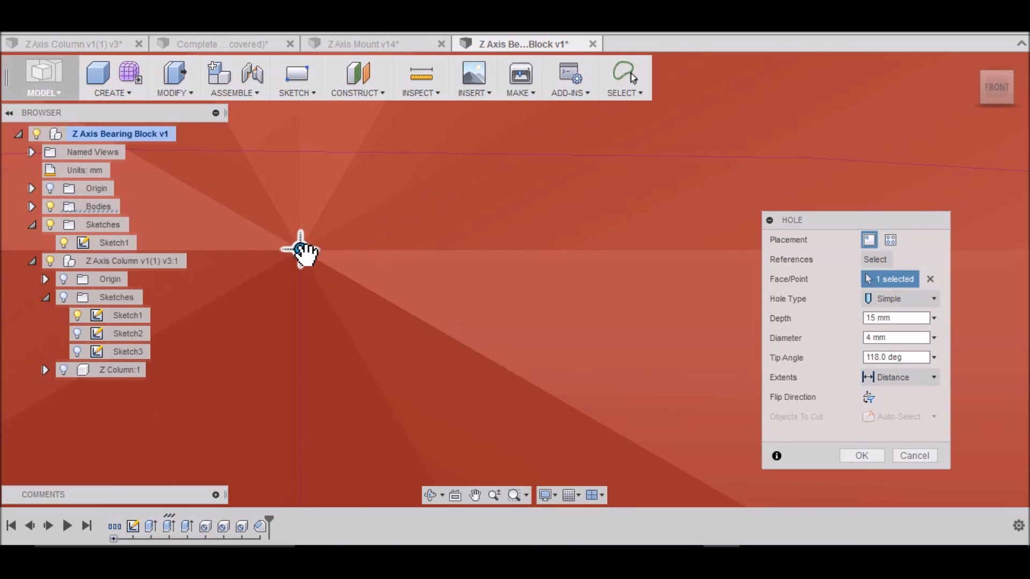
{"action": "left_click", "coordinate": [861, 455]}
Repeat the simple 4 mm, 15 mm deep hole at the centre of the small circle below the bore
{"action": "scroll", "coordinate": [590, 246], "scroll_direction": "down", "scroll_amount": 10}
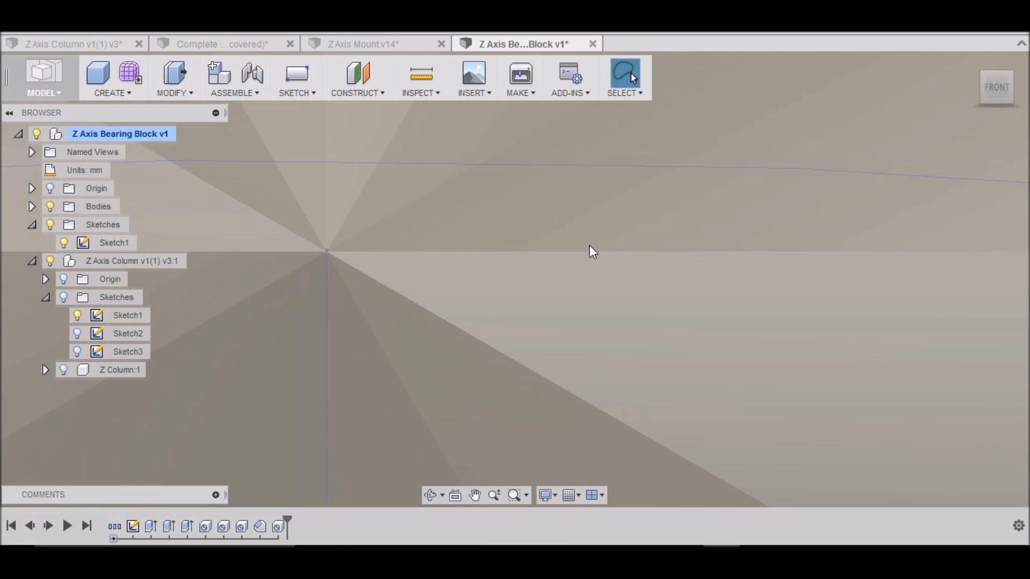
{"action": "scroll", "coordinate": [551, 233], "scroll_direction": "down", "scroll_amount": 6}
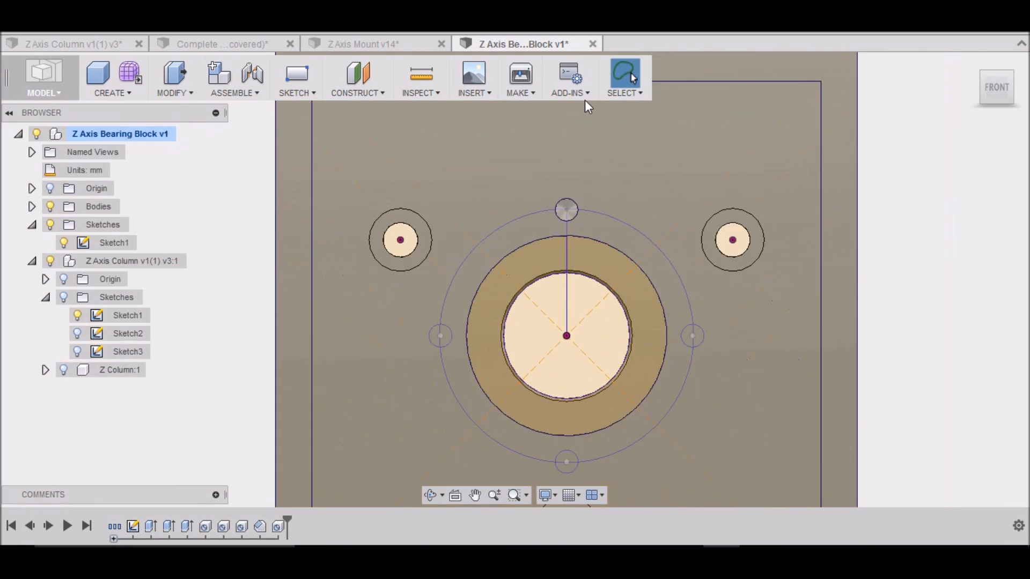
{"action": "scroll", "coordinate": [587, 211], "scroll_direction": "up", "scroll_amount": 6}
{"action": "scroll", "coordinate": [587, 211], "scroll_direction": "up", "scroll_amount": 8}
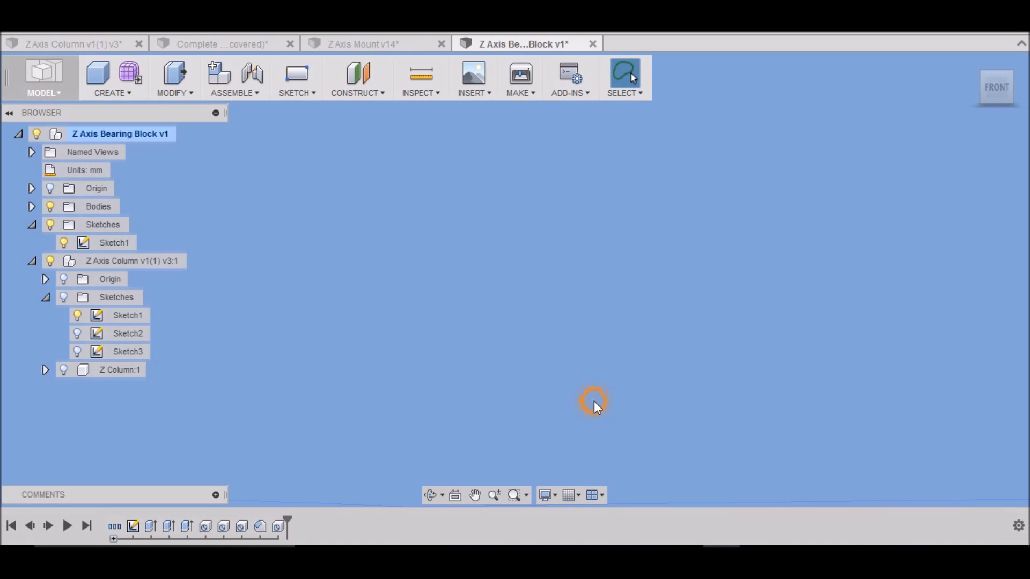
{"action": "right_click", "coordinate": [594, 401]}
{"action": "left_click", "coordinate": [598, 358]}
{"action": "left_click", "coordinate": [597, 359]}
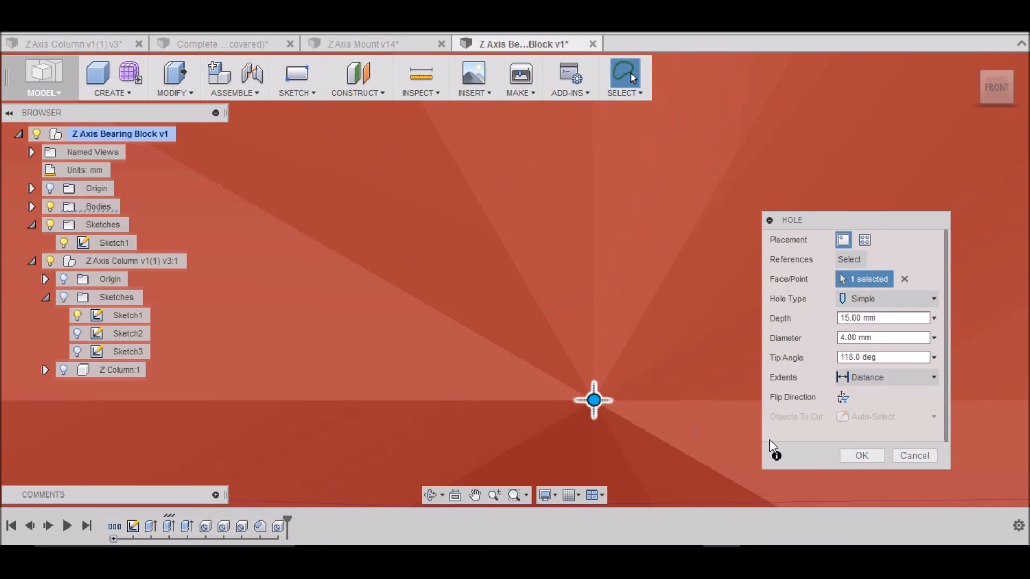
{"action": "left_click", "coordinate": [858, 457]}
Repeat the same 4 mm hole at the centre of the small circle on the right of the bore
{"action": "scroll", "coordinate": [612, 338], "scroll_direction": "down", "scroll_amount": 5}
{"action": "scroll", "coordinate": [601, 336], "scroll_direction": "down", "scroll_amount": 6}
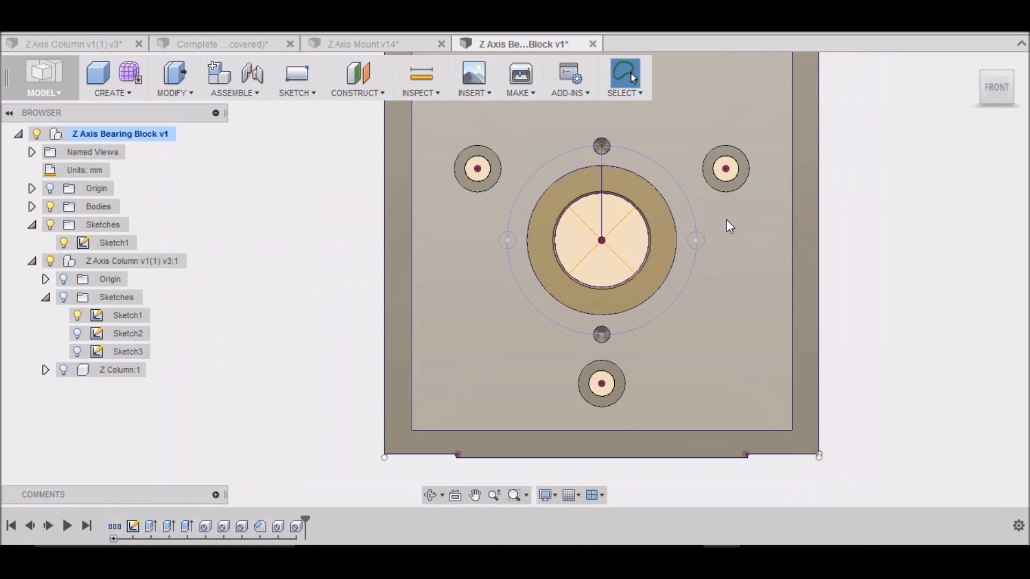
{"action": "scroll", "coordinate": [713, 237], "scroll_direction": "up", "scroll_amount": 8}
{"action": "scroll", "coordinate": [661, 255], "scroll_direction": "up", "scroll_amount": 8}
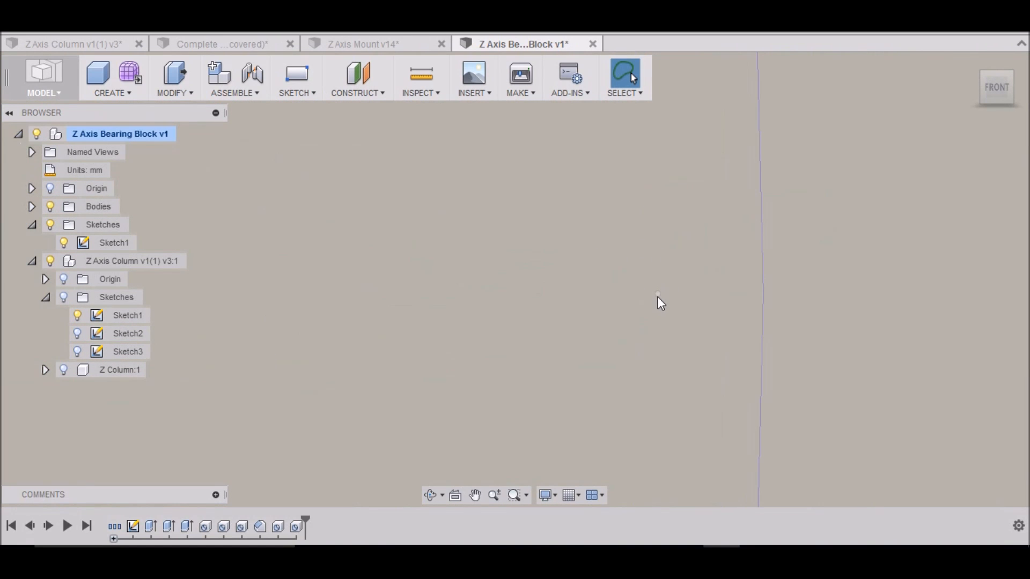
{"action": "right_click", "coordinate": [658, 294]}
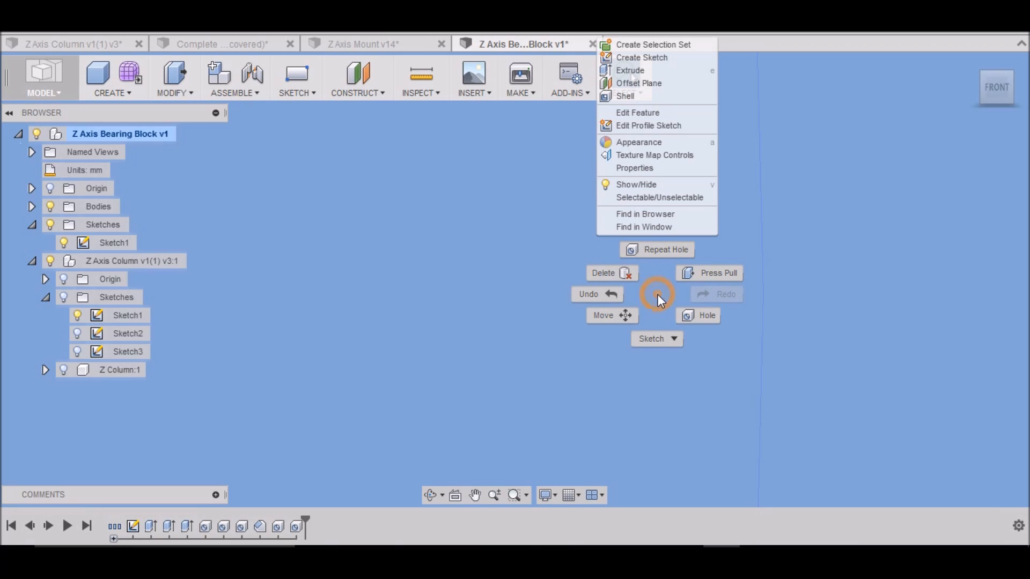
{"action": "left_click", "coordinate": [666, 252]}
{"action": "left_click", "coordinate": [862, 455]}
Repeat the same 4 mm hole at the centre of the small circle on the left of the bore
{"action": "scroll", "coordinate": [760, 358], "scroll_direction": "down", "scroll_amount": 5}
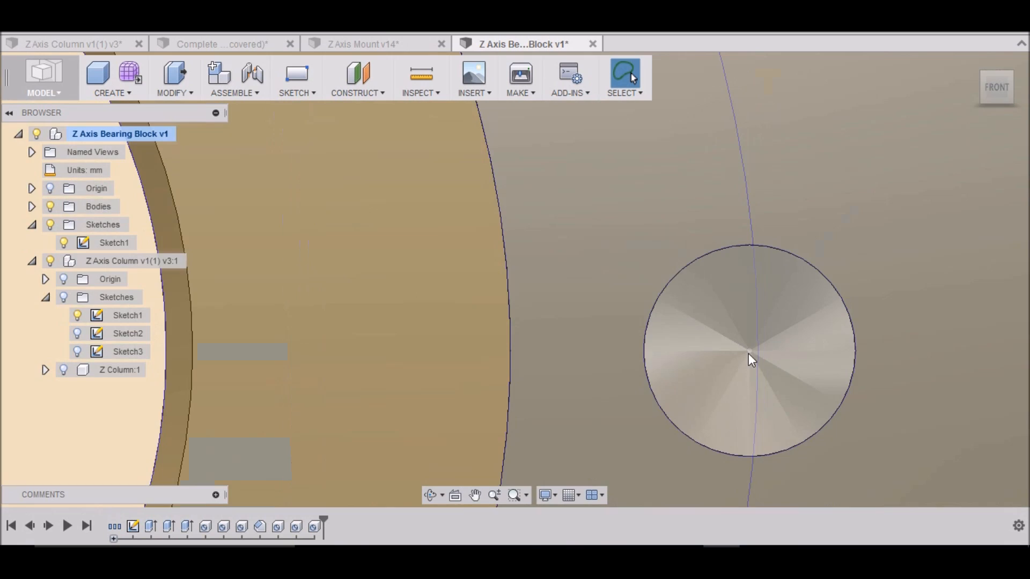
{"action": "scroll", "coordinate": [750, 348], "scroll_direction": "down", "scroll_amount": 5}
{"action": "scroll", "coordinate": [552, 356], "scroll_direction": "up", "scroll_amount": 5}
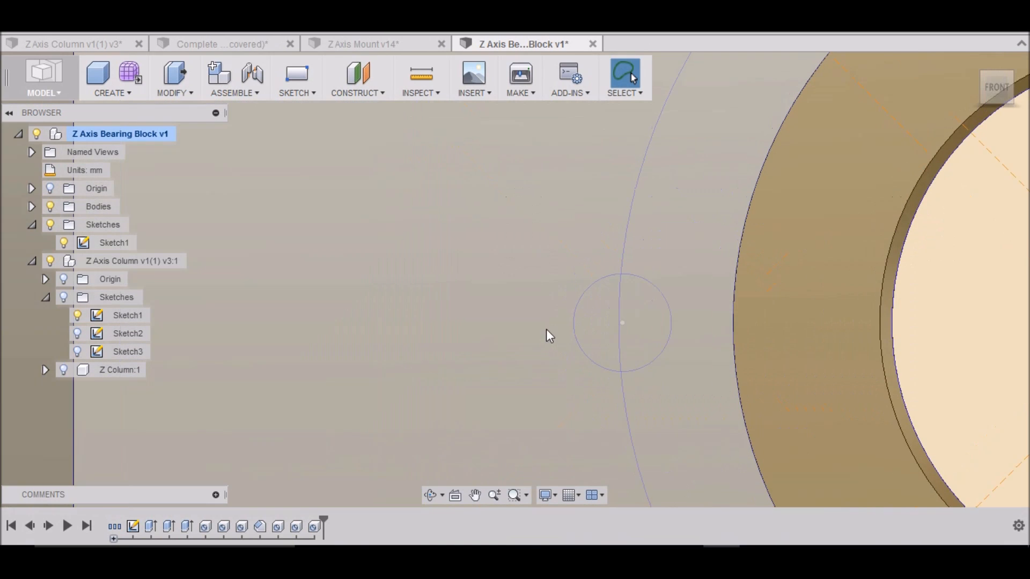
{"action": "scroll", "coordinate": [627, 289], "scroll_direction": "up", "scroll_amount": 5}
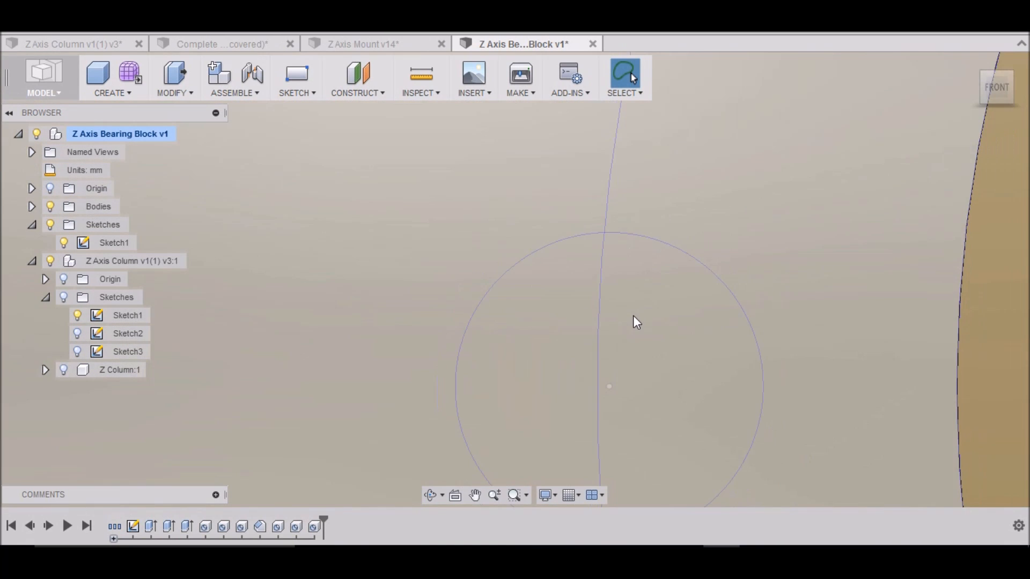
{"action": "scroll", "coordinate": [638, 356], "scroll_direction": "down", "scroll_amount": 5}
{"action": "scroll", "coordinate": [616, 290], "scroll_direction": "up", "scroll_amount": 10}
{"action": "scroll", "coordinate": [601, 177], "scroll_direction": "up", "scroll_amount": 3}
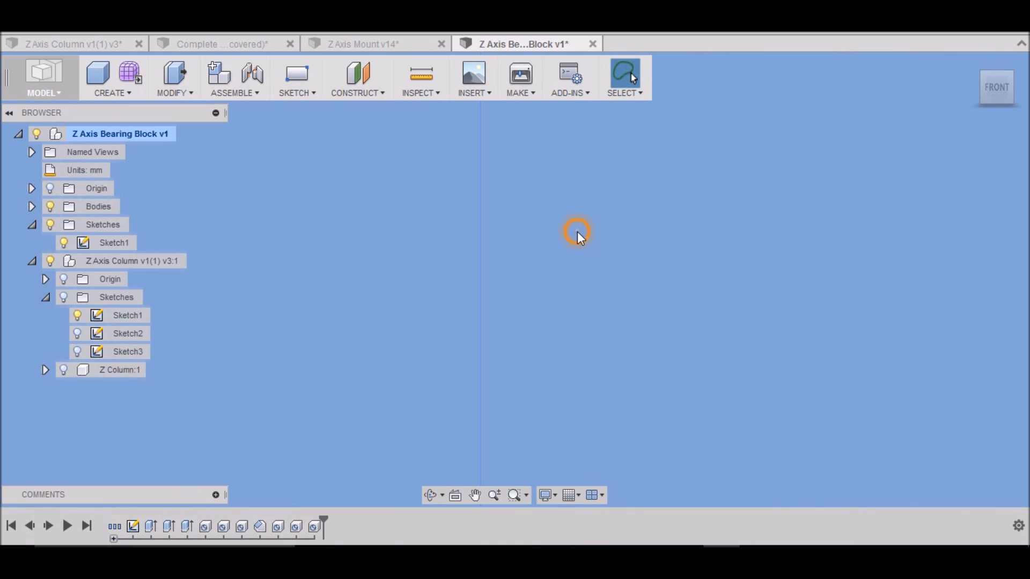
{"action": "right_click", "coordinate": [577, 231]}
{"action": "left_click", "coordinate": [575, 187]}
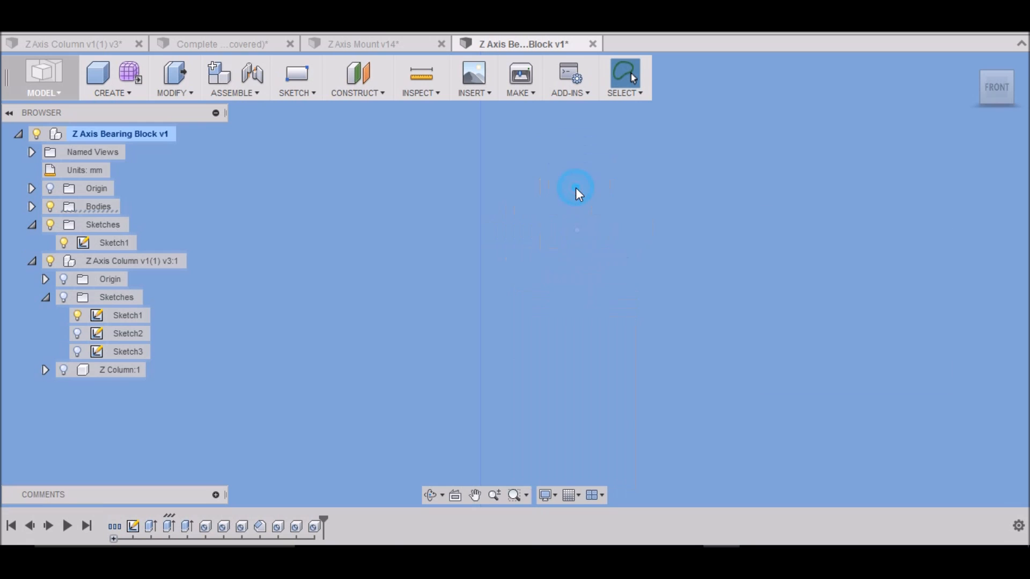
{"action": "left_click", "coordinate": [867, 455]}
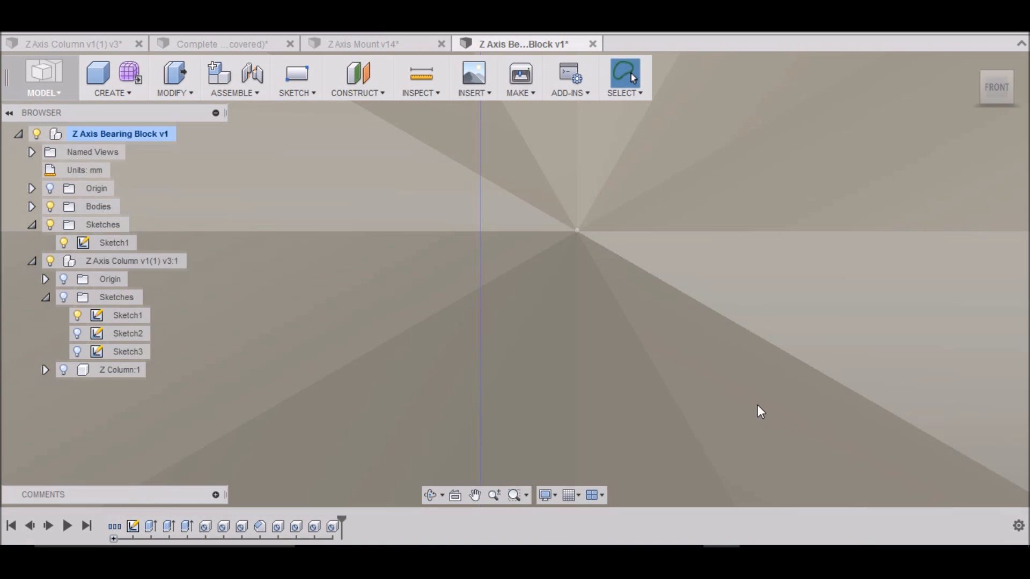
Hide the bearing block's sketches and return to the home view
{"action": "scroll", "coordinate": [584, 229], "scroll_direction": "down", "scroll_amount": 10}
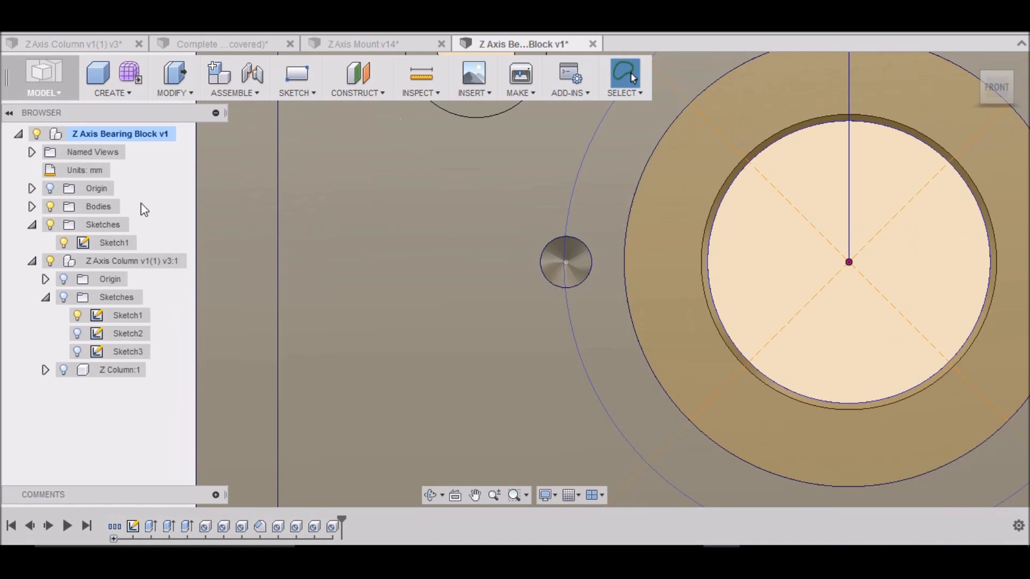
{"action": "left_click", "coordinate": [50, 224]}
{"action": "left_click", "coordinate": [975, 62]}
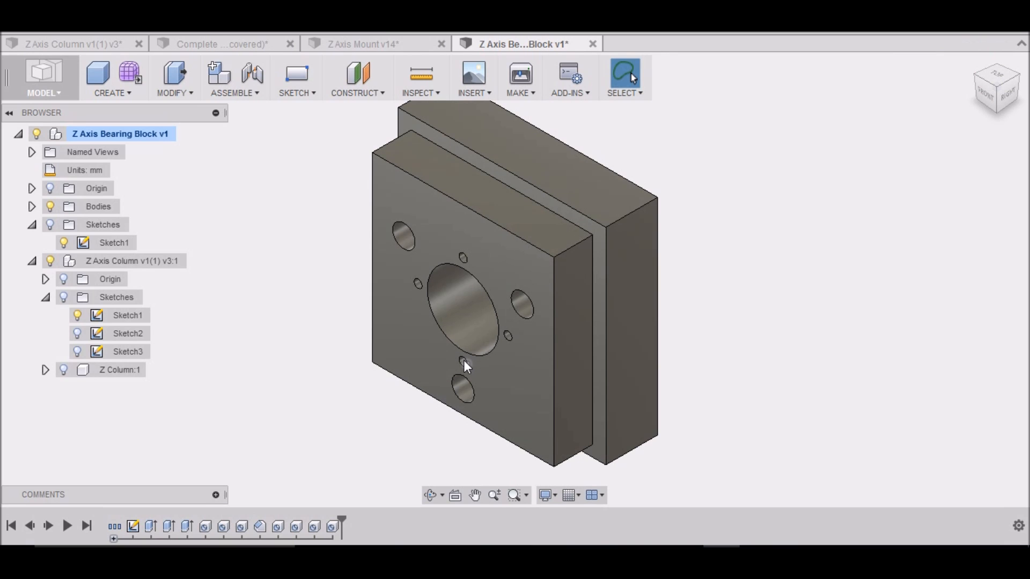
Apply full-length right-hand M4x0.5 ISO Metric threads, class 6H, to the four small holes around the bore
{"action": "scroll", "coordinate": [359, 294], "scroll_direction": "up", "scroll_amount": 5}
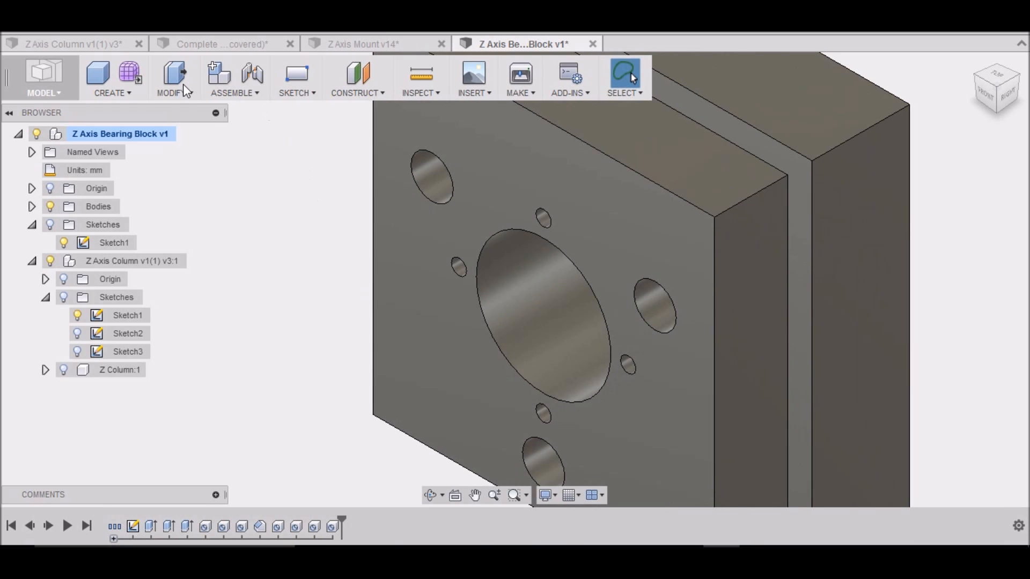
{"action": "left_click", "coordinate": [112, 91]}
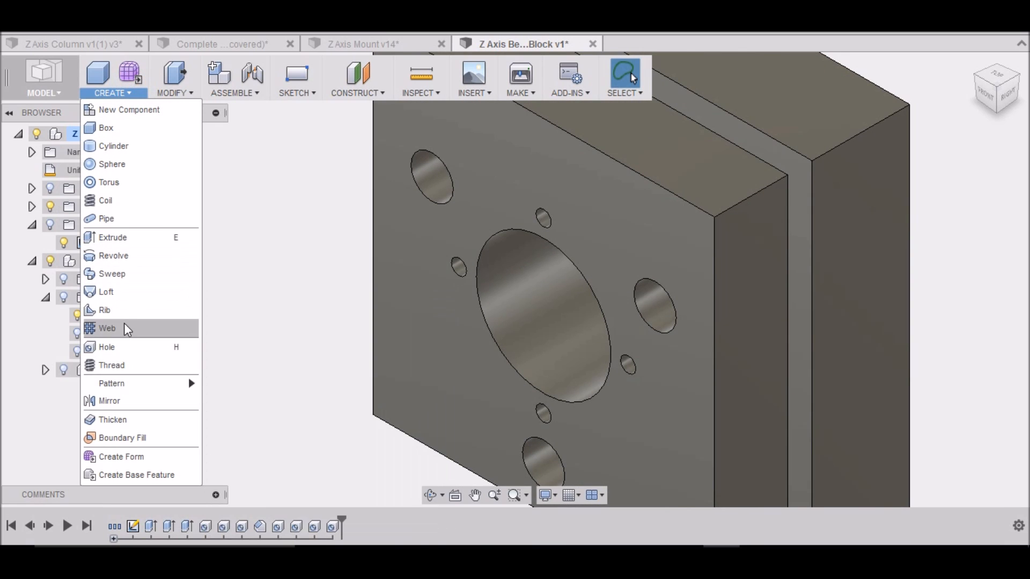
{"action": "left_click", "coordinate": [111, 366]}
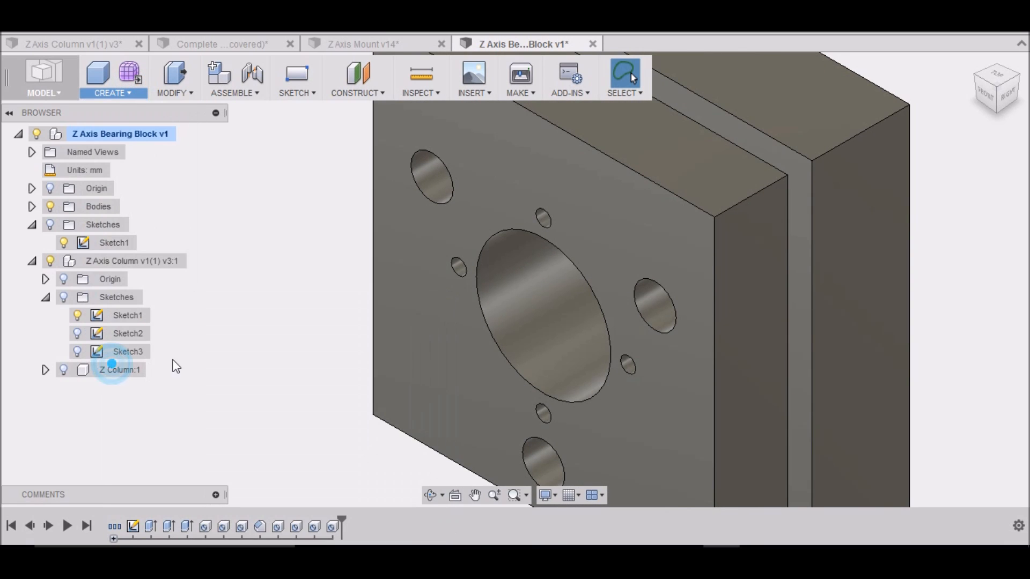
{"action": "left_click", "coordinate": [458, 270]}
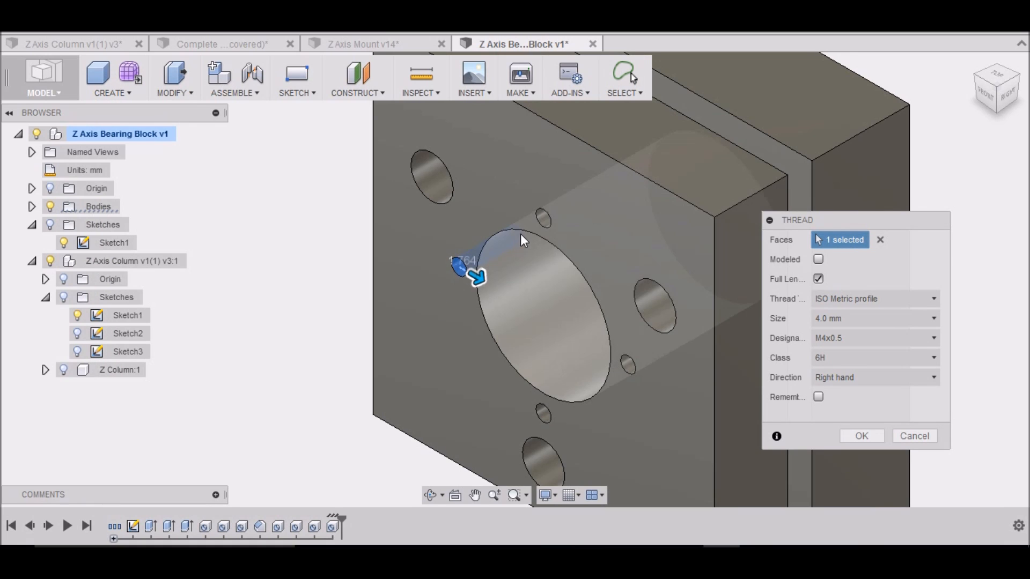
{"action": "left_click", "coordinate": [543, 217]}
{"action": "left_click", "coordinate": [628, 365]}
{"action": "left_click", "coordinate": [544, 412]}
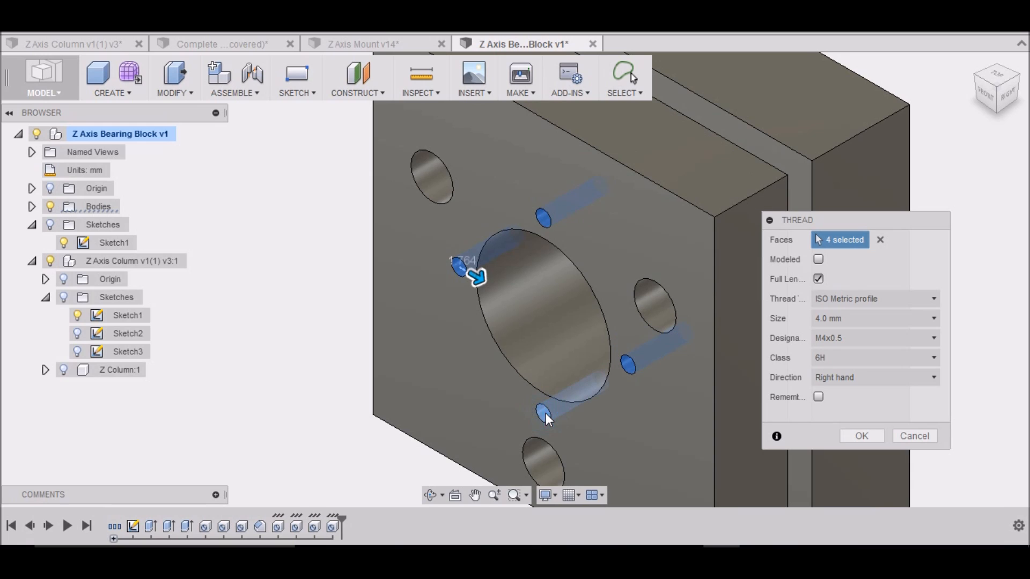
{"action": "left_click", "coordinate": [860, 436]}
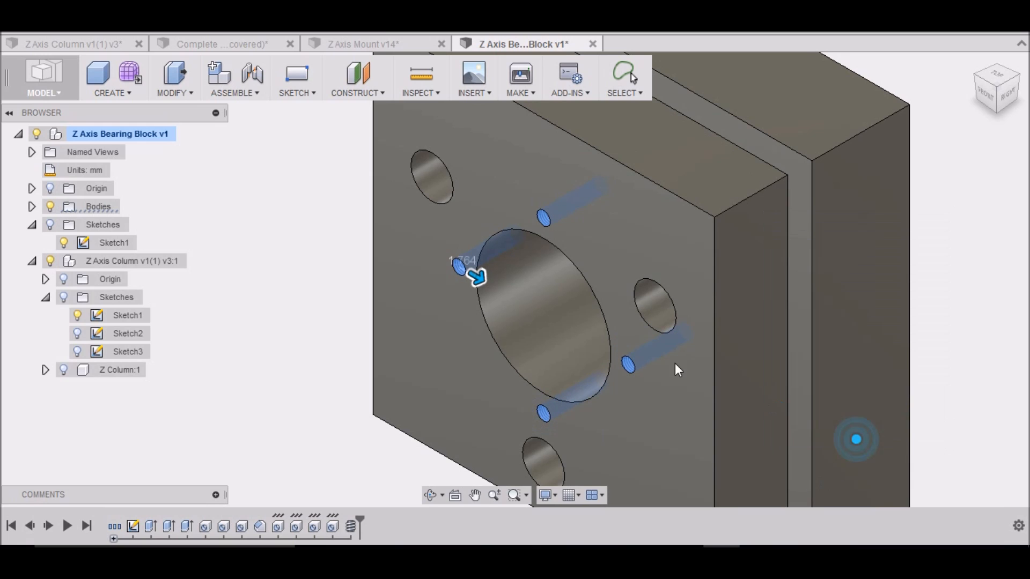
Examine the finished bearing block from several angles, including the bore and the opposite side
{"action": "scroll", "coordinate": [581, 313], "scroll_direction": "down", "scroll_amount": 5}
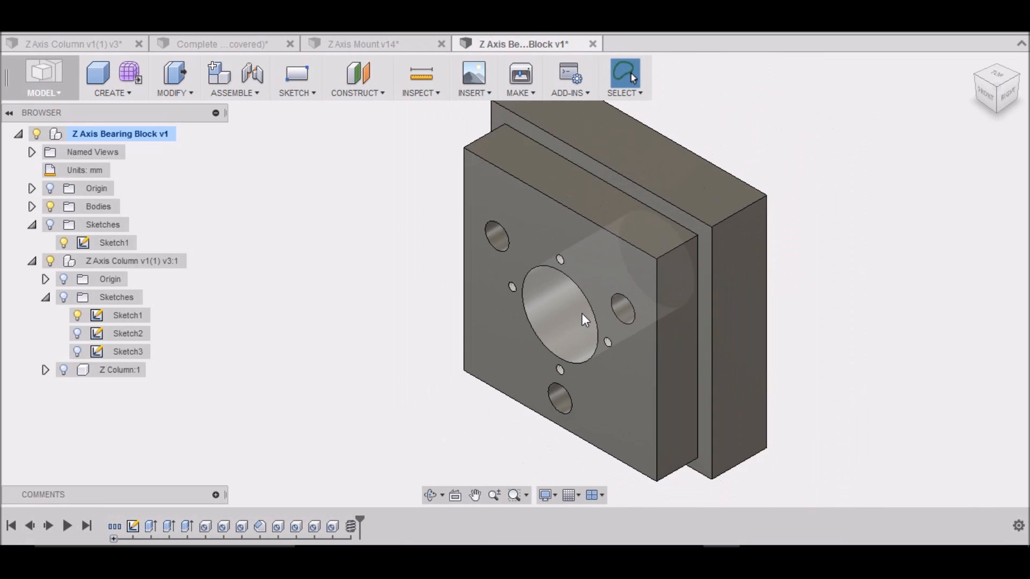
{"action": "left_click", "coordinate": [984, 96]}
{"action": "mouse_move", "coordinate": [515, 280]}
{"action": "middle_mouse_down", "text": "shift"}
{"action": "mouse_move", "coordinate": [472, 257]}
{"action": "mouse_move", "coordinate": [445, 225]}
{"action": "mouse_move", "coordinate": [402, 219]}
{"action": "mouse_move", "coordinate": [311, 268]}
{"action": "mouse_move", "coordinate": [316, 300]}
{"action": "mouse_move", "coordinate": [469, 380]}
{"action": "middle_mouse_up", "text": "shift"}
{"action": "middle_click_drag", "start_coordinate": [803, 304], "coordinate": [800, 305], "text": "shift"}
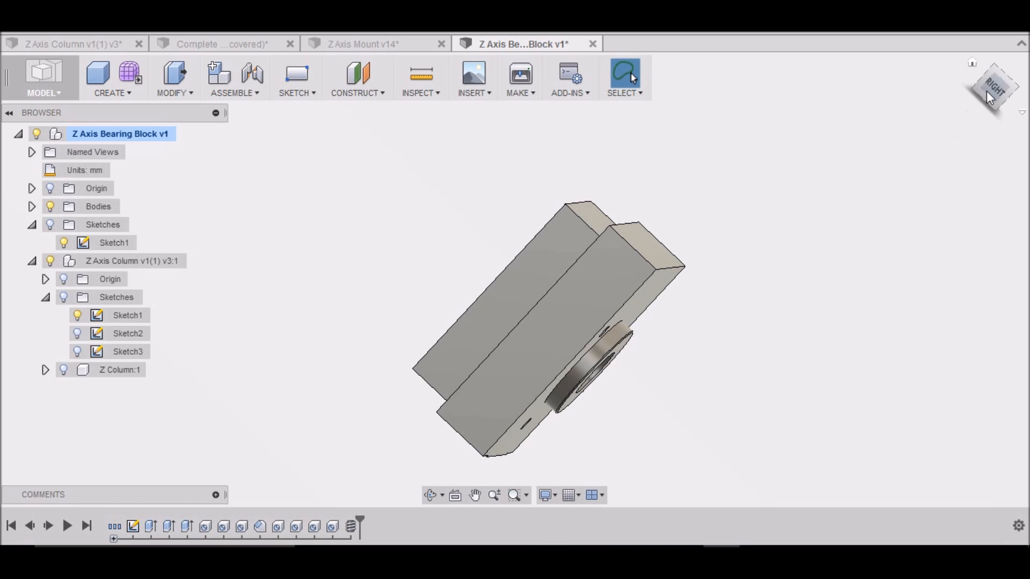
{"action": "left_click", "coordinate": [973, 64]}
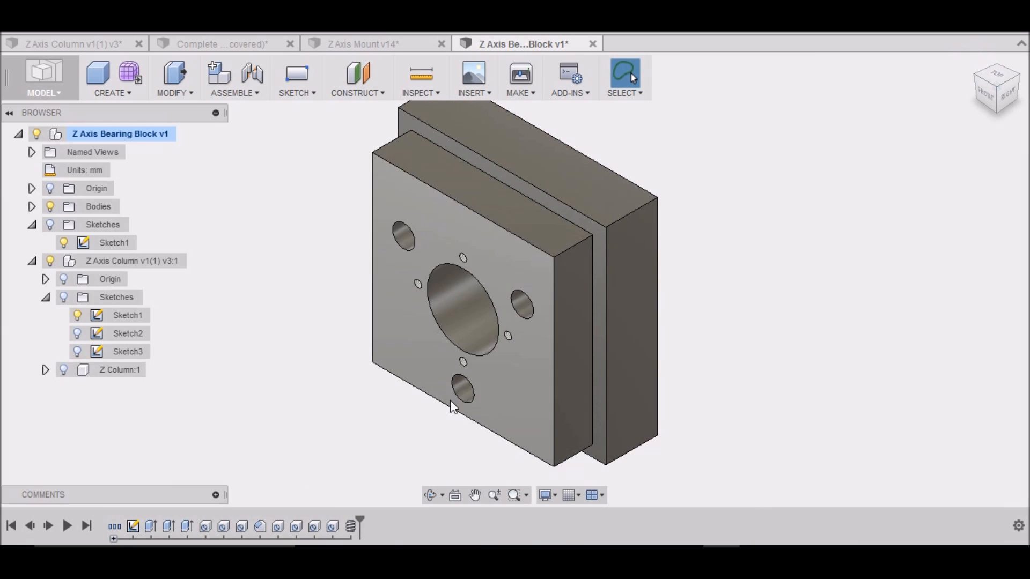
{"action": "left_click", "coordinate": [980, 107]}
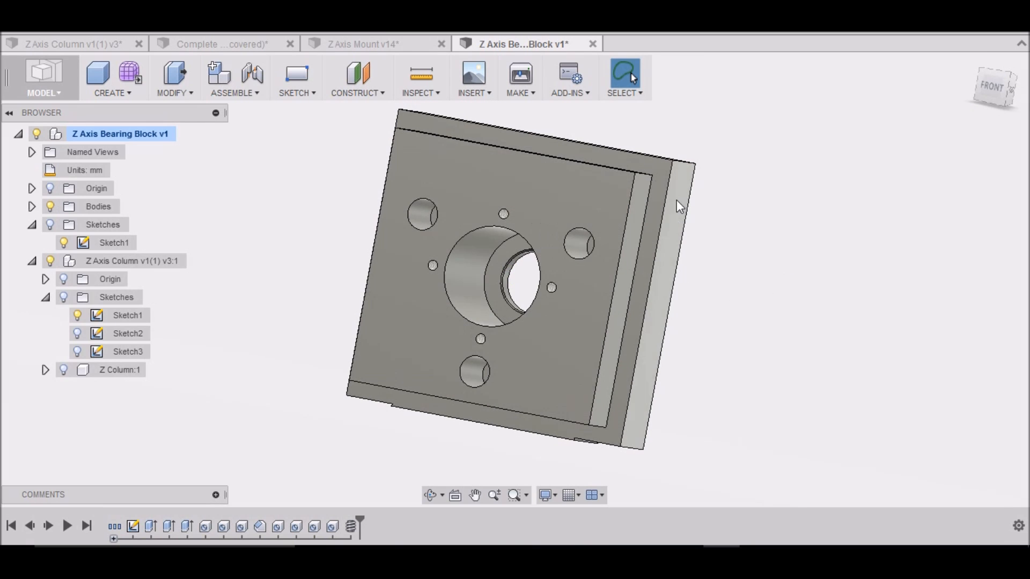
{"action": "left_click", "coordinate": [985, 91]}
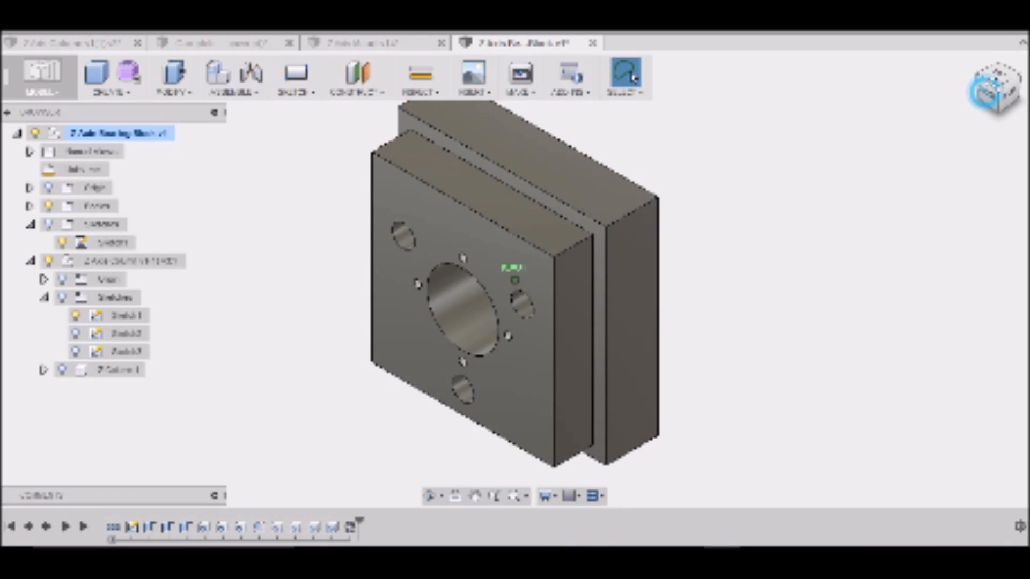